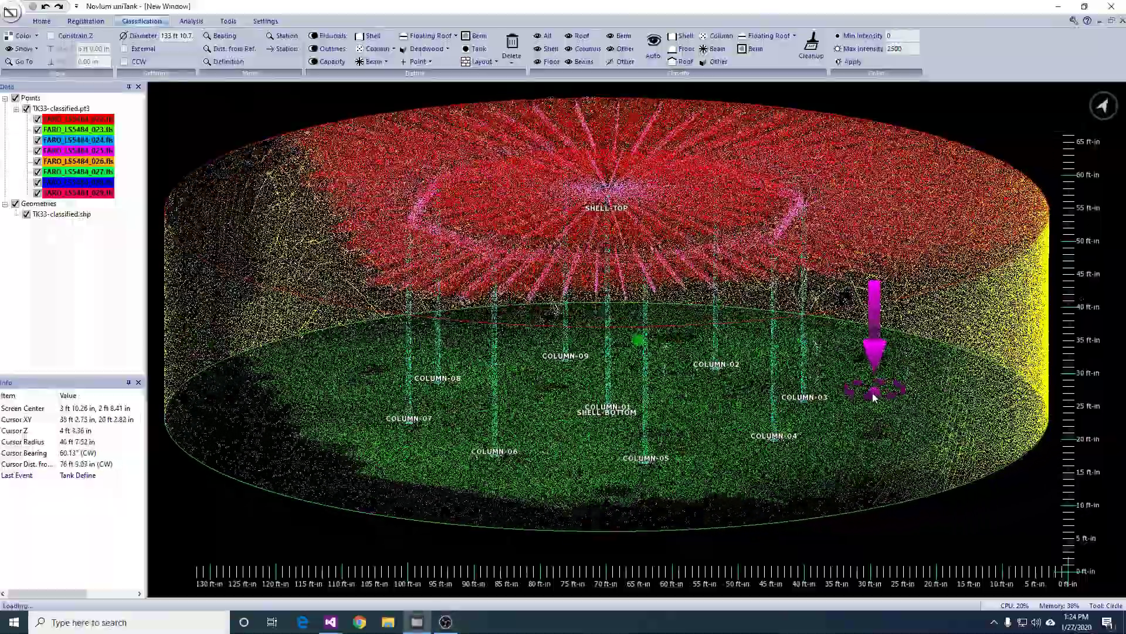
# Step: Show only the Other classification points of the tank and hide the shell and column outlines
pyautogui.moveTo(873, 398); pyautogui.dragTo(832, 398, button='middle')
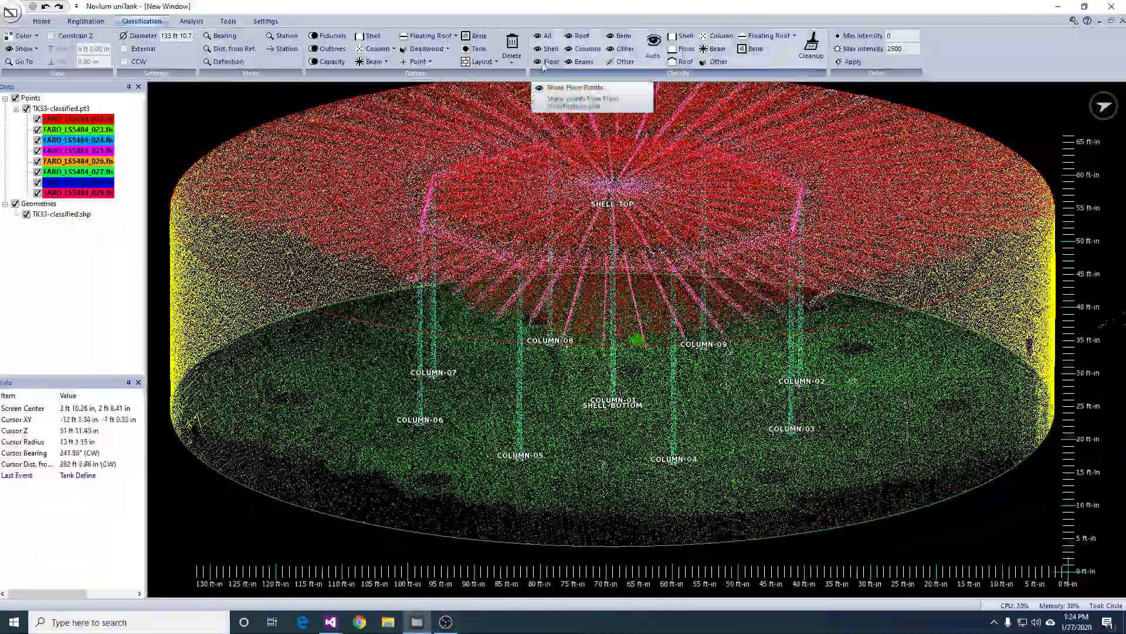
pyautogui.click(629, 50)
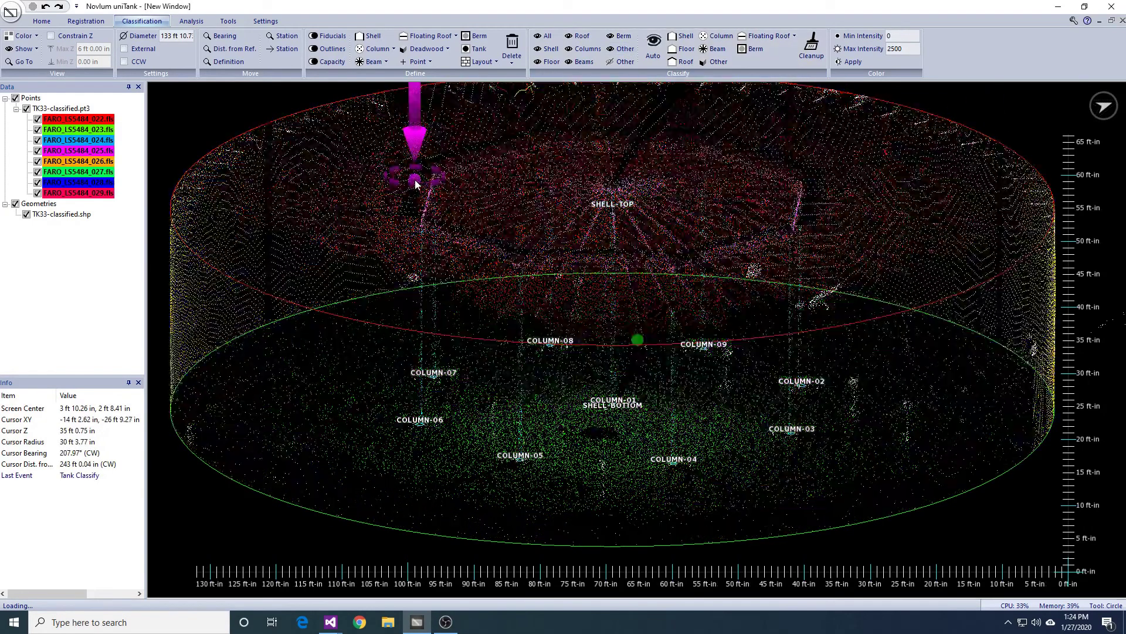
pyautogui.moveTo(415, 179); pyautogui.dragTo(417, 167, button='middle')
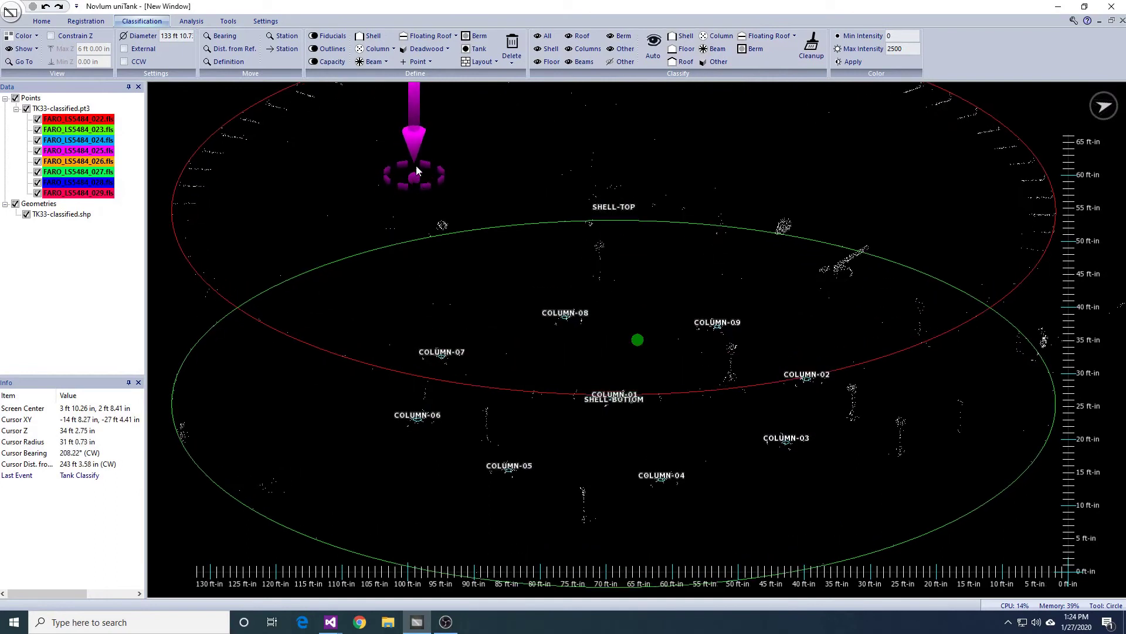
pyautogui.click(346, 50)
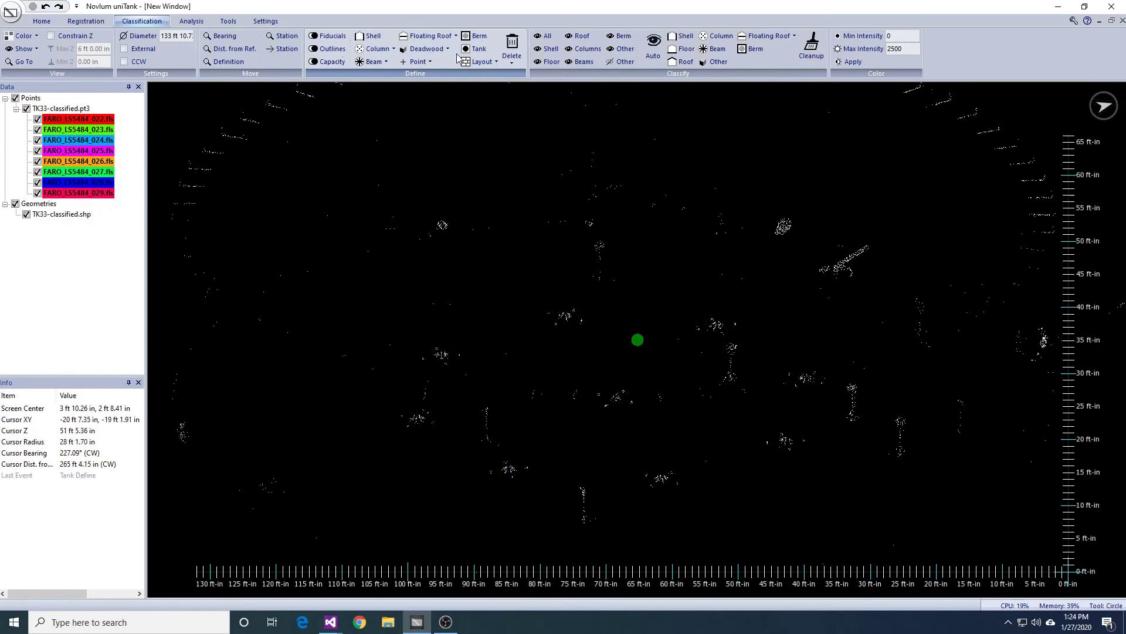
# Step: Auto-detect the appurtenances with schedule SCH STD, removing previously defined ones, with maximum and minimum Z at 12 ft 0.01 in
pyautogui.click(439, 51)
pyautogui.click(530, 133)
pyautogui.moveTo(878, 389); pyautogui.dragTo(769, 353, button='middle')
pyautogui.click(418, 61)
pyautogui.click(446, 69)
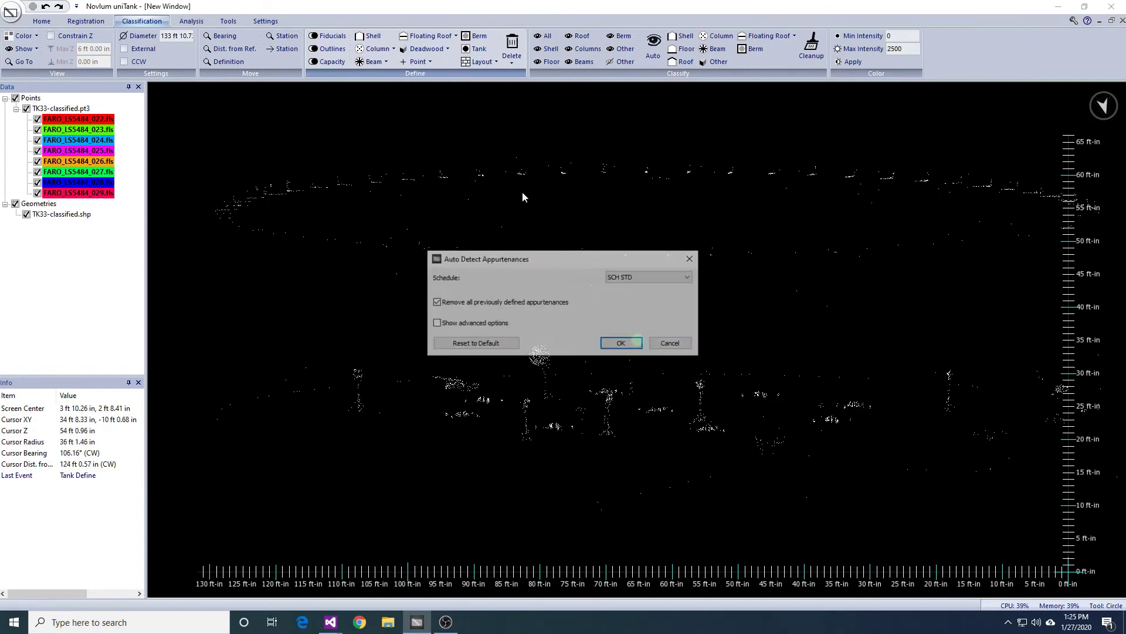
pyautogui.click(621, 343)
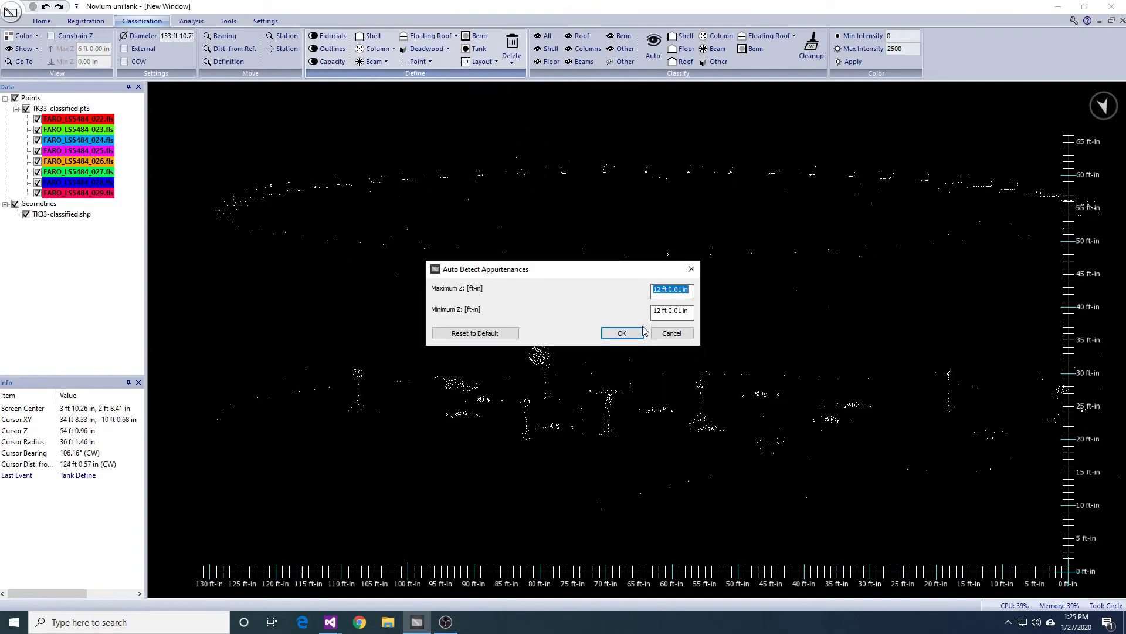
pyautogui.press('Return')
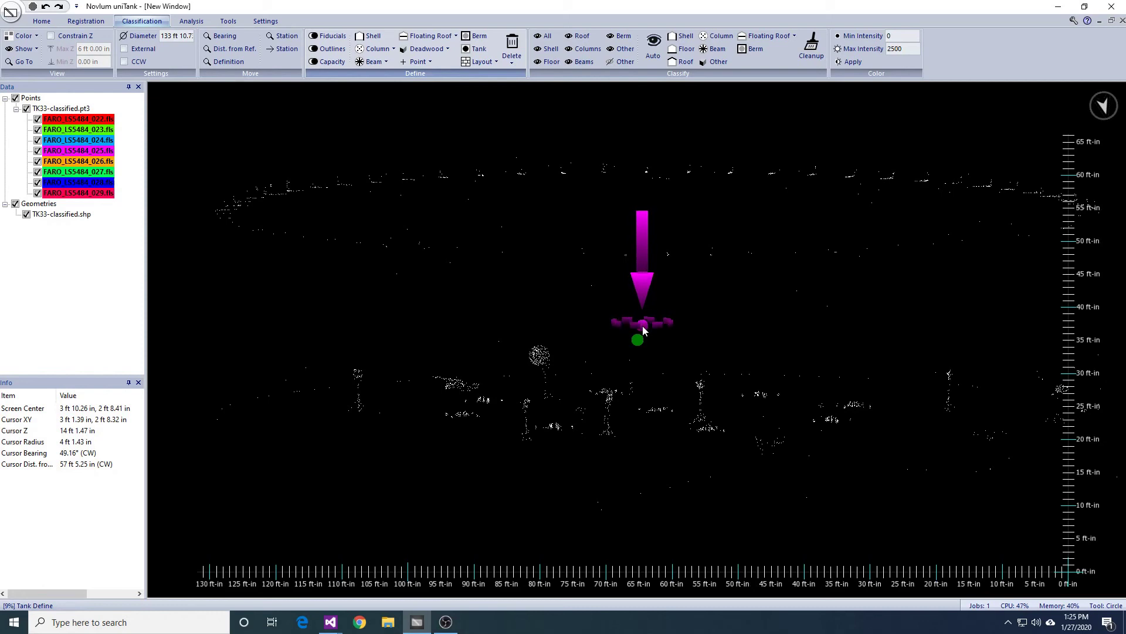
# Step: Examine the detected manways, nozzles and pipes against the point cloud around the shell, including MANWAY-002 up close
pyautogui.moveTo(778, 362); pyautogui.dragTo(713, 324, button='middle')
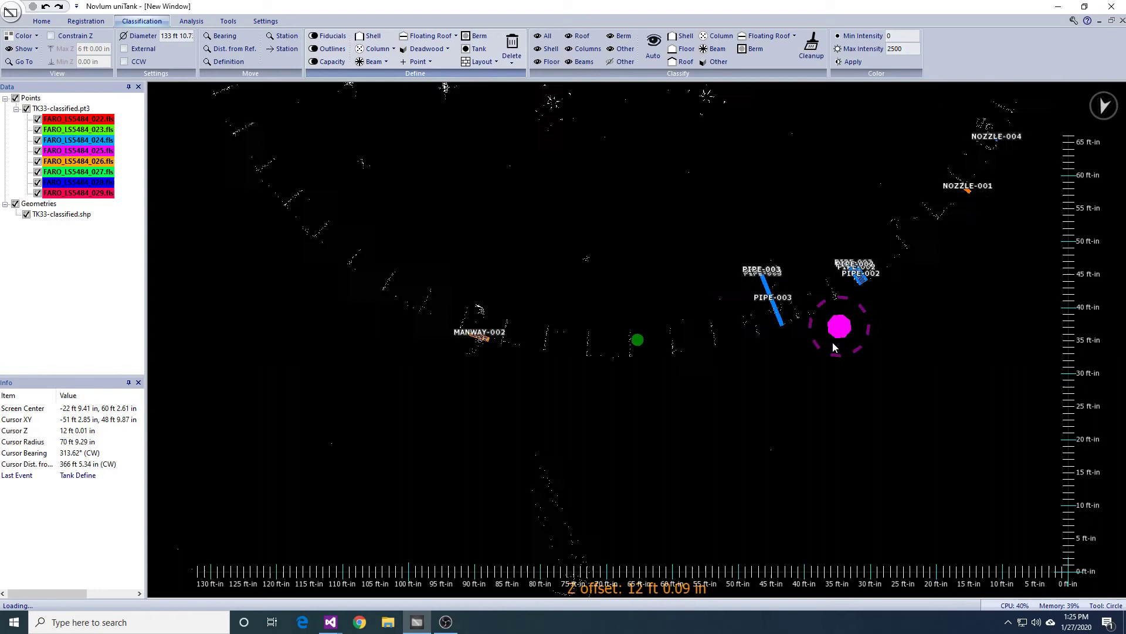
pyautogui.scroll(5, 835, 327)
pyautogui.click(861, 394)
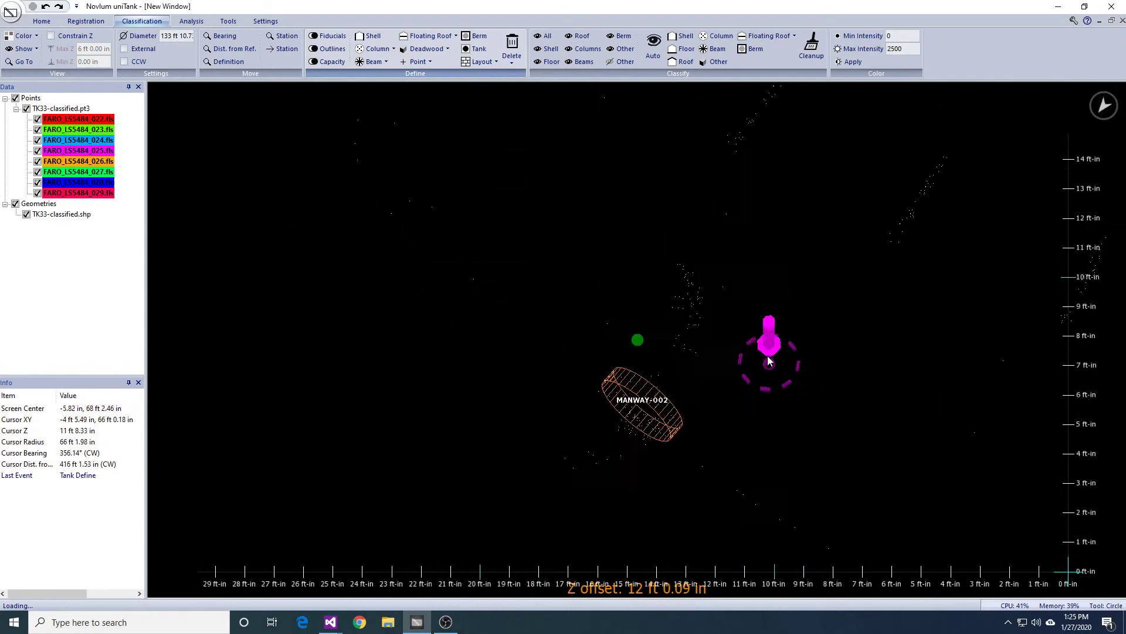
pyautogui.click(807, 280)
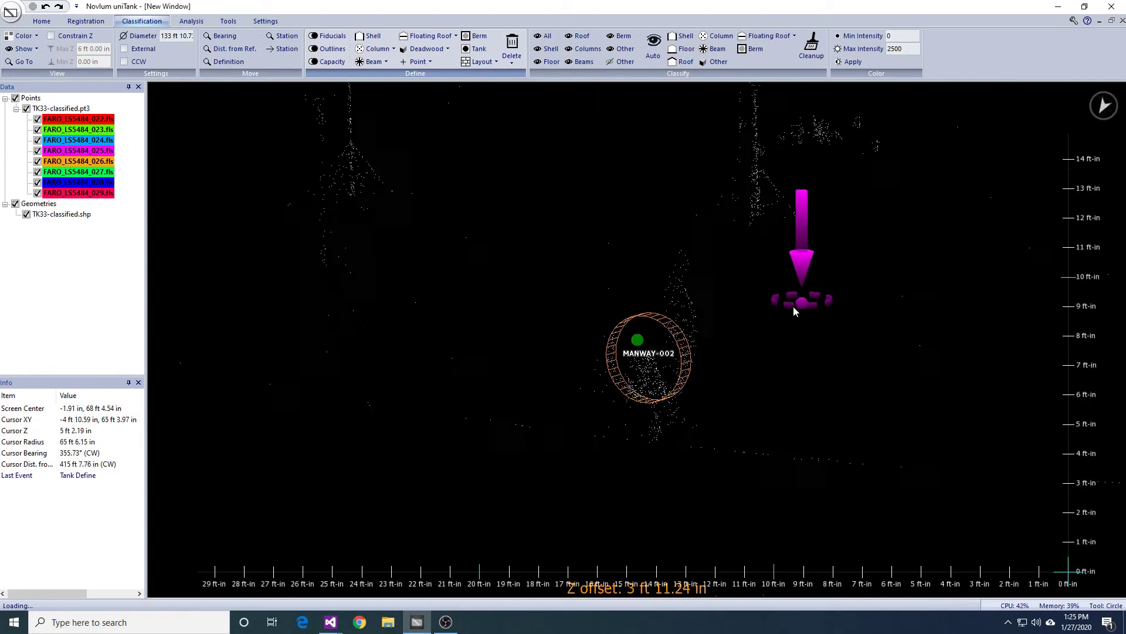
pyautogui.moveTo(730, 377); pyautogui.dragTo(481, 443, button='middle')
pyautogui.scroll(-3, 825, 378)
pyautogui.moveTo(863, 380); pyautogui.dragTo(592, 427, button='middle')
# Step: Draw a circle about 6 ft 8 in in diameter around the sump at the inner end of PIPE-003 and detect the sump
pyautogui.moveTo(774, 437); pyautogui.dragTo(698, 249, button='middle')
pyautogui.click(702, 414)
pyautogui.scroll(3, 674, 408)
pyautogui.keyDown('ctrl'); pyautogui.scroll(-10, 739, 402); pyautogui.keyUp('ctrl')
pyautogui.moveTo(739, 397); pyautogui.dragTo(704, 464, button='middle')
pyautogui.moveTo(600, 343); pyautogui.dragTo(713, 456)
pyautogui.click(434, 48)
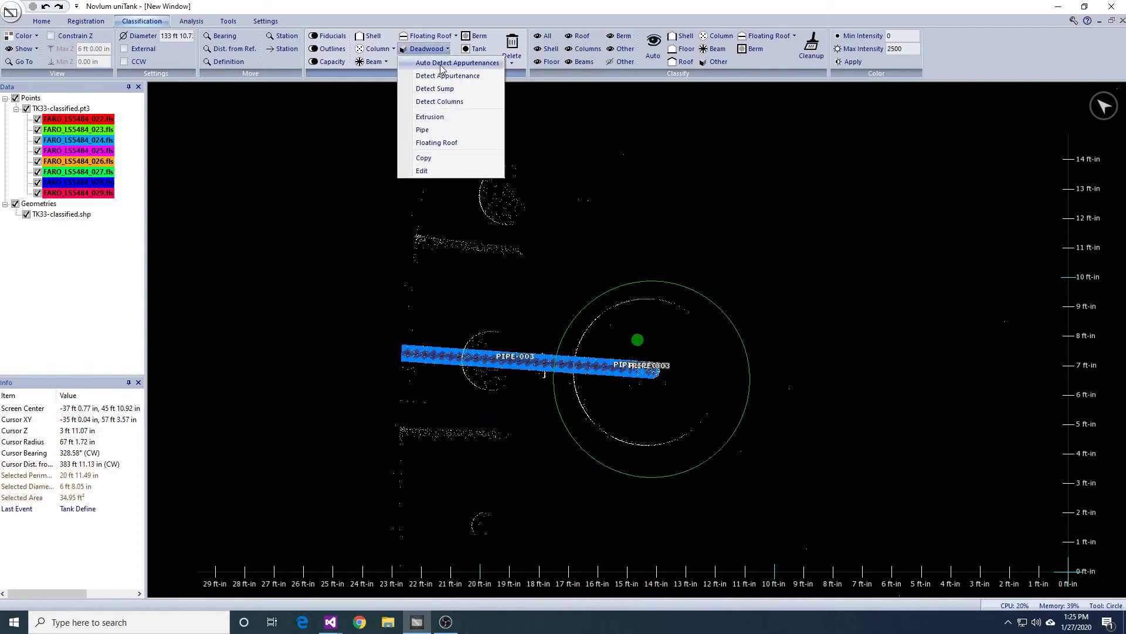
pyautogui.click(446, 91)
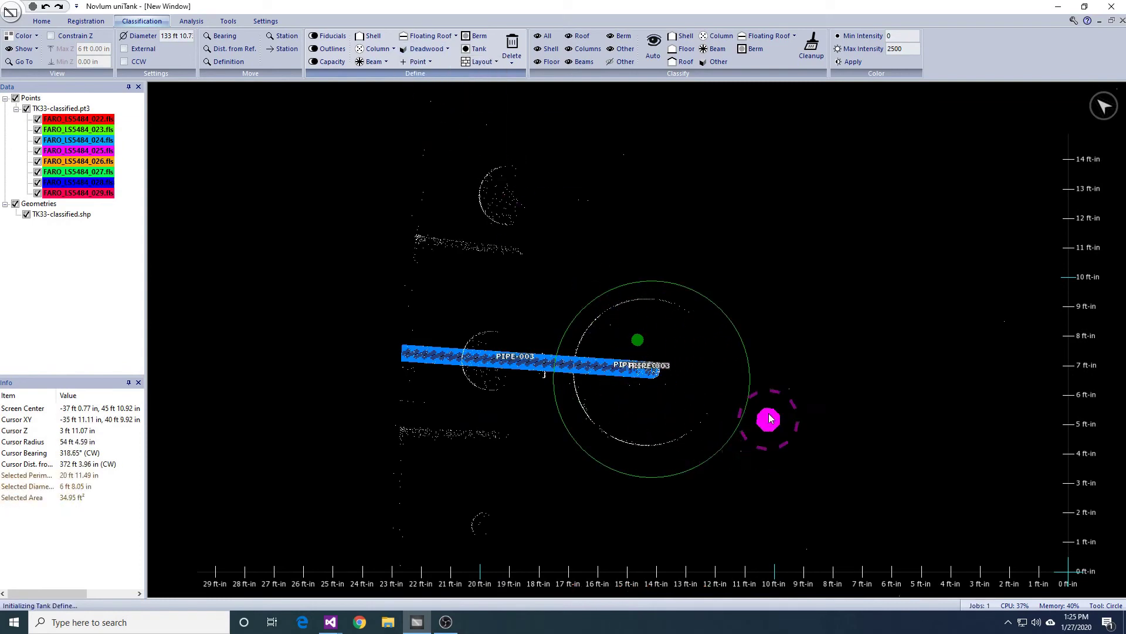
pyautogui.moveTo(769, 414); pyautogui.dragTo(766, 376, button='middle')
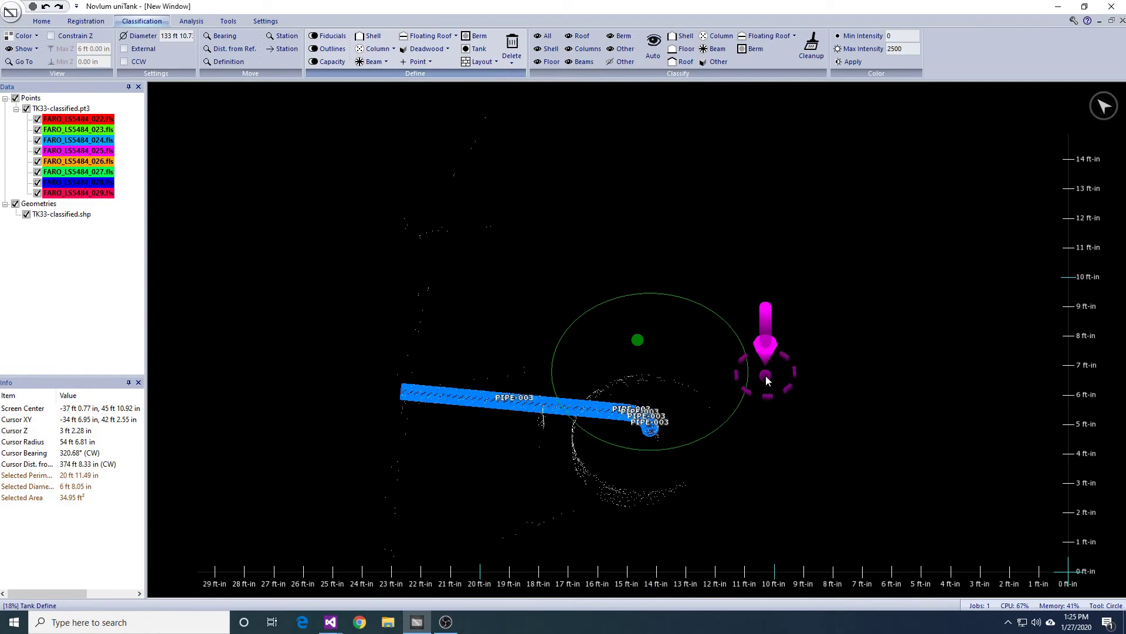
pyautogui.moveTo(766, 380); pyautogui.dragTo(752, 339, button='middle')
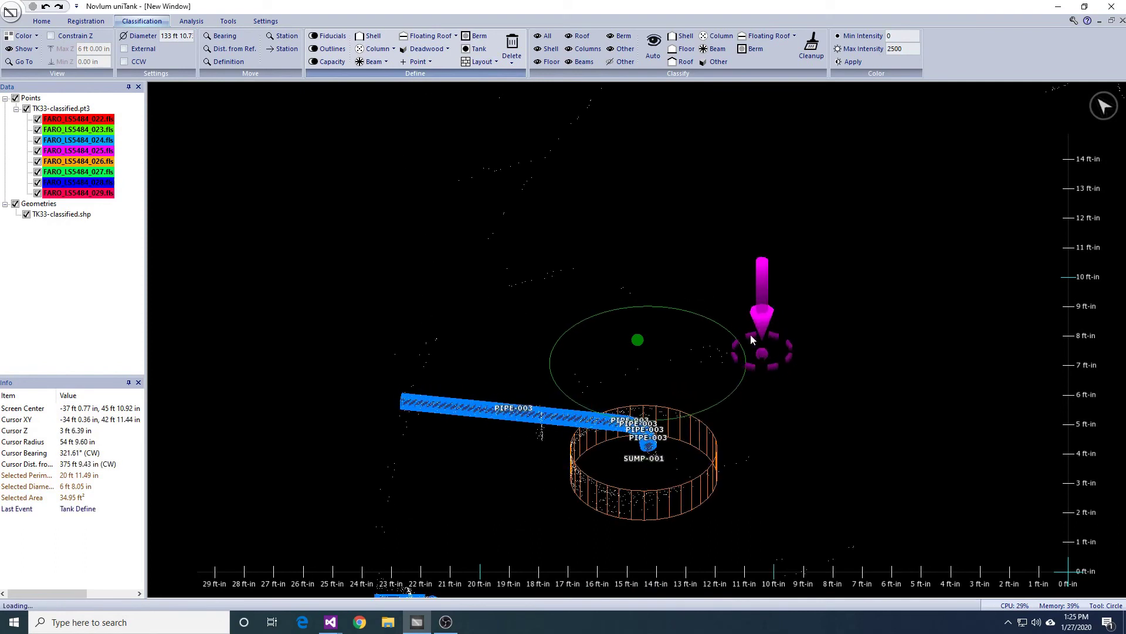
# Step: Edit the deadwood SUMP-001 and set its length to 1.5 ft
pyautogui.click(446, 49)
pyautogui.click(422, 166)
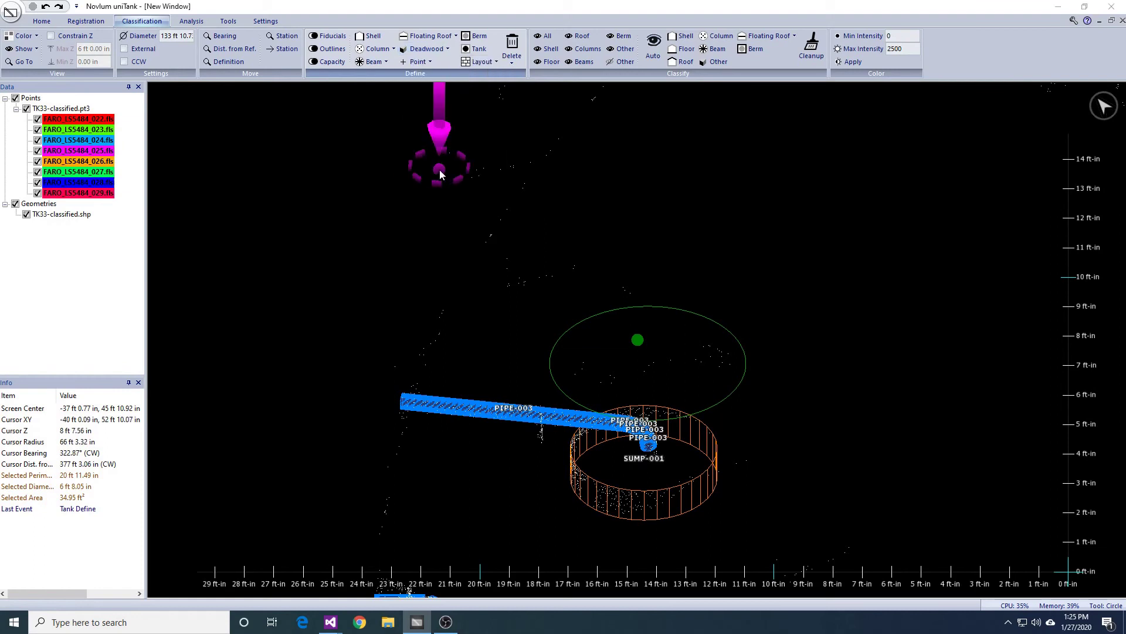
pyautogui.click(550, 315)
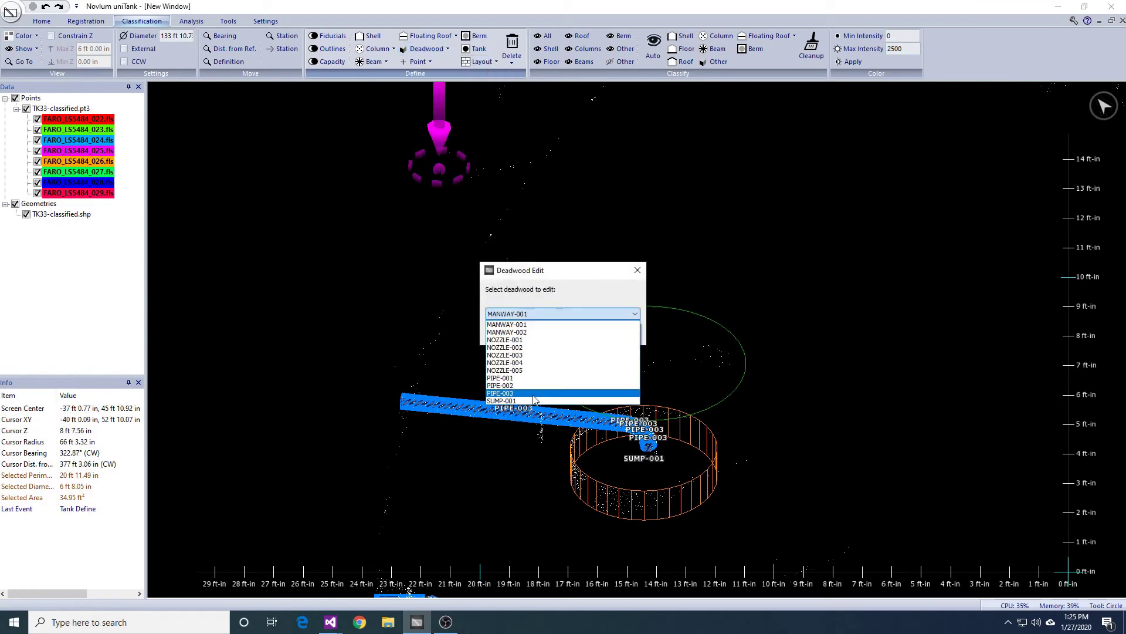
pyautogui.click(532, 401)
pyautogui.click(568, 334)
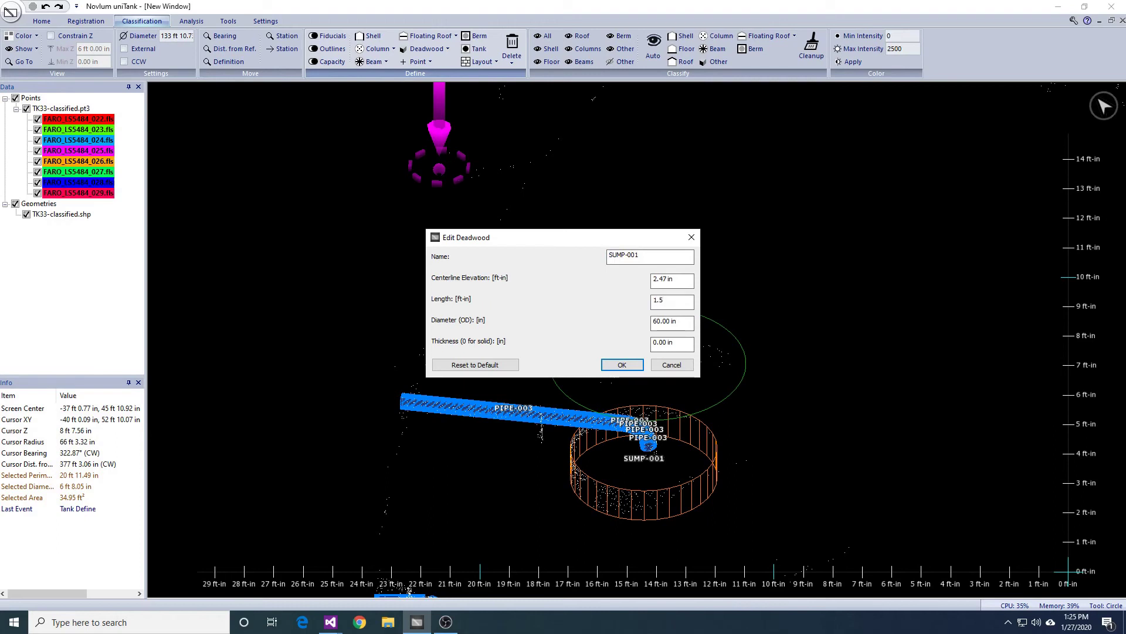
pyautogui.press('Return')
# Step: Constrain the displayed Z range to between 0 and 6 ft
pyautogui.moveTo(696, 375); pyautogui.dragTo(766, 464, button='middle')
pyautogui.scroll(-5, 766, 464)
pyautogui.moveTo(852, 488); pyautogui.dragTo(711, 267, button='middle')
pyautogui.moveTo(739, 296); pyautogui.dragTo(798, 358, button='middle')
pyautogui.scroll(4, 804, 358)
pyautogui.moveTo(1009, 311); pyautogui.dragTo(864, 359, button='middle')
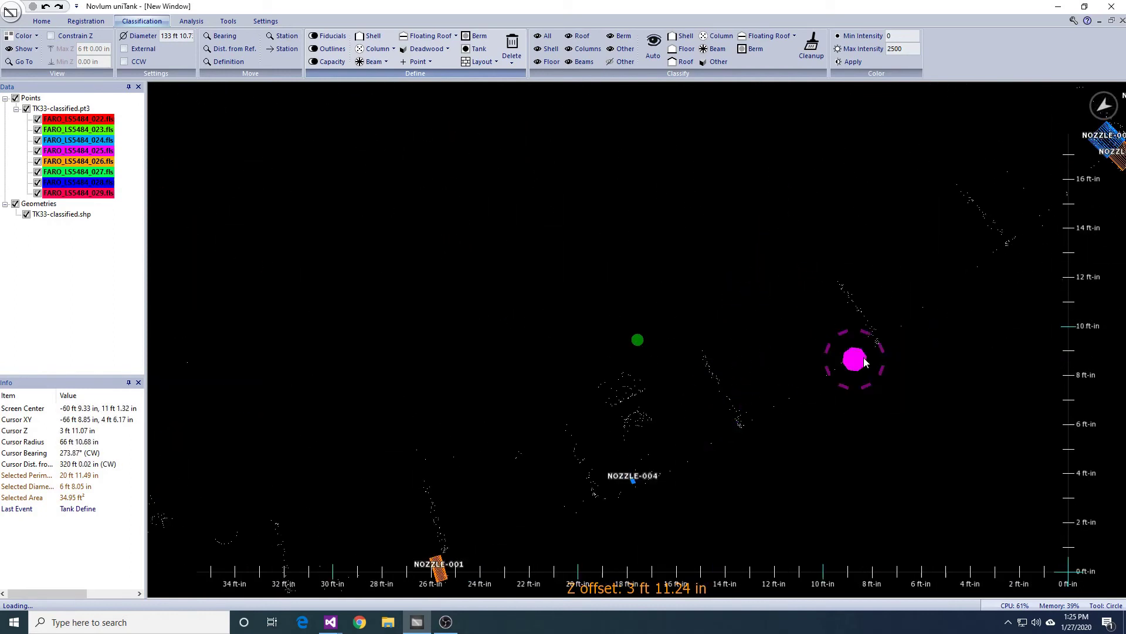
pyautogui.moveTo(870, 319); pyautogui.dragTo(934, 309, button='middle')
pyautogui.click(87, 36)
# Step: Draw a circle about 6 ft 2 in in diameter around the sump at the inner end of PIPE-001 and detect the sump
pyautogui.moveTo(1056, 258); pyautogui.dragTo(685, 249, button='middle')
pyautogui.scroll(-4, 821, 379)
pyautogui.moveTo(787, 329); pyautogui.dragTo(681, 324, button='middle')
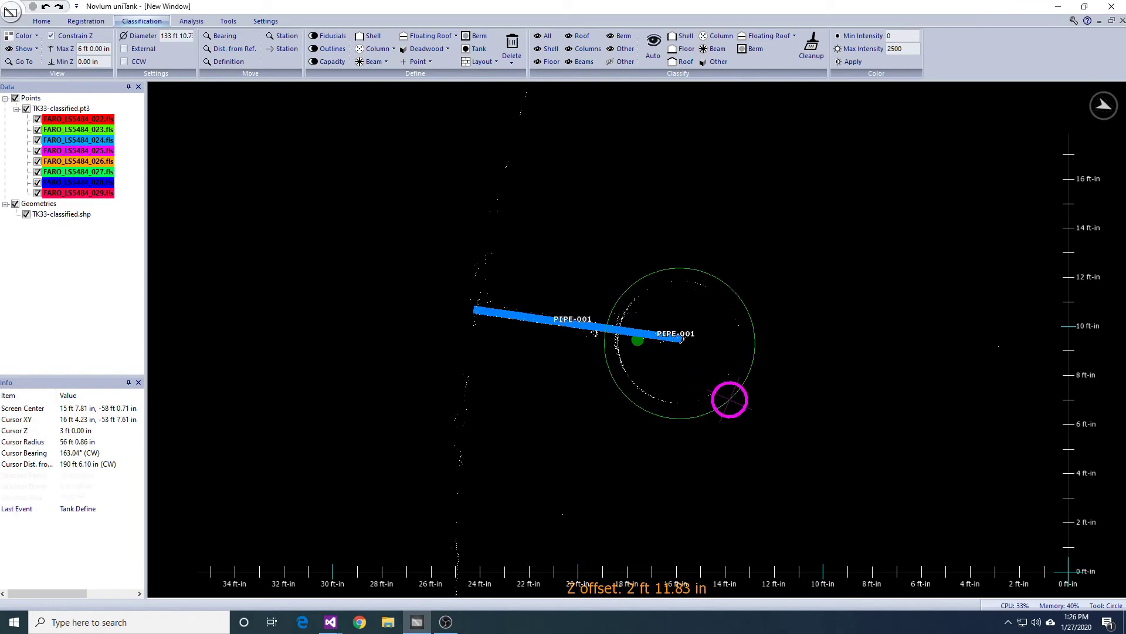
pyautogui.click(422, 51)
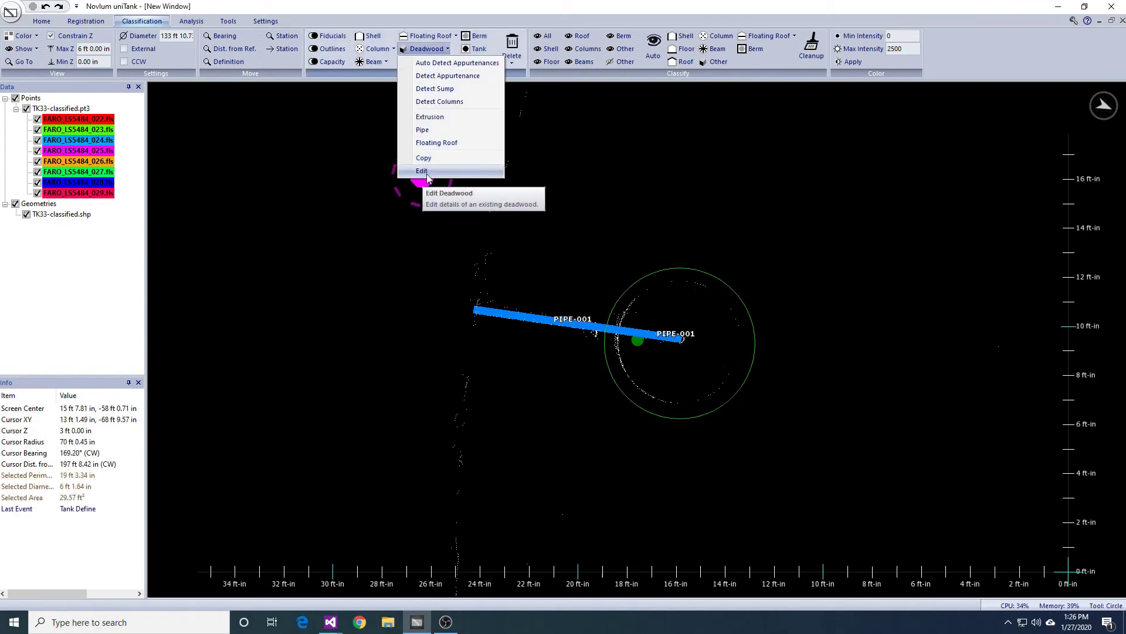
pyautogui.click(446, 76)
pyautogui.moveTo(763, 406); pyautogui.dragTo(817, 304, button='middle')
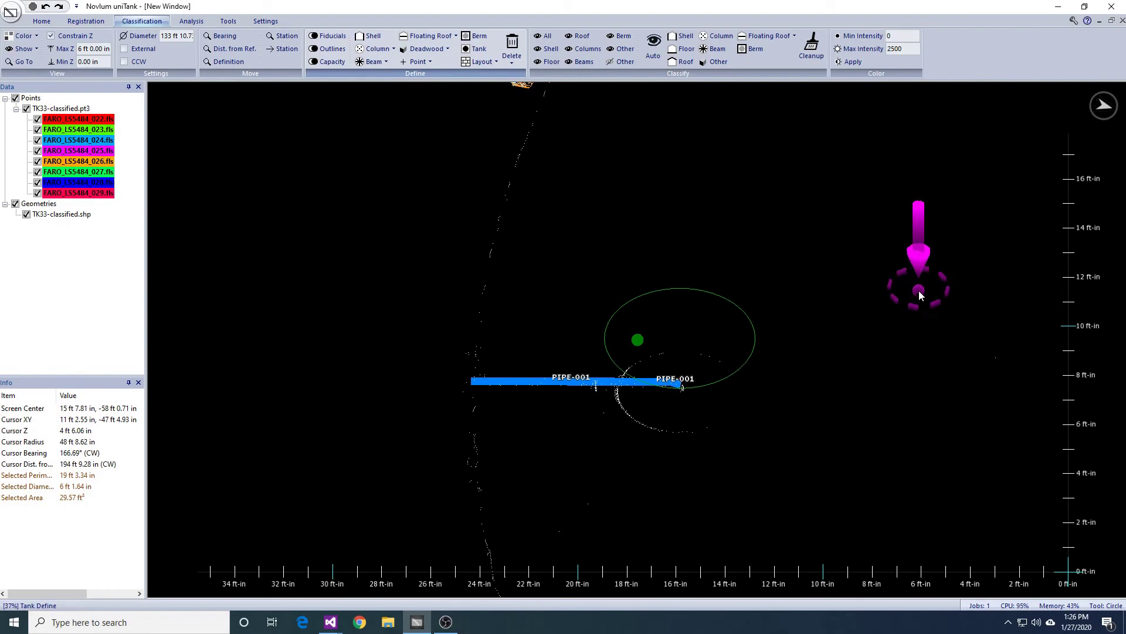
# Step: Edit the deadwood SUMP-002 and set its length to 1.5 ft
pyautogui.click(427, 49)
pyautogui.click(447, 146)
pyautogui.click(516, 407)
pyautogui.click(572, 332)
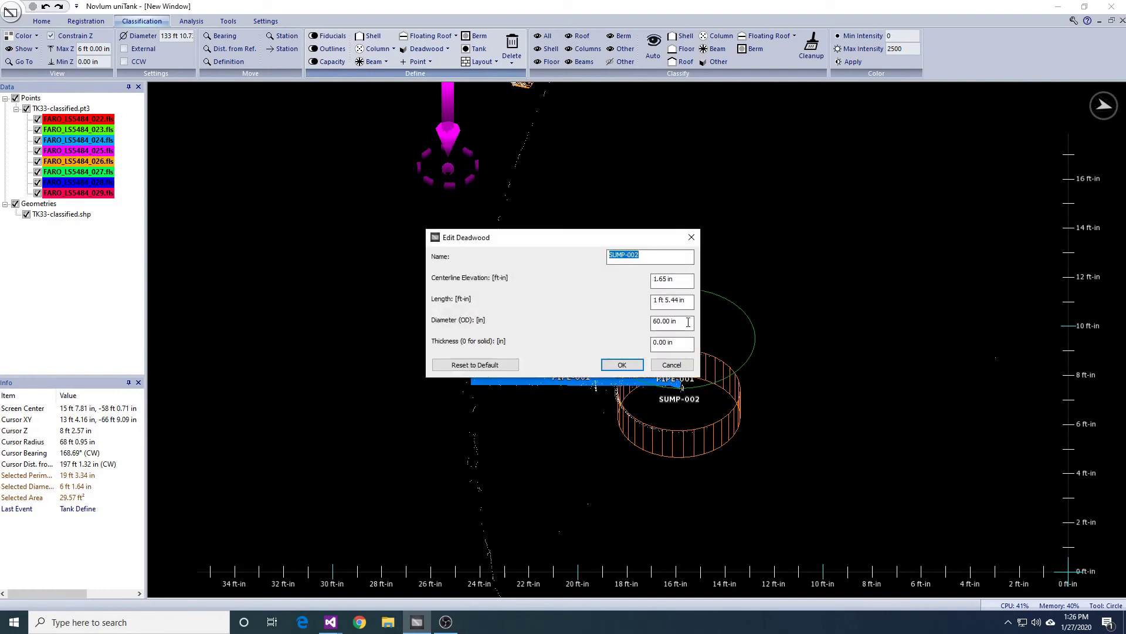
pyautogui.write('1.5')
pyautogui.press('Return')
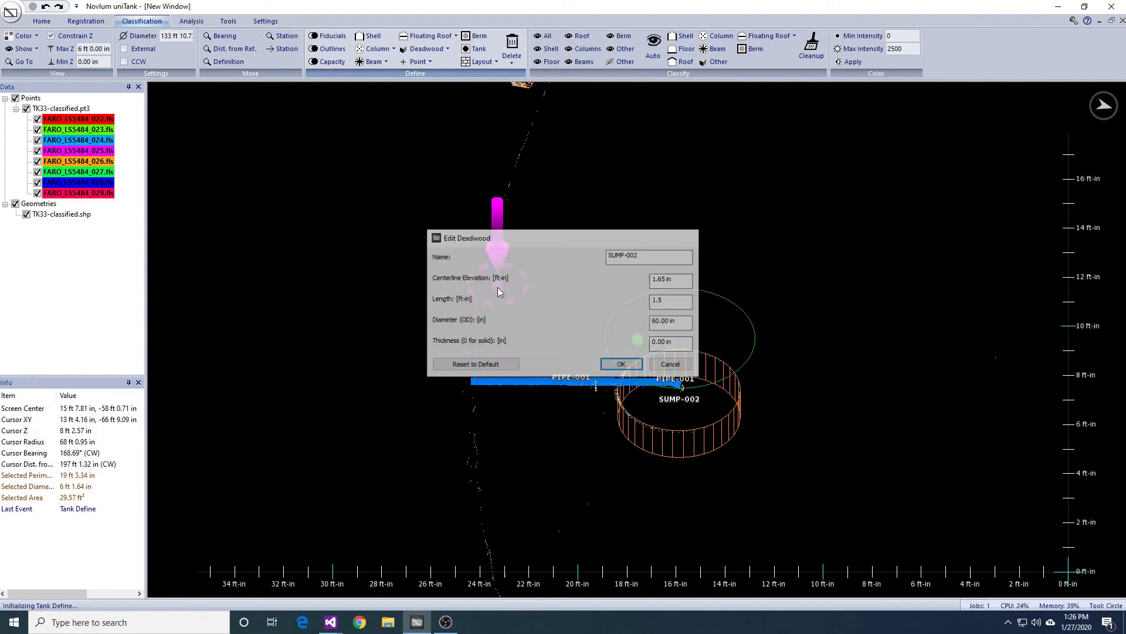
# Step: Edit the deadwood MANWAY-002, setting its centerline elevation to 3 ft and its length to 8 in
pyautogui.moveTo(783, 353); pyautogui.dragTo(804, 492, button='middle')
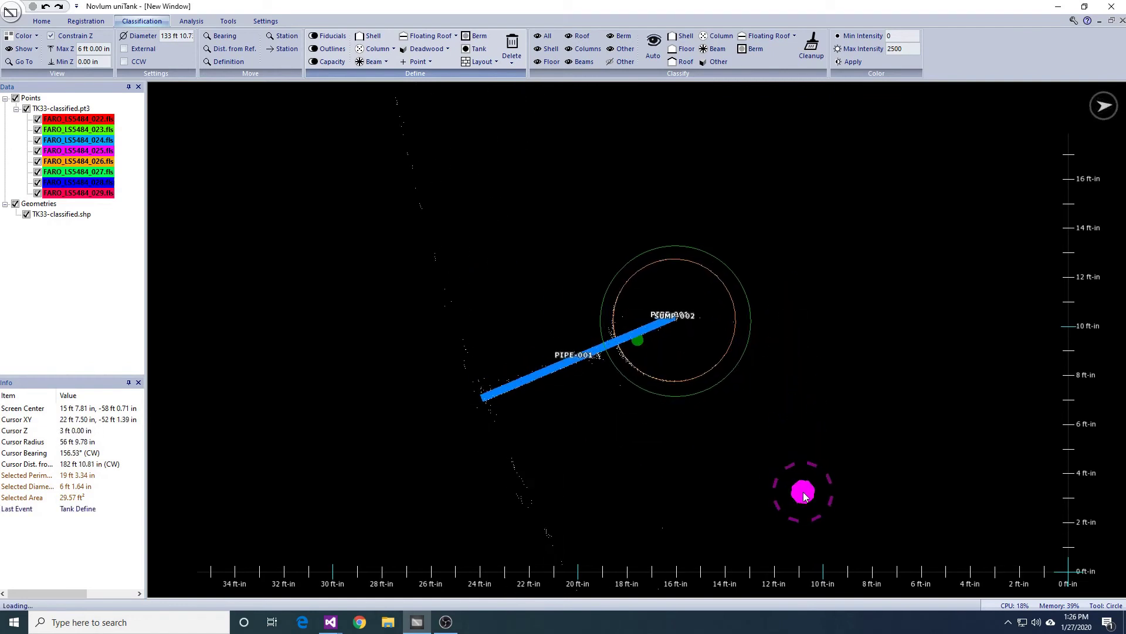
pyautogui.scroll(-3, 804, 488)
pyautogui.moveTo(761, 422); pyautogui.dragTo(660, 428, button='middle')
pyautogui.scroll(-2, 763, 415)
pyautogui.moveTo(801, 359); pyautogui.dragTo(669, 484, button='middle')
pyautogui.moveTo(781, 407); pyautogui.dragTo(601, 420, button='middle')
pyautogui.moveTo(963, 299); pyautogui.dragTo(751, 342, button='middle')
pyautogui.scroll(5, 834, 394)
pyautogui.scroll(3, 752, 376)
pyautogui.moveTo(751, 402); pyautogui.dragTo(452, 105, button='middle')
pyautogui.click(444, 51)
pyautogui.click(444, 171)
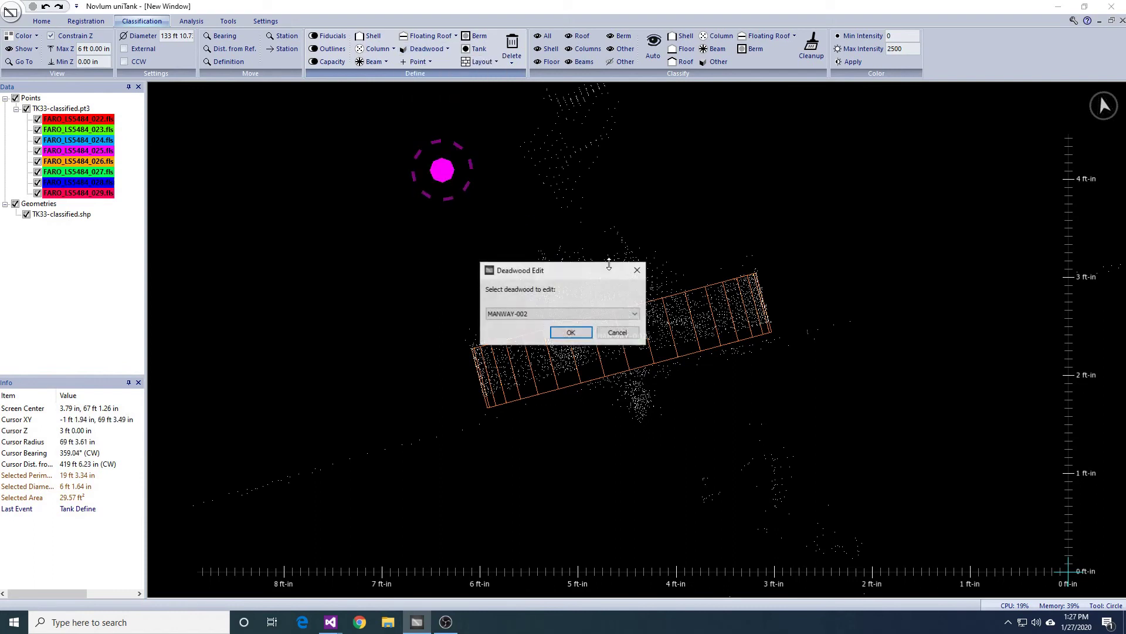
pyautogui.click(577, 334)
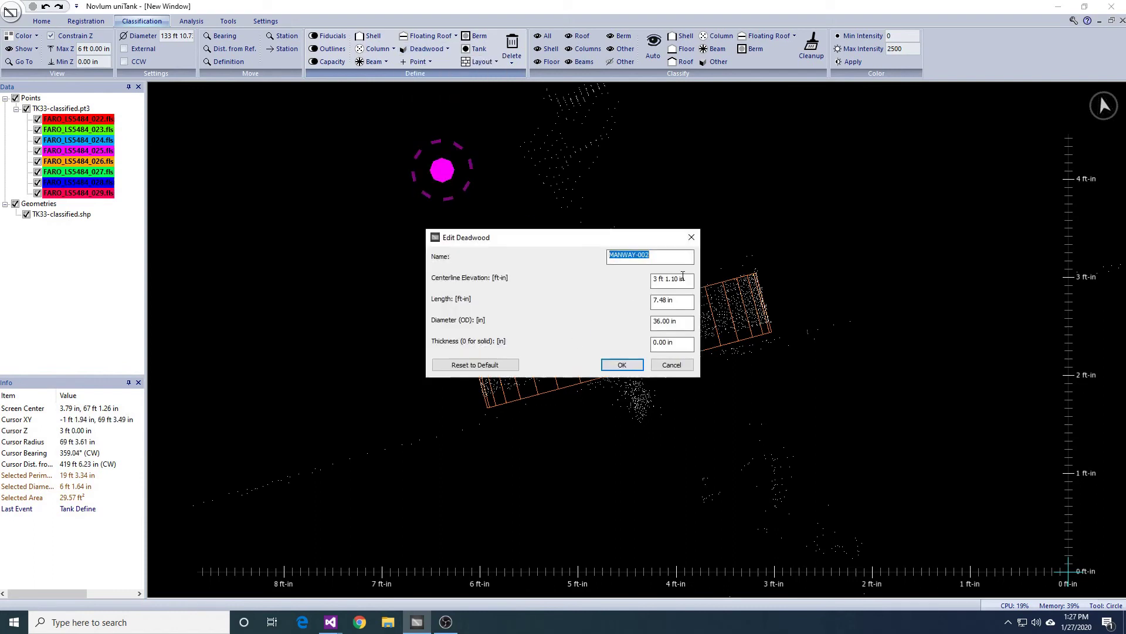
pyautogui.write('3')
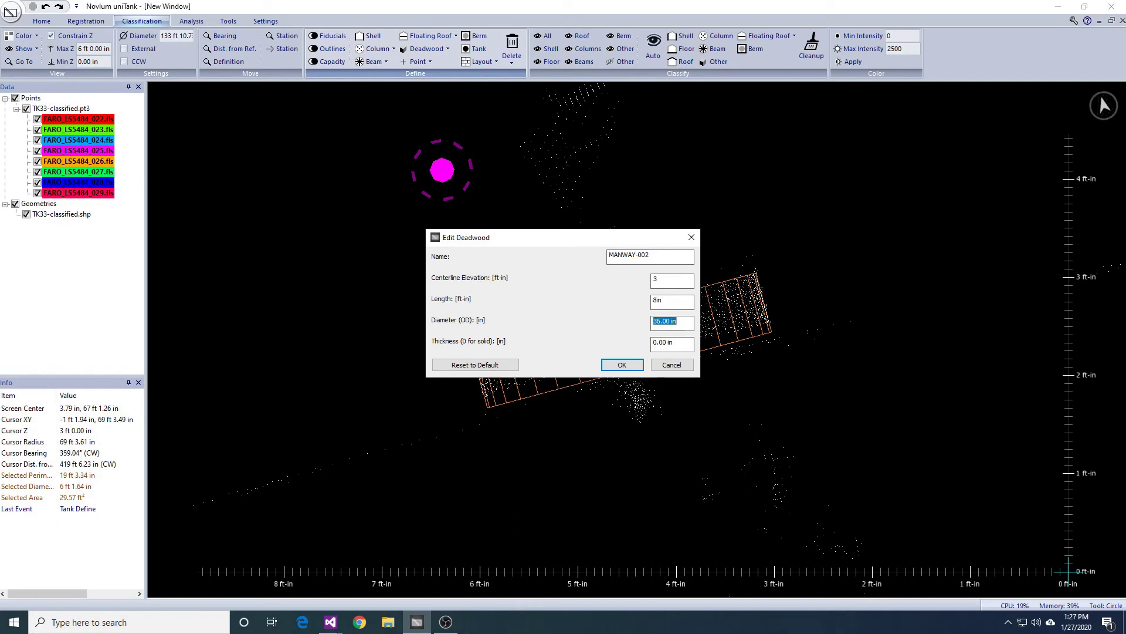
pyautogui.press('Return')
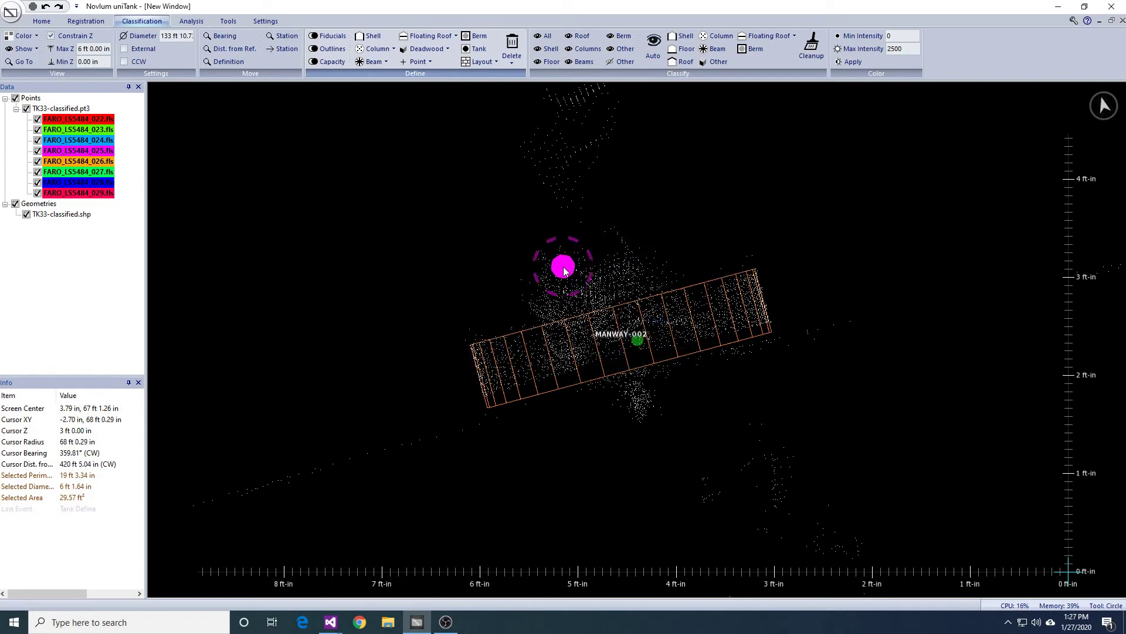
# Step: Edit the deadwood PIPE-003 and set its thickness to 0 to make it solid
pyautogui.moveTo(733, 414)
pyautogui.mouseDown(button='middle')
pyautogui.moveTo(729, 366)
pyautogui.moveTo(687, 451)
pyautogui.moveTo(941, 454)
pyautogui.moveTo(960, 405)
pyautogui.moveTo(716, 521)
pyautogui.moveTo(788, 503)
pyautogui.moveTo(731, 324)
pyautogui.moveTo(752, 339)
pyautogui.moveTo(805, 327)
pyautogui.mouseUp(button='middle')
pyautogui.scroll(-3, 729, 367)
pyautogui.moveTo(531, 246)
pyautogui.mouseDown(button='middle')
pyautogui.moveTo(534, 233)
pyautogui.moveTo(561, 267)
pyautogui.moveTo(543, 405)
pyautogui.moveTo(654, 310)
pyautogui.moveTo(813, 345)
pyautogui.moveTo(842, 241)
pyautogui.moveTo(815, 243)
pyautogui.moveTo(854, 339)
pyautogui.moveTo(810, 327)
pyautogui.mouseUp(button='middle')
pyautogui.click(414, 52)
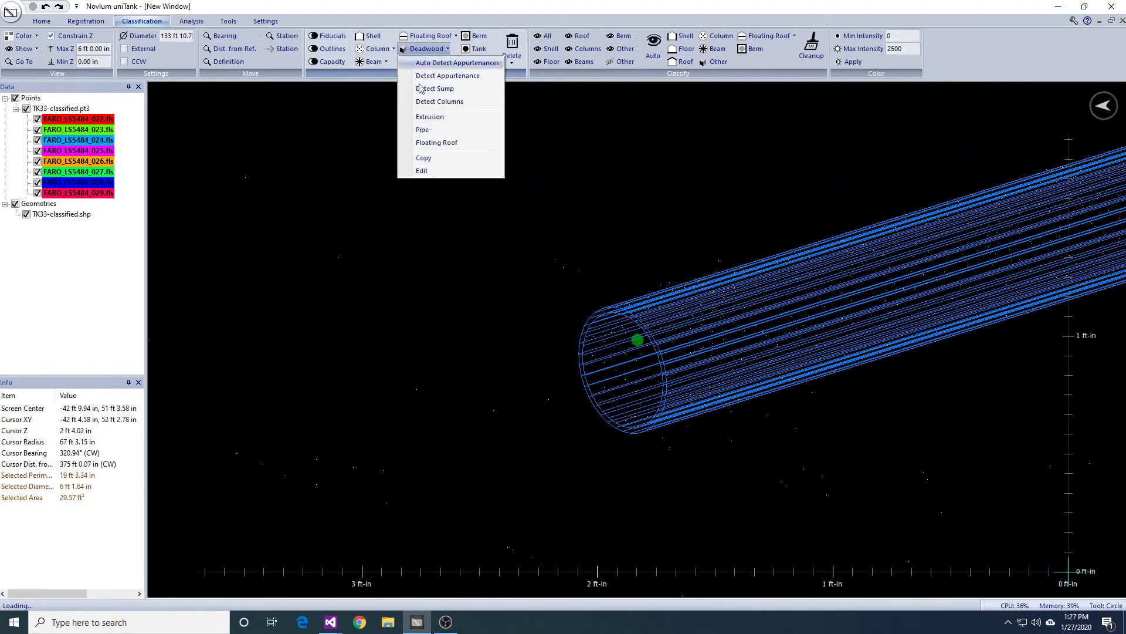
pyautogui.click(434, 171)
pyautogui.click(557, 314)
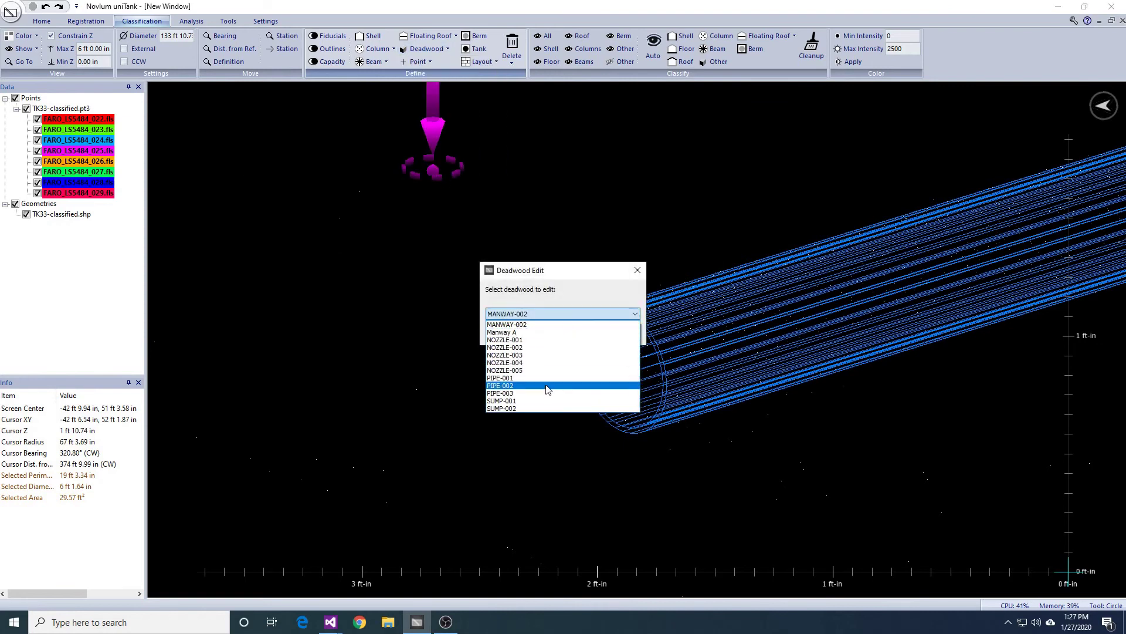
pyautogui.click(547, 394)
pyautogui.click(571, 332)
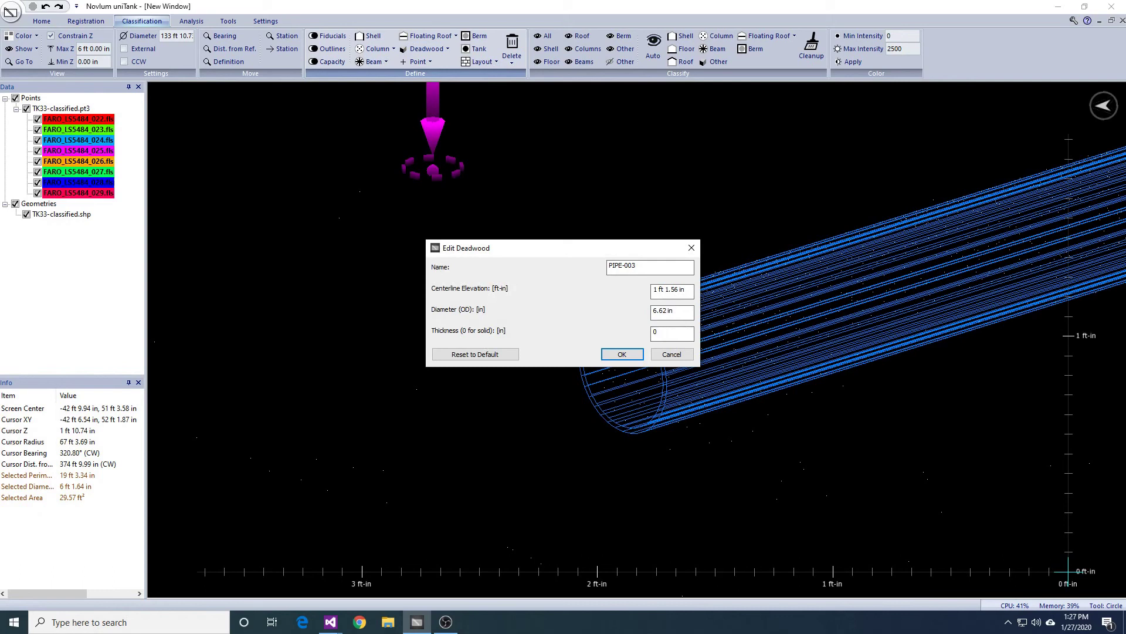
pyautogui.click(621, 353)
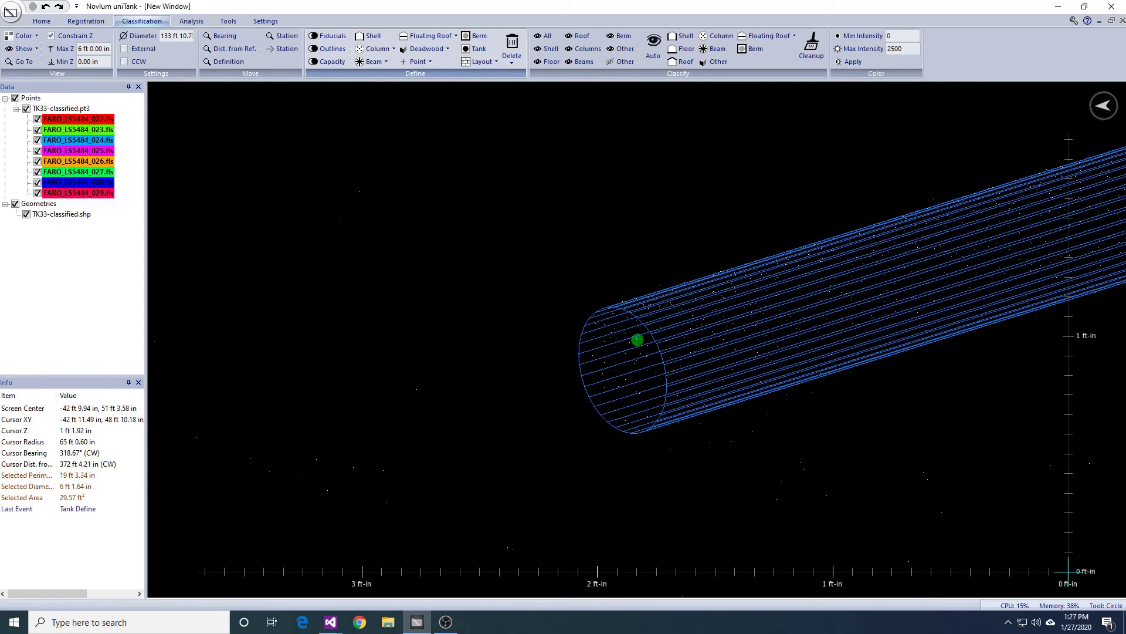
# Step: Detect the tank's columns as deadwood using the SCH STD schedule
pyautogui.scroll(-8, 880, 252)
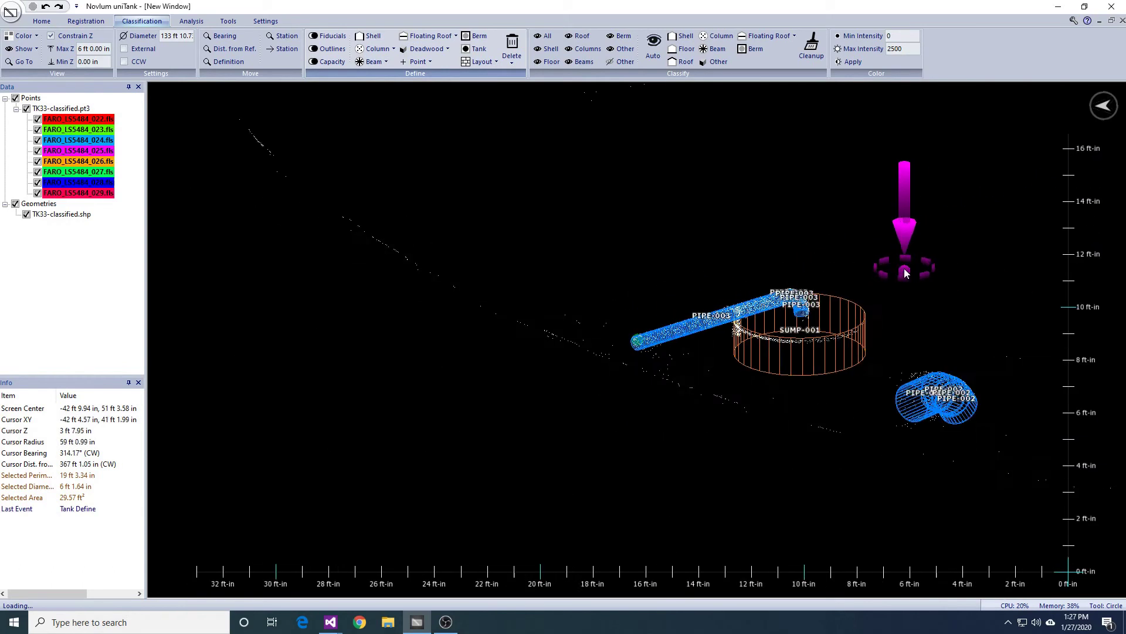
pyautogui.moveTo(808, 227); pyautogui.dragTo(691, 240, button='middle')
pyautogui.scroll(-5, 835, 342)
pyautogui.moveTo(773, 210); pyautogui.dragTo(823, 237, button='middle')
pyautogui.click(434, 52)
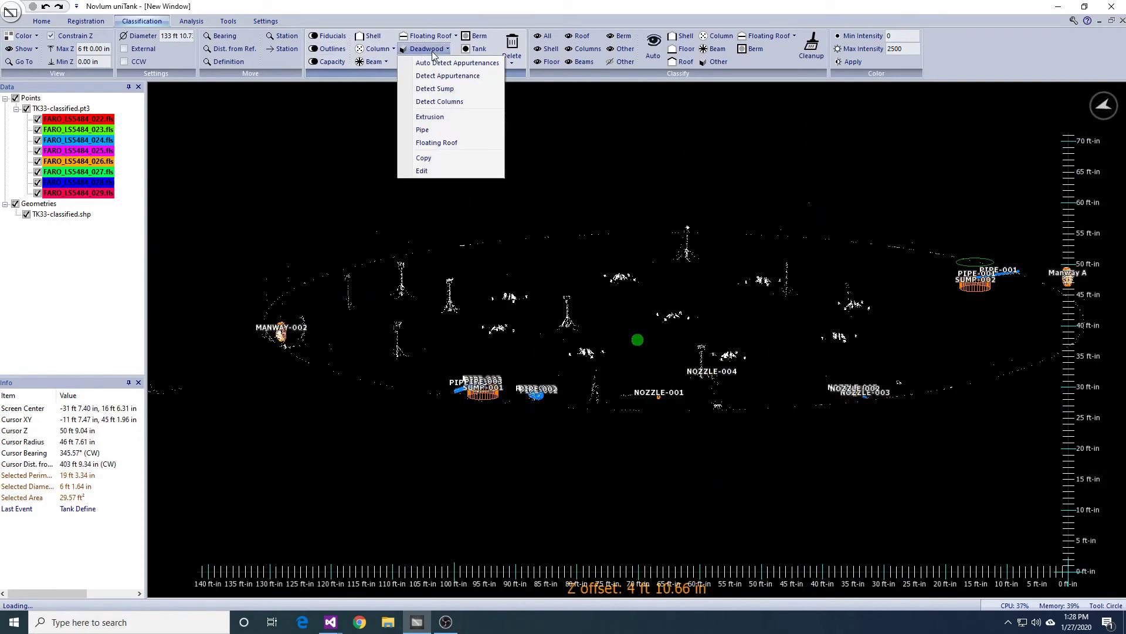
pyautogui.click(458, 103)
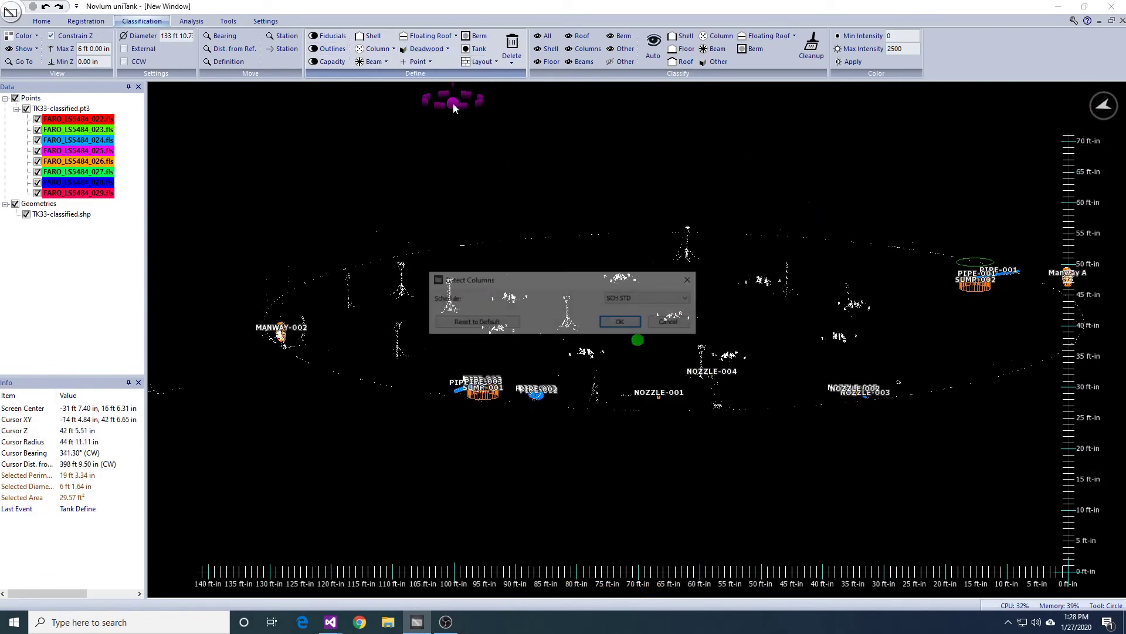
pyautogui.click(622, 323)
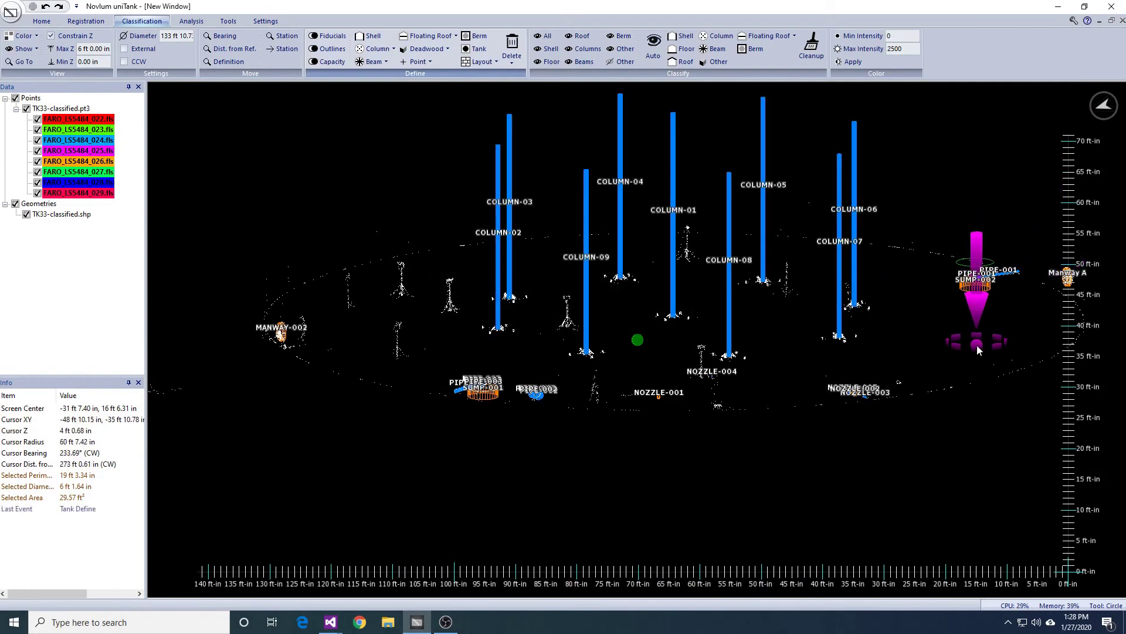
pyautogui.moveTo(969, 317); pyautogui.dragTo(976, 458, button='middle')
pyautogui.moveTo(971, 385); pyautogui.dragTo(834, 463, button='middle')
pyautogui.scroll(5, 831, 449)
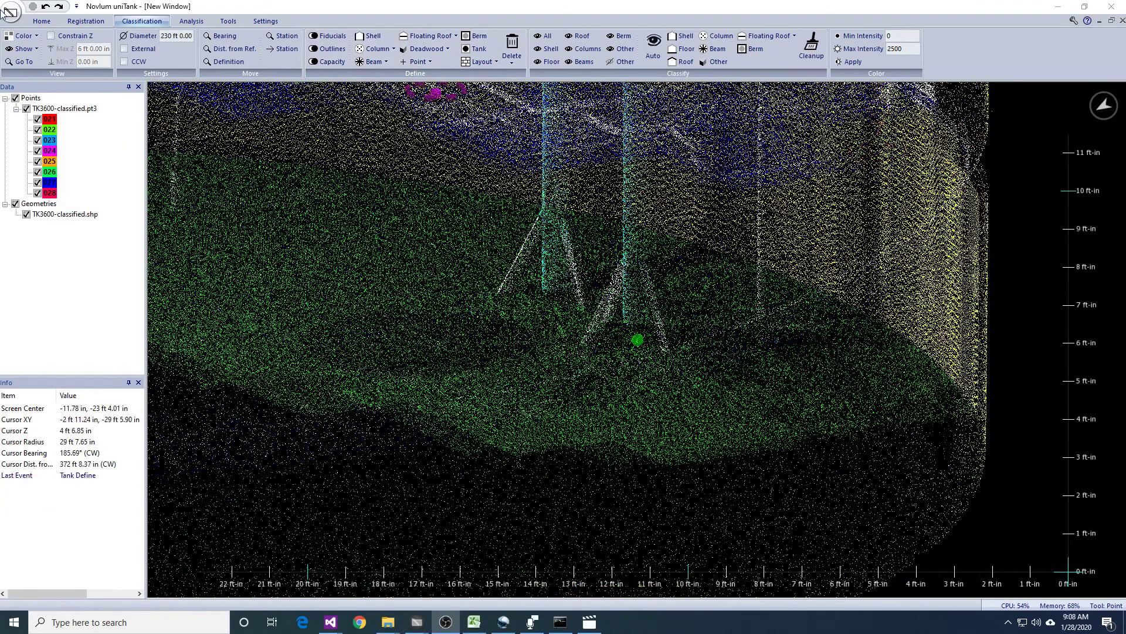
# Step: Filter all TK3600 scan layers by class to show FLOOR and COLUMN points without SHELL and OTHER
pyautogui.click(23, 48)
pyautogui.click(63, 131)
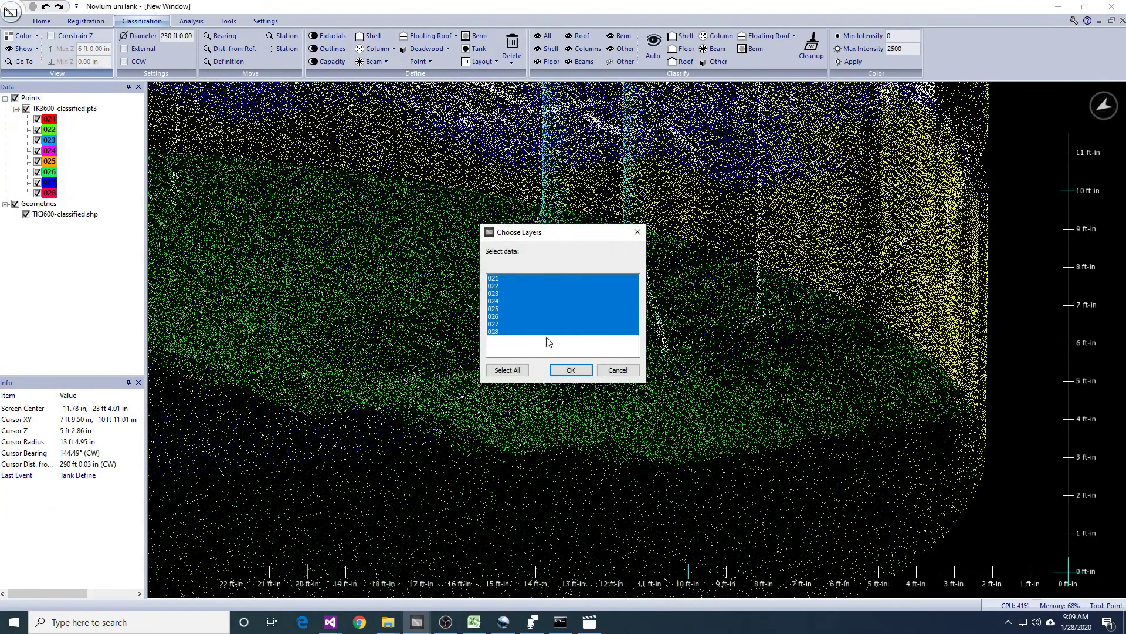
pyautogui.click(568, 370)
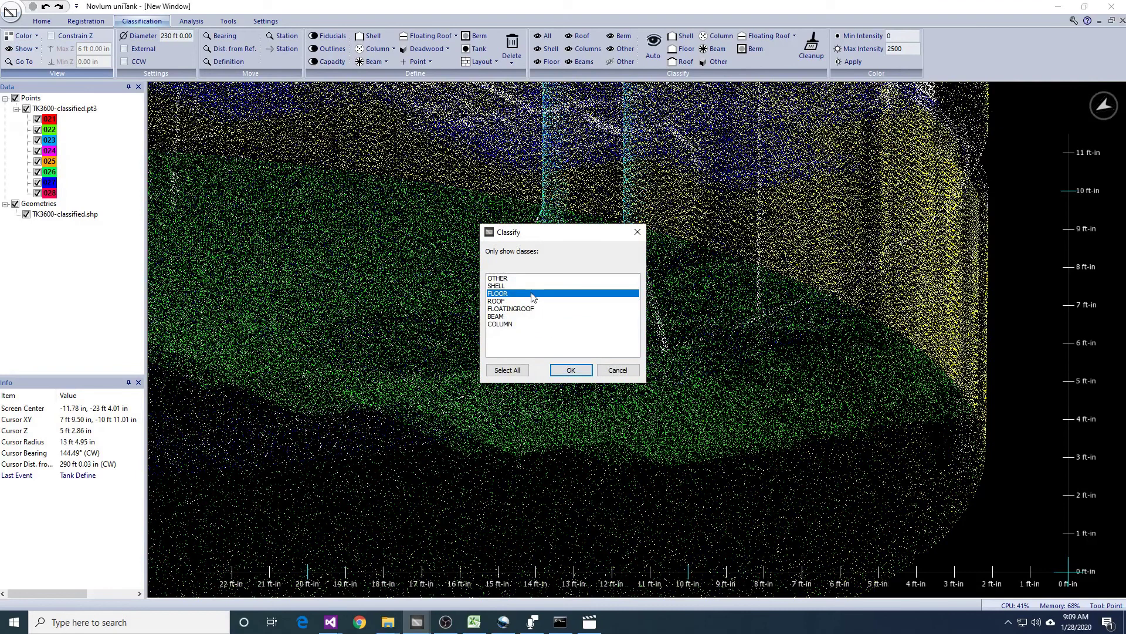
pyautogui.click(571, 370)
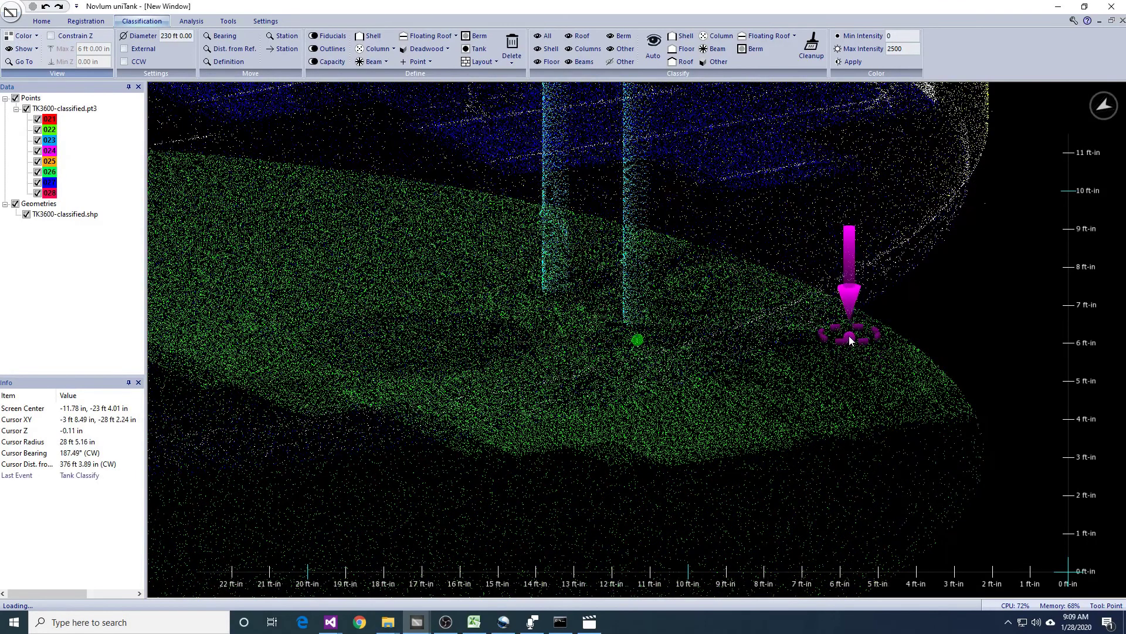
# Step: Find the plane at the selected floor point with a 12 in horizontal and 2 in vertical search distance
pyautogui.scroll(5, 861, 429)
pyautogui.moveTo(860, 428); pyautogui.dragTo(839, 412, button='middle')
pyautogui.moveTo(765, 425); pyautogui.dragTo(763, 363, button='middle')
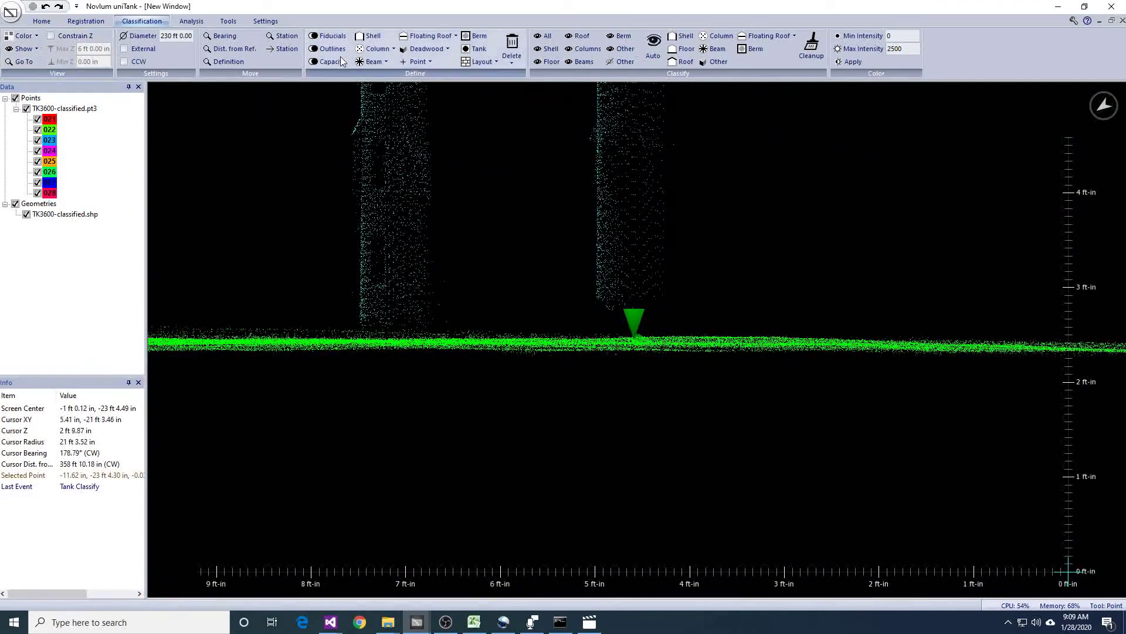
pyautogui.click(93, 22)
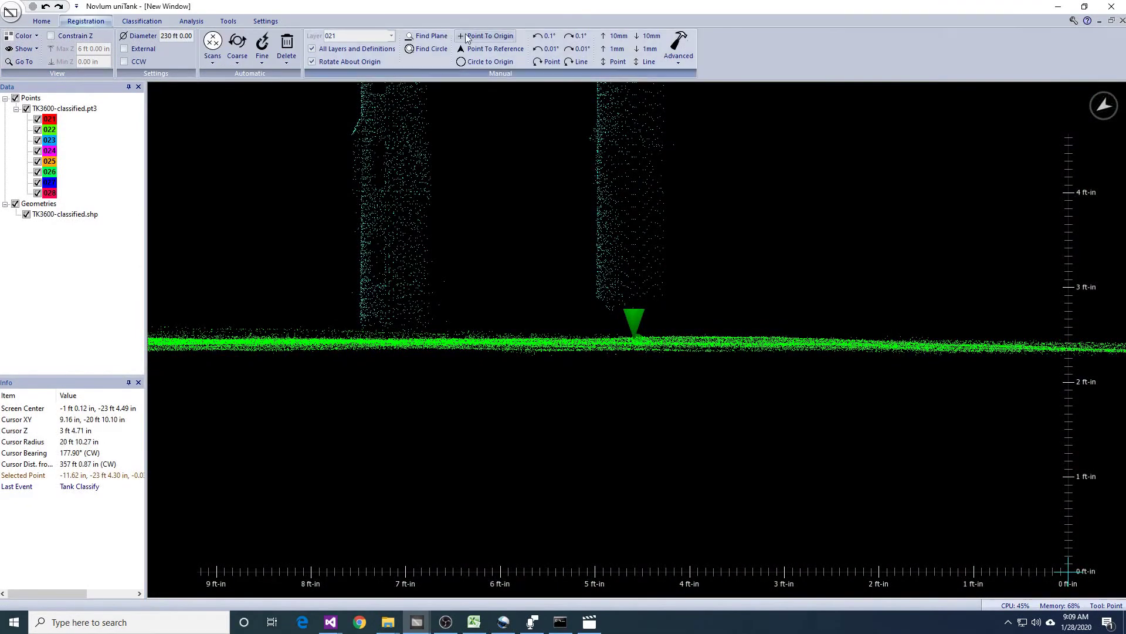
pyautogui.click(428, 37)
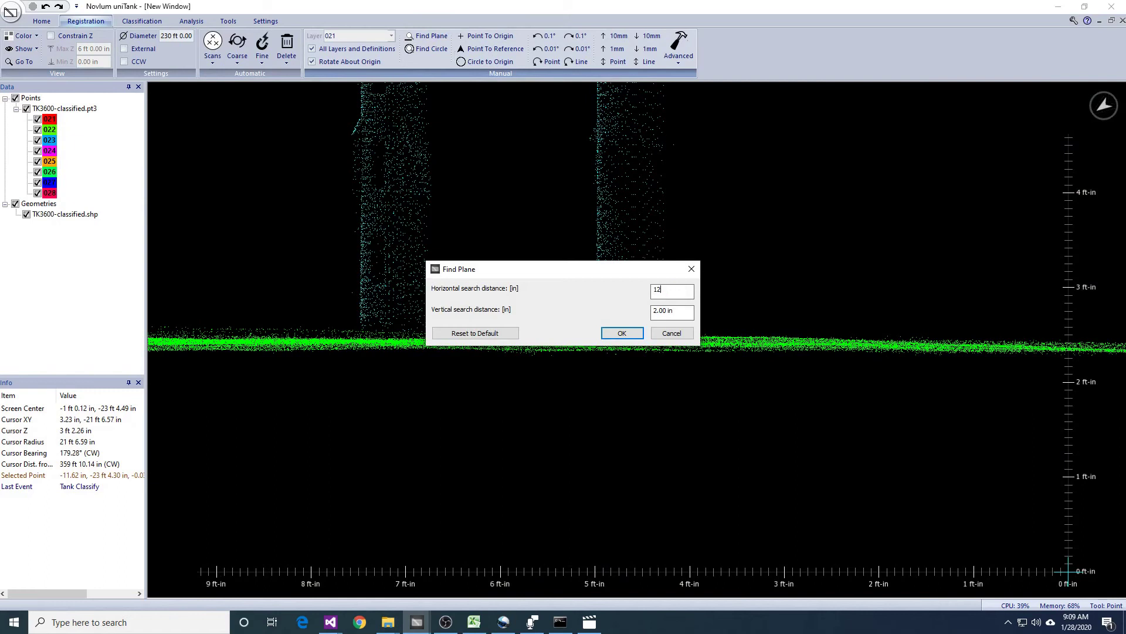
pyautogui.press('Return')
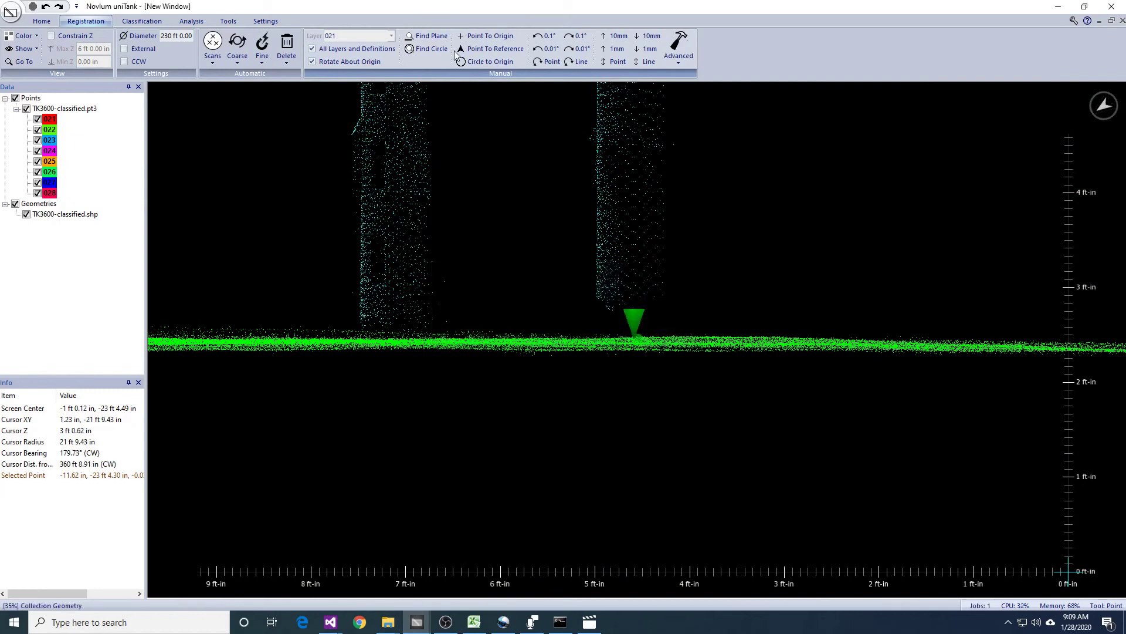
# Step: Define the tank strike at the selected floor point
pyautogui.click(141, 21)
pyautogui.click(417, 62)
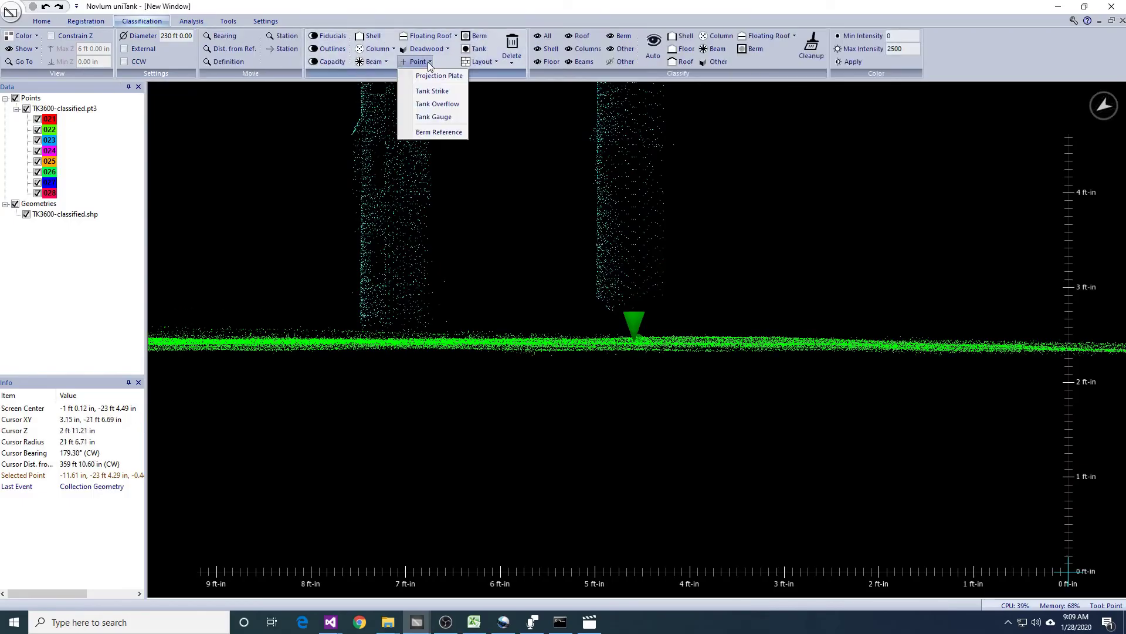
pyautogui.click(444, 93)
pyautogui.moveTo(740, 257); pyautogui.dragTo(691, 299, button='middle')
pyautogui.scroll(-2, 686, 287)
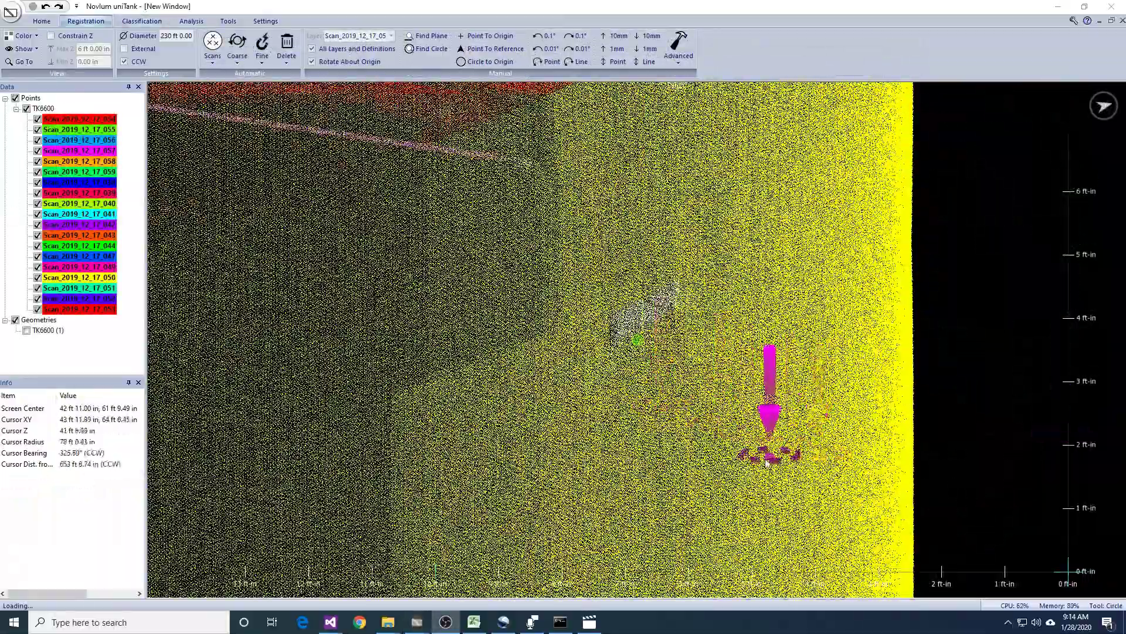
# Step: Draw a circle about 5 ft 6 in in diameter around TK6600's shell overflow opening and hide unselected points, keeping elevations between 42 and 45 ft
pyautogui.moveTo(769, 458); pyautogui.dragTo(791, 460, button='middle')
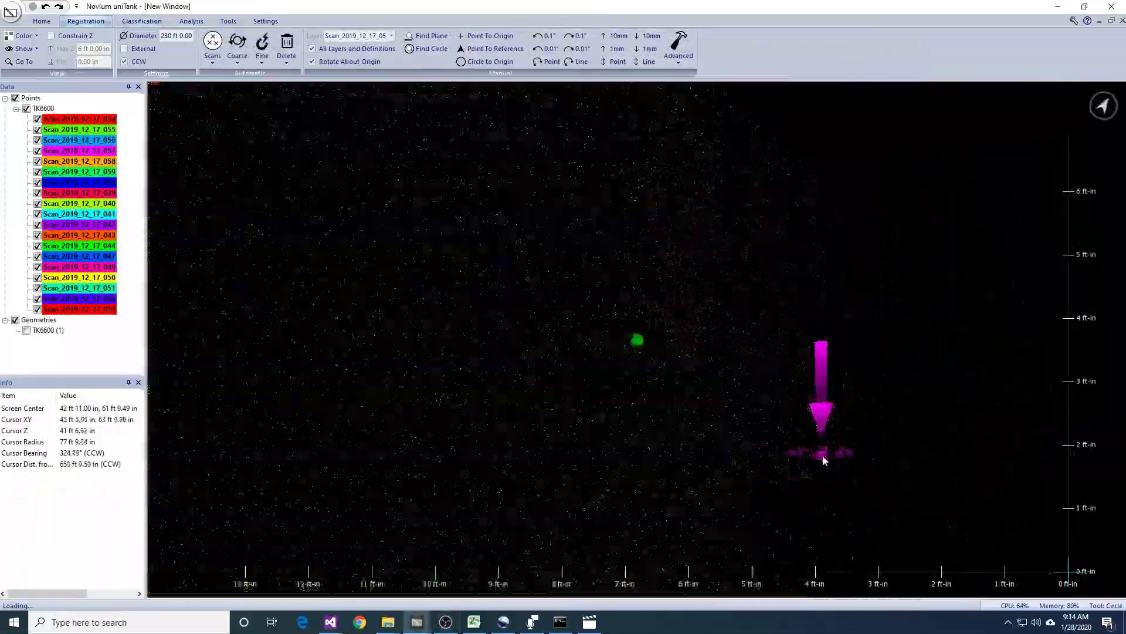
pyautogui.moveTo(874, 471); pyautogui.dragTo(900, 558, button='middle')
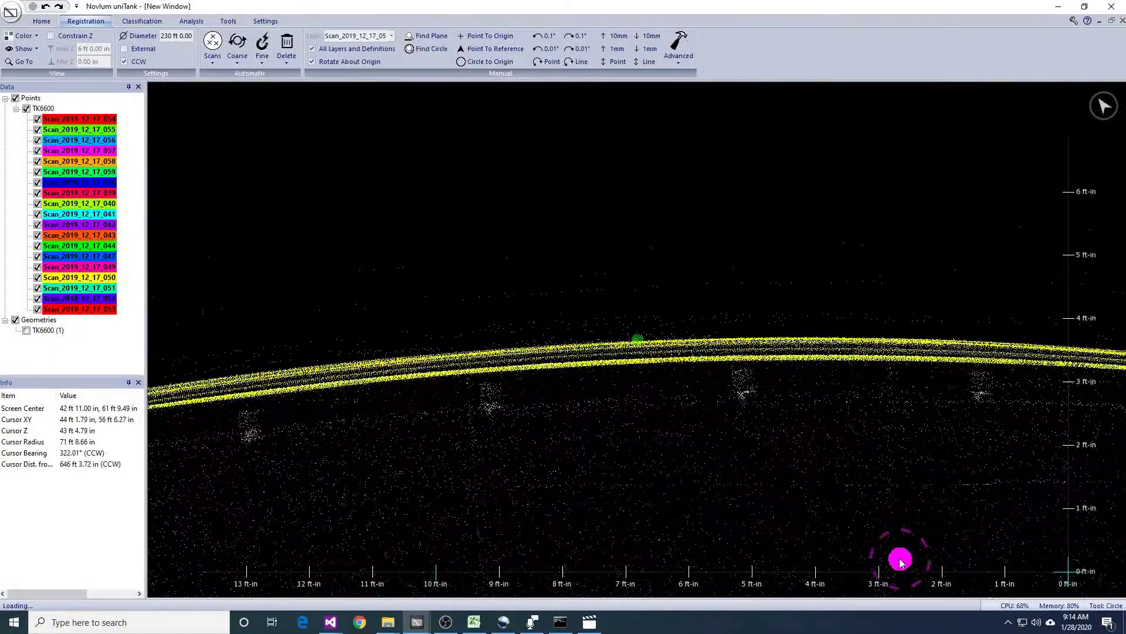
pyautogui.moveTo(466, 280); pyautogui.dragTo(760, 469)
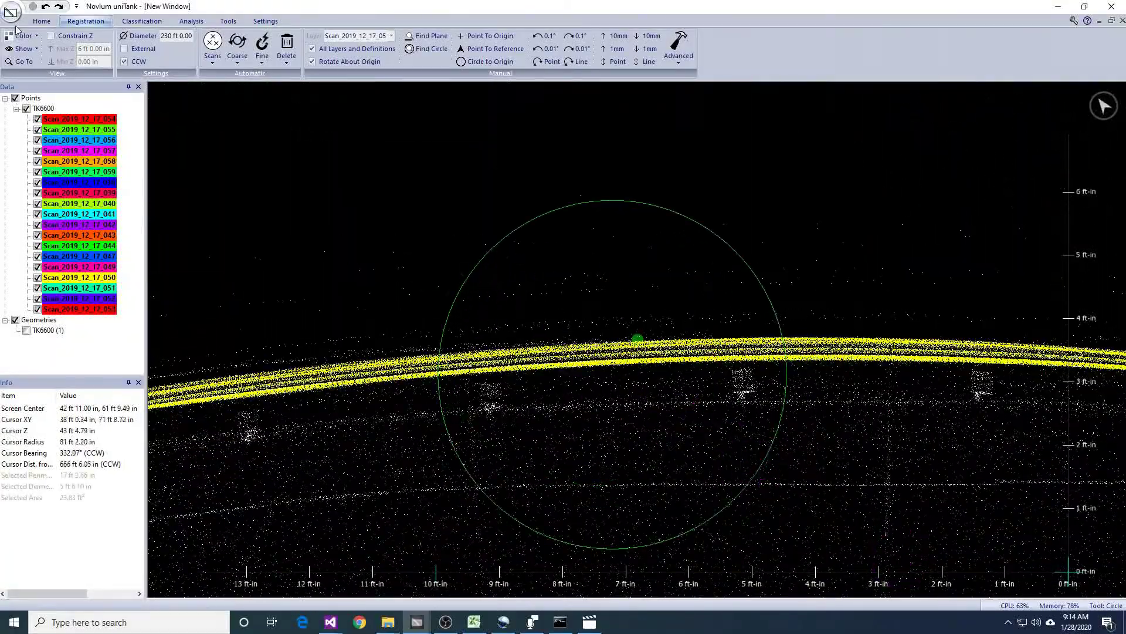
pyautogui.click(23, 49)
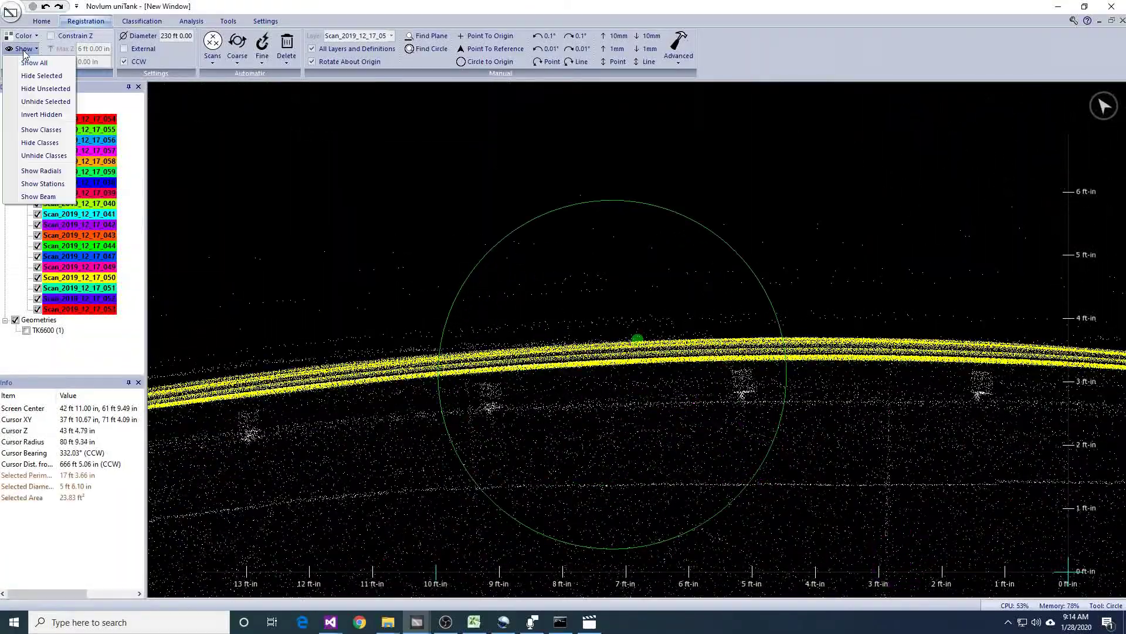
pyautogui.click(36, 89)
pyautogui.click(568, 372)
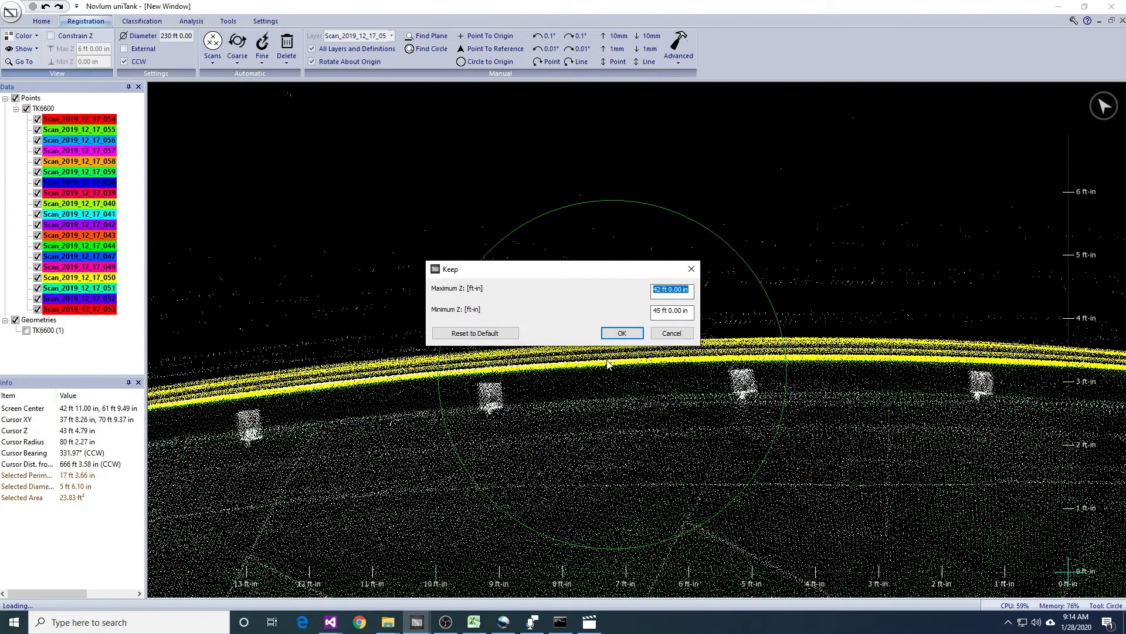
pyautogui.click(629, 335)
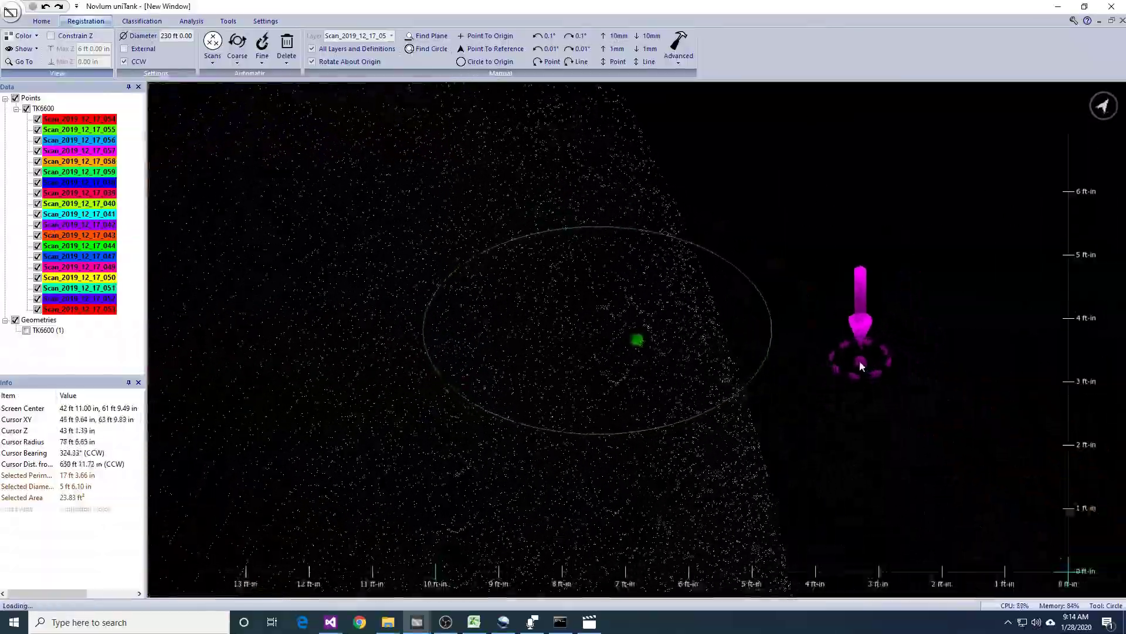
# Step: Define the tank overflow point at the lower edge of the overflow opening in TK6600's shell
pyautogui.moveTo(852, 350); pyautogui.dragTo(926, 284, button='middle')
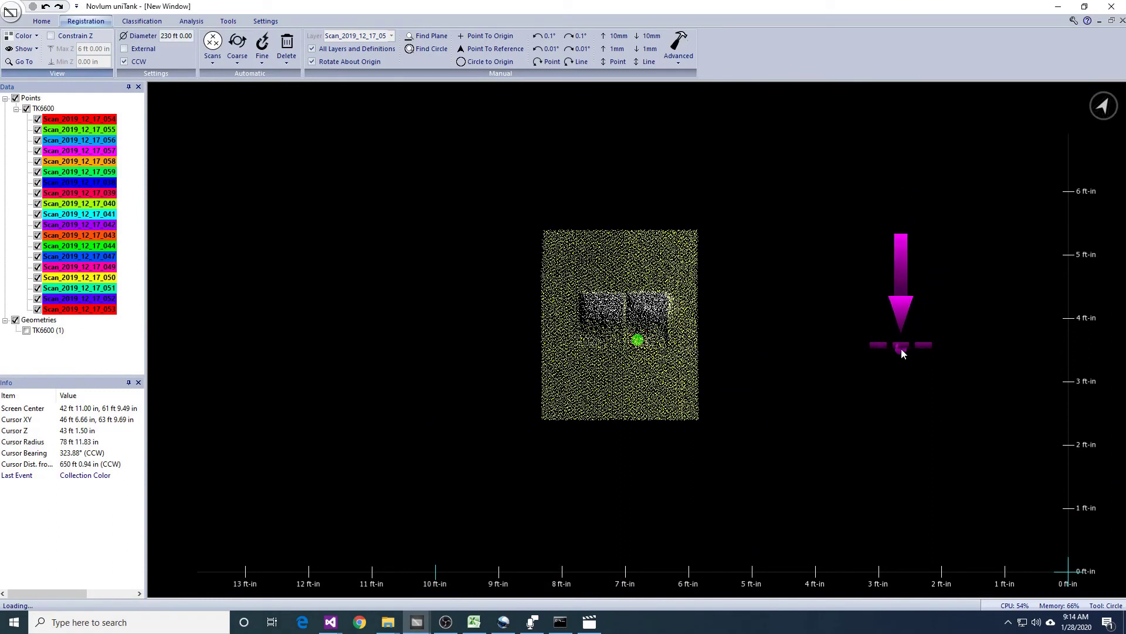
pyautogui.moveTo(896, 345); pyautogui.dragTo(849, 324, button='middle')
pyautogui.scroll(3, 850, 334)
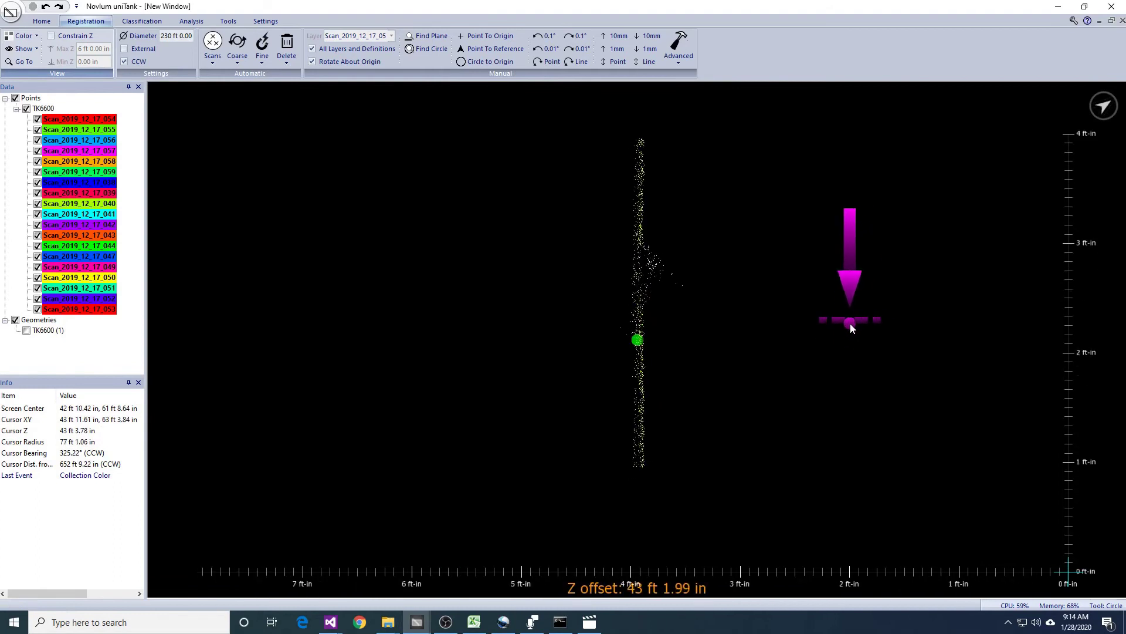
pyautogui.press('t')
pyautogui.click(142, 21)
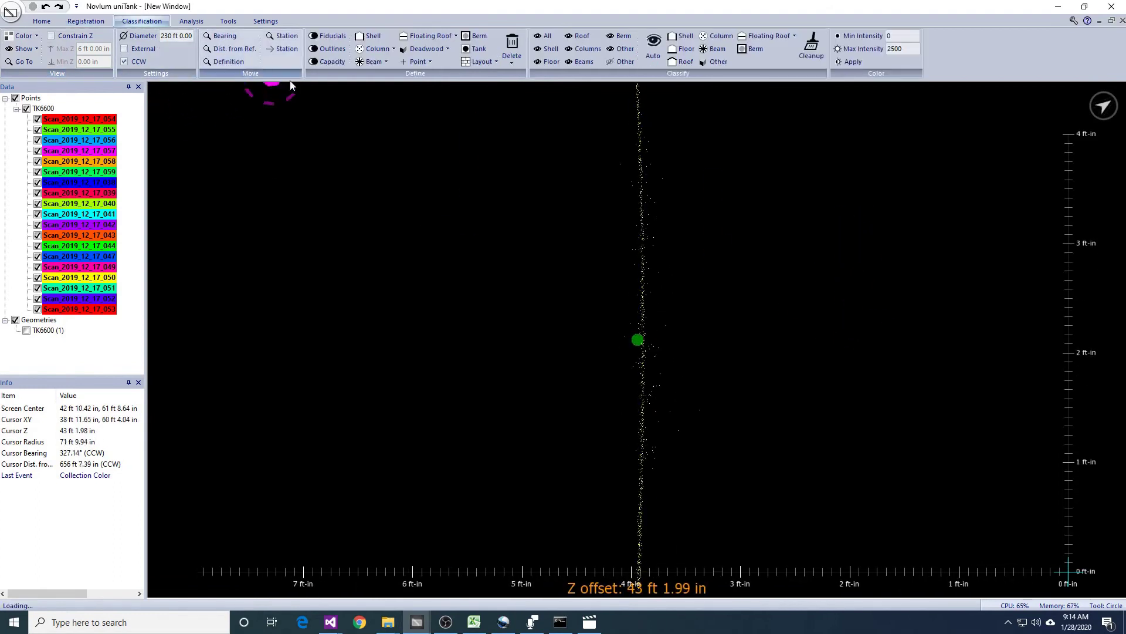
pyautogui.click(419, 61)
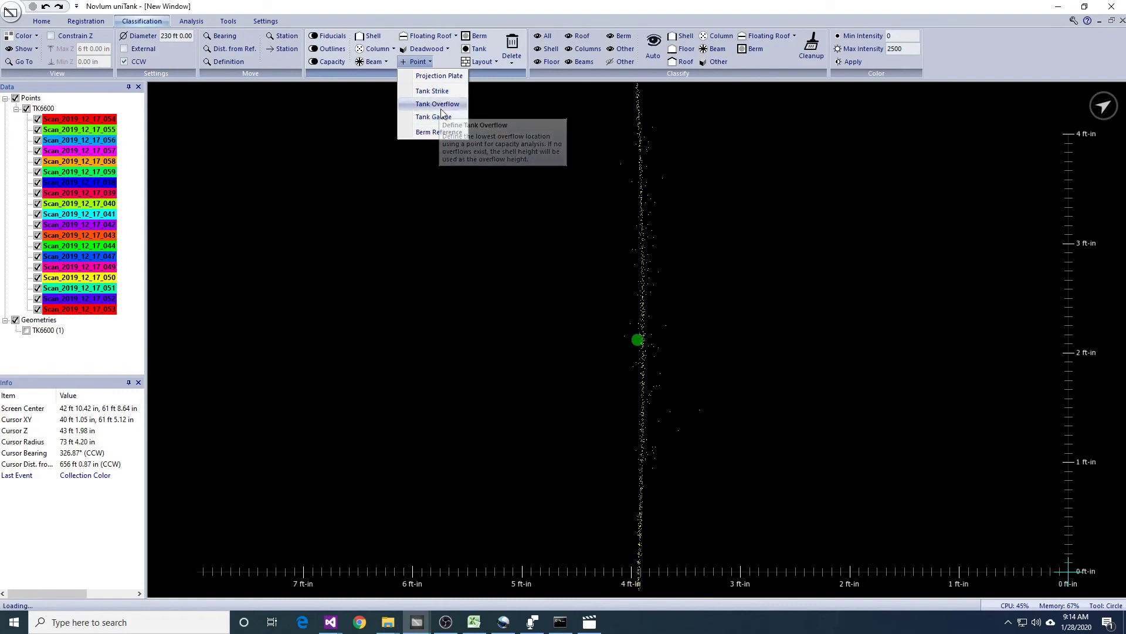
pyautogui.click(440, 103)
pyautogui.click(768, 414)
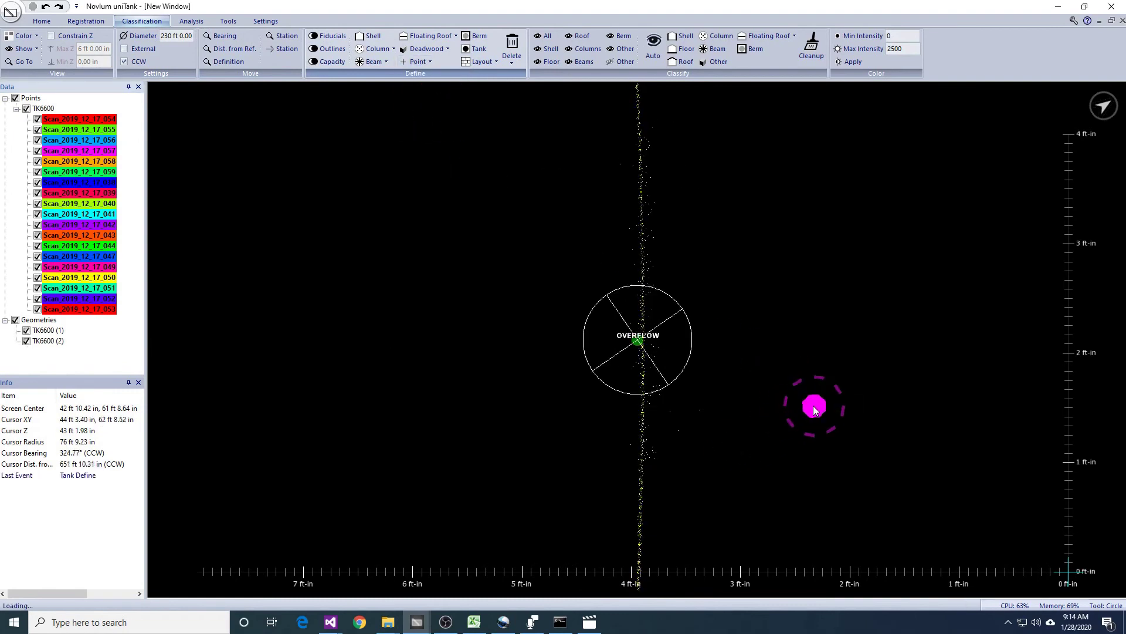
pyautogui.moveTo(818, 355); pyautogui.dragTo(811, 252, button='middle')
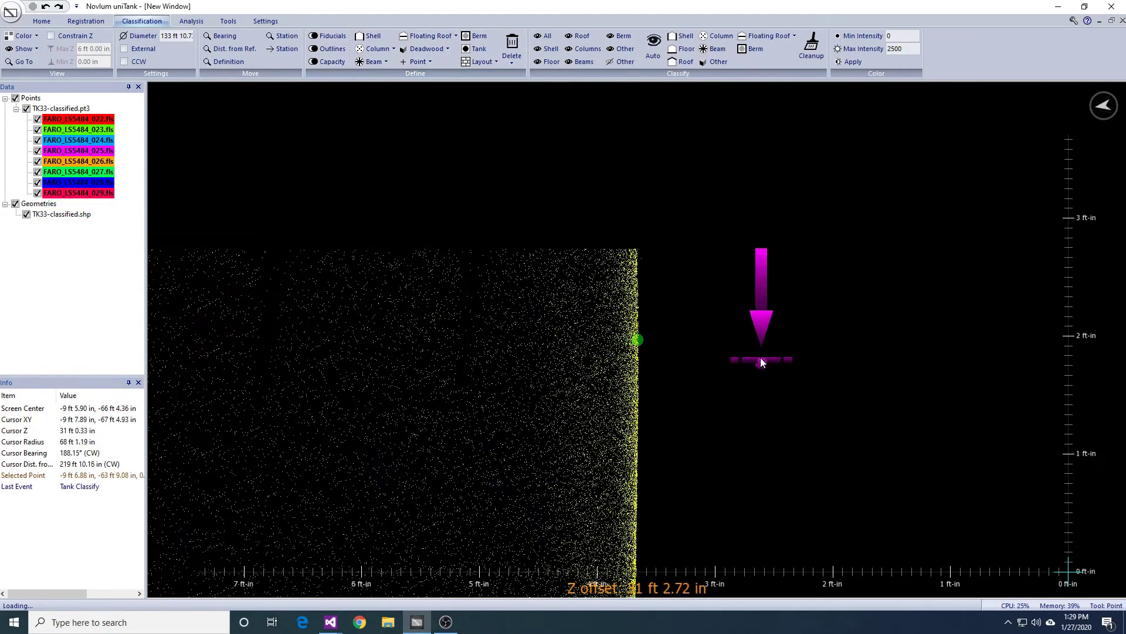
# Step: Go to an elevation of 31.5 ft at TK33's shell and define the tank overflow at that point
pyautogui.moveTo(760, 355); pyautogui.dragTo(760, 367, button='middle')
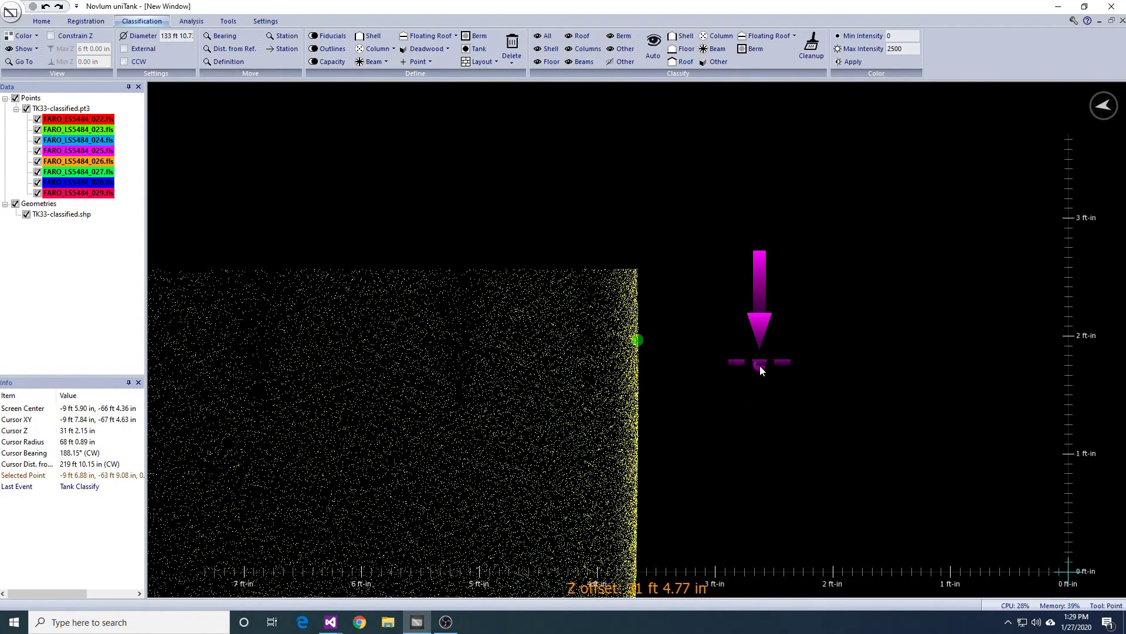
pyautogui.click(20, 61)
pyautogui.press('Tab')
pyautogui.press('Tab')
pyautogui.write('31.')
pyautogui.press('Return')
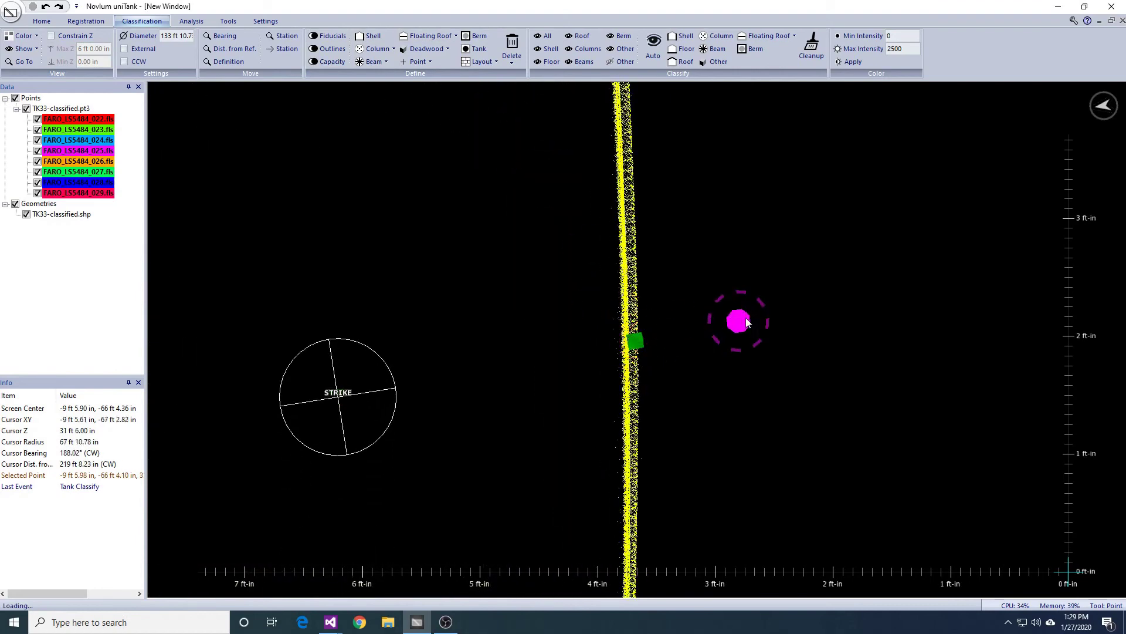
pyautogui.click(417, 62)
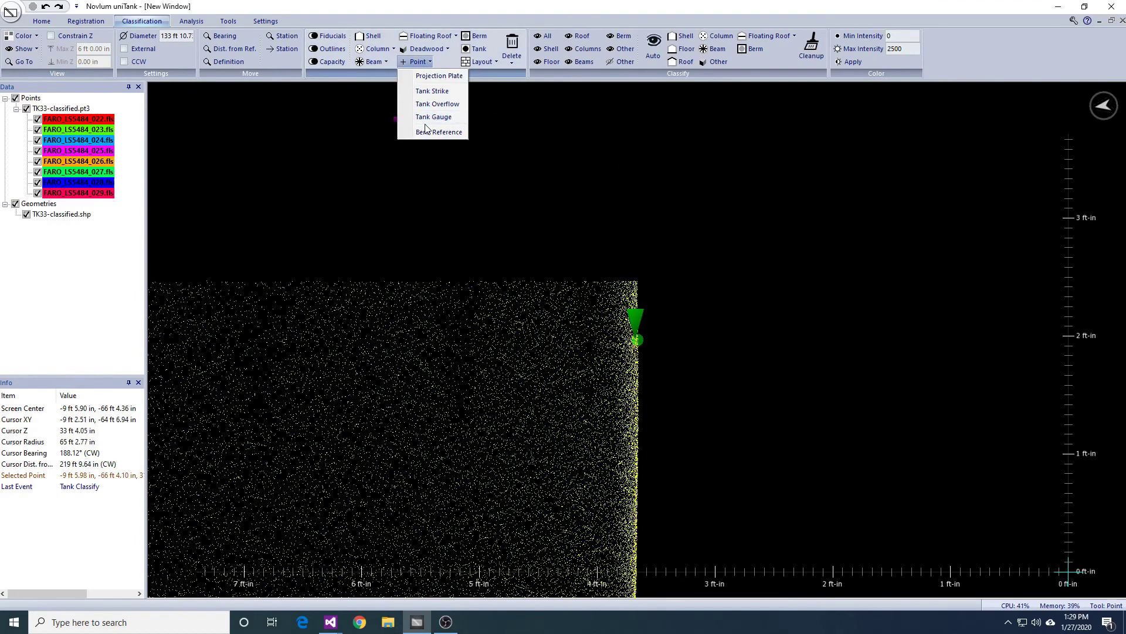
pyautogui.click(434, 104)
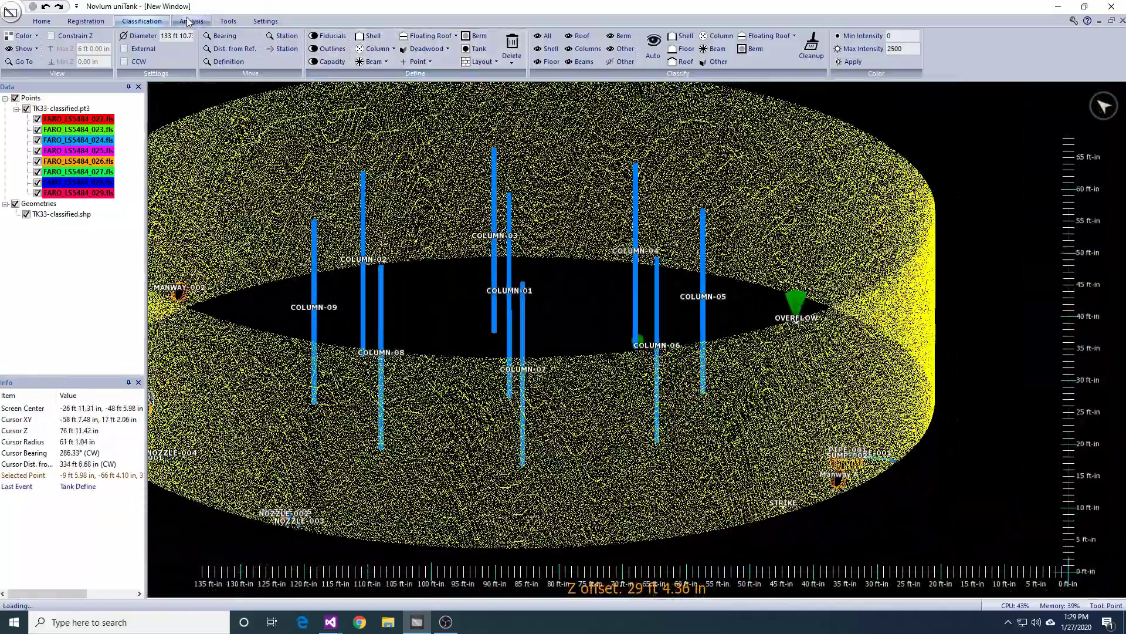
# Step: Set the tank properties to shell course heights of 8 ft, course thicknesses of 0.625;0.5;0.375;0.25 in and a fixed roof
pyautogui.click(188, 22)
pyautogui.click(298, 47)
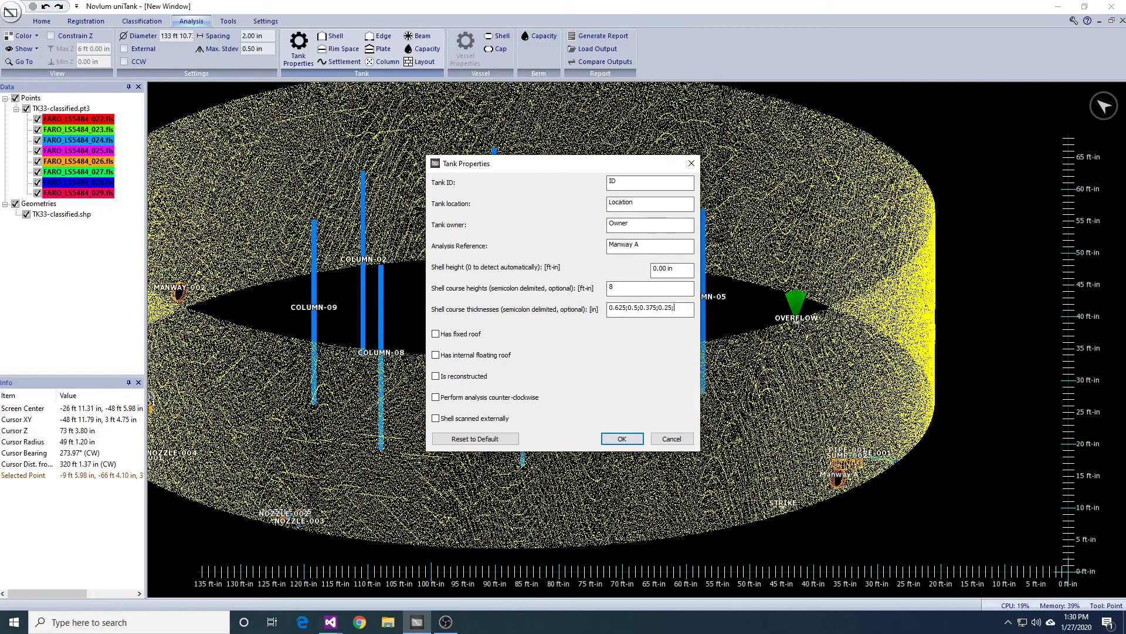
pyautogui.click(458, 335)
pyautogui.click(622, 438)
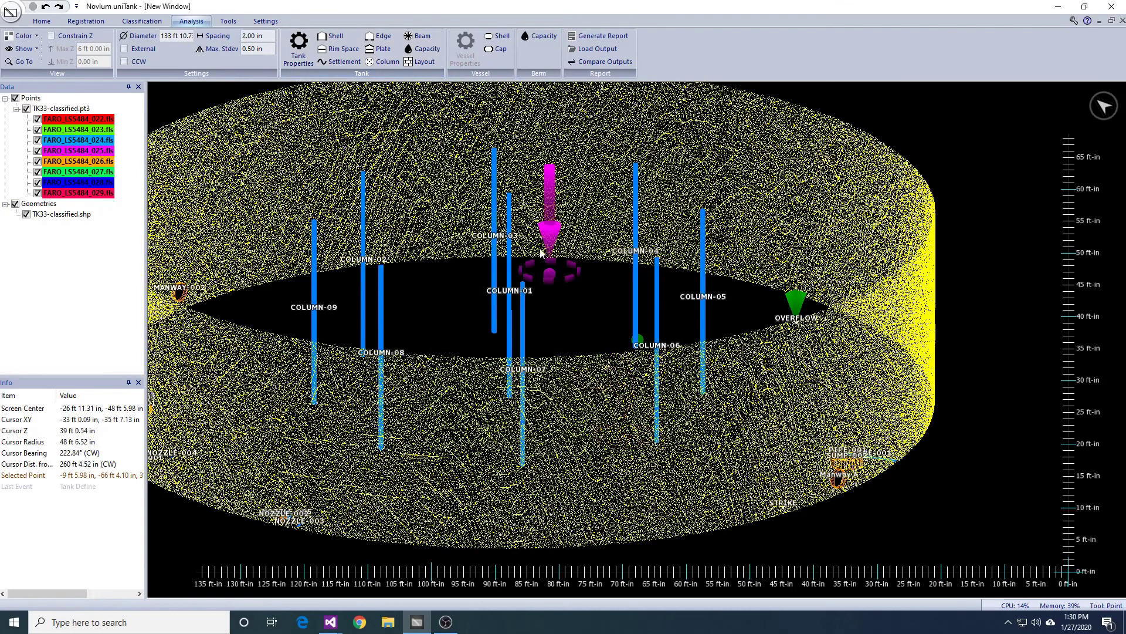
# Step: Run the tank capacity calculation for a welded shell with measurement temperature 17 °F, specific gravity .94 and output file Capacity.txt
pyautogui.click(424, 50)
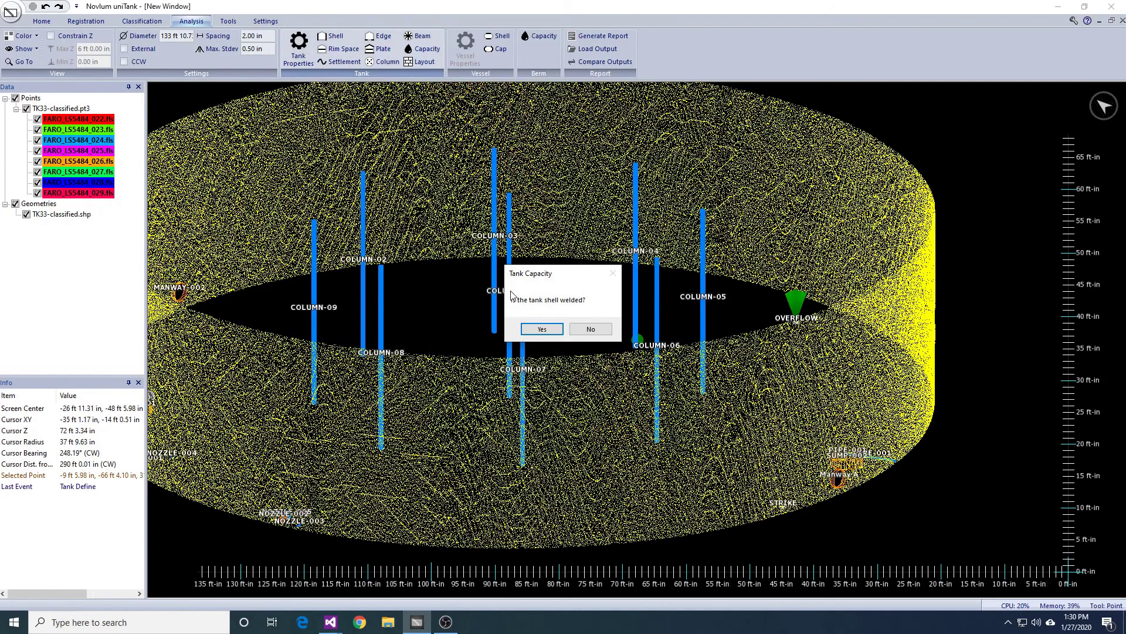
pyautogui.click(540, 329)
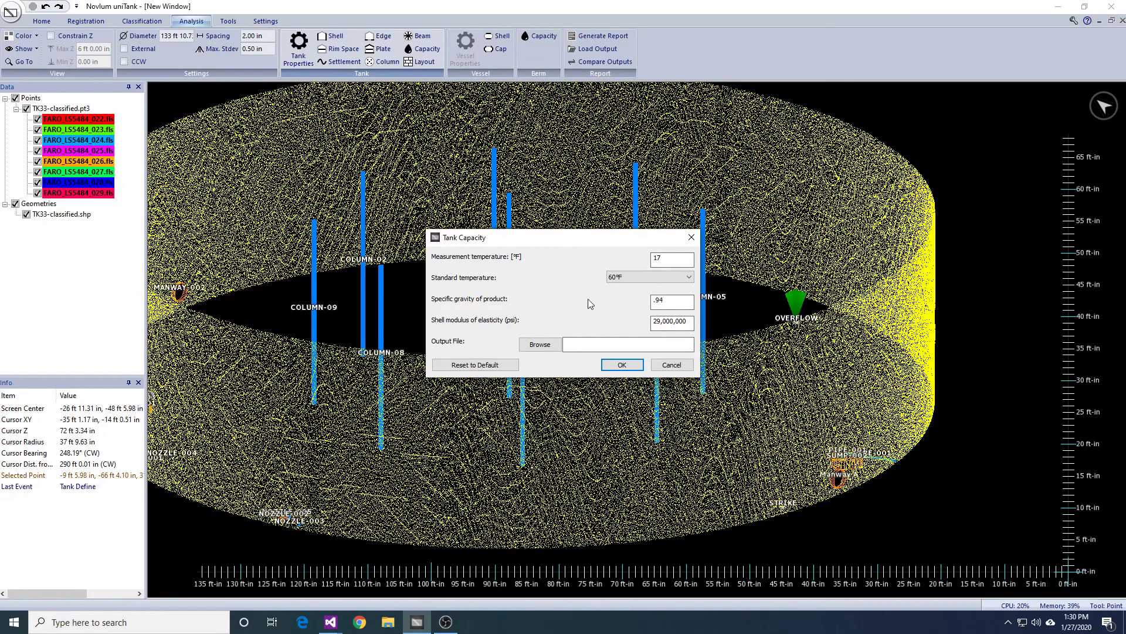
pyautogui.click(540, 344)
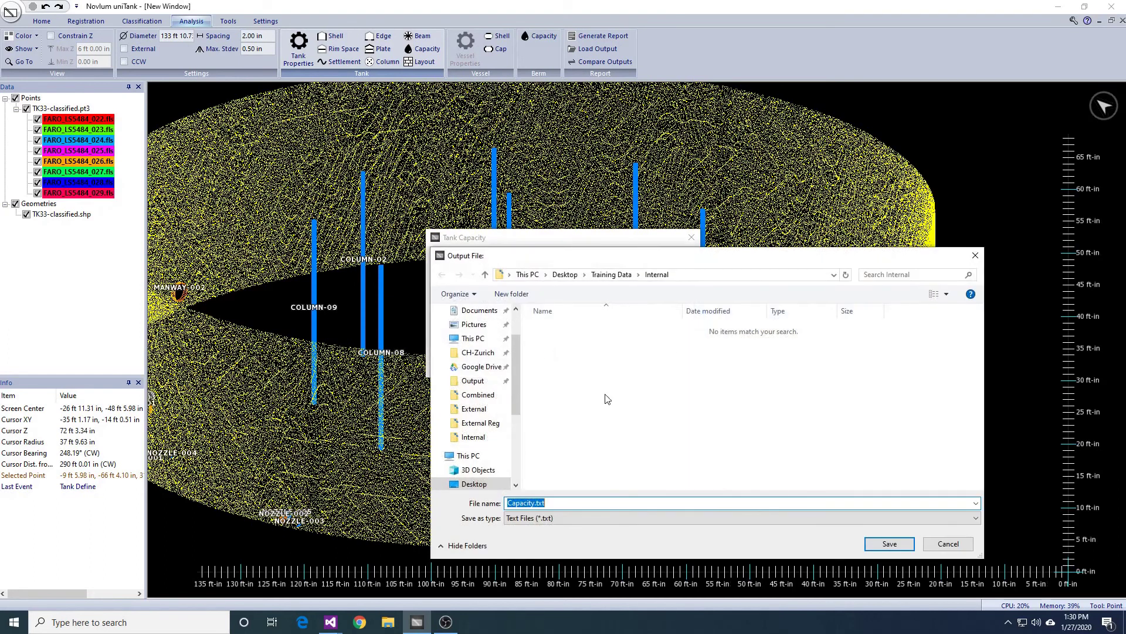
pyautogui.click(889, 544)
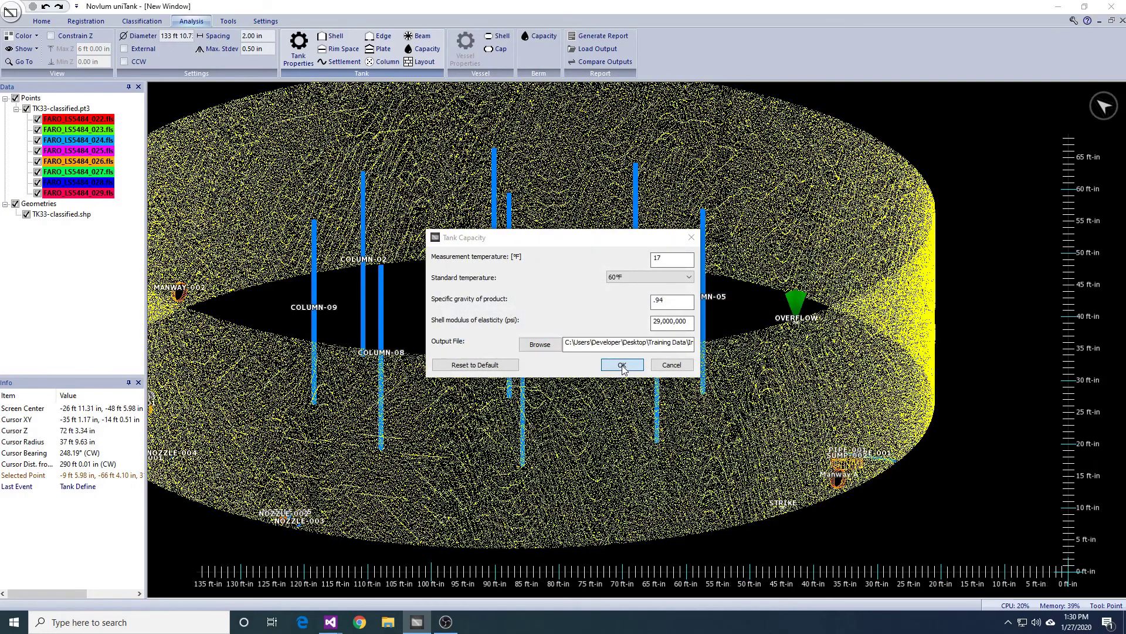
pyautogui.click(623, 366)
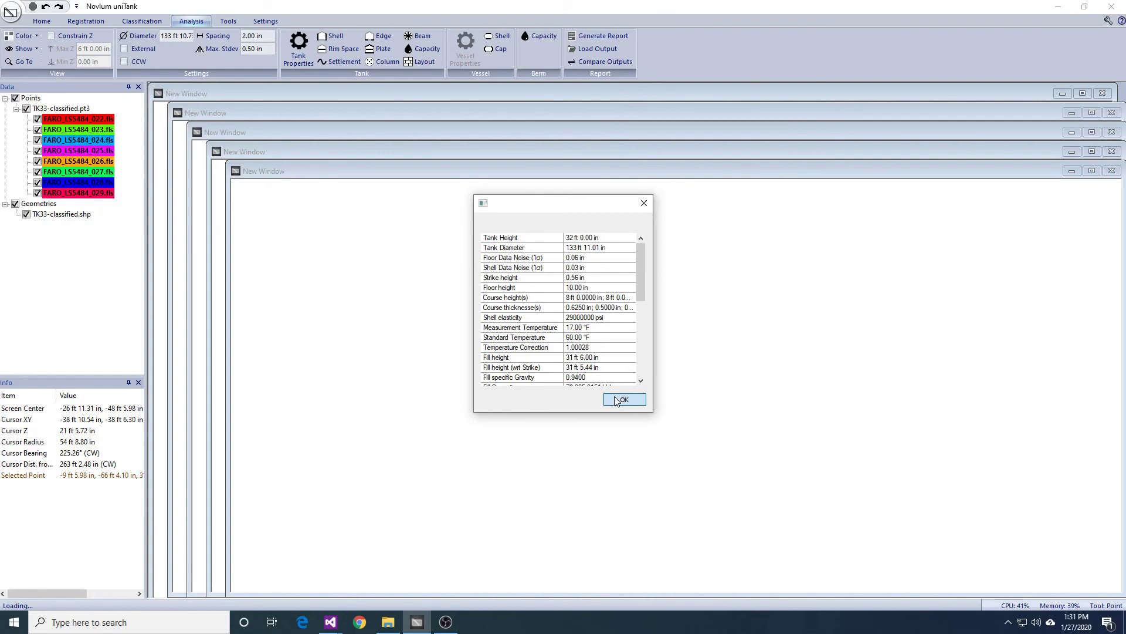
# Step: Dismiss the capacity results summary and close the four plot windows in front of the point cloud view
pyautogui.click(617, 401)
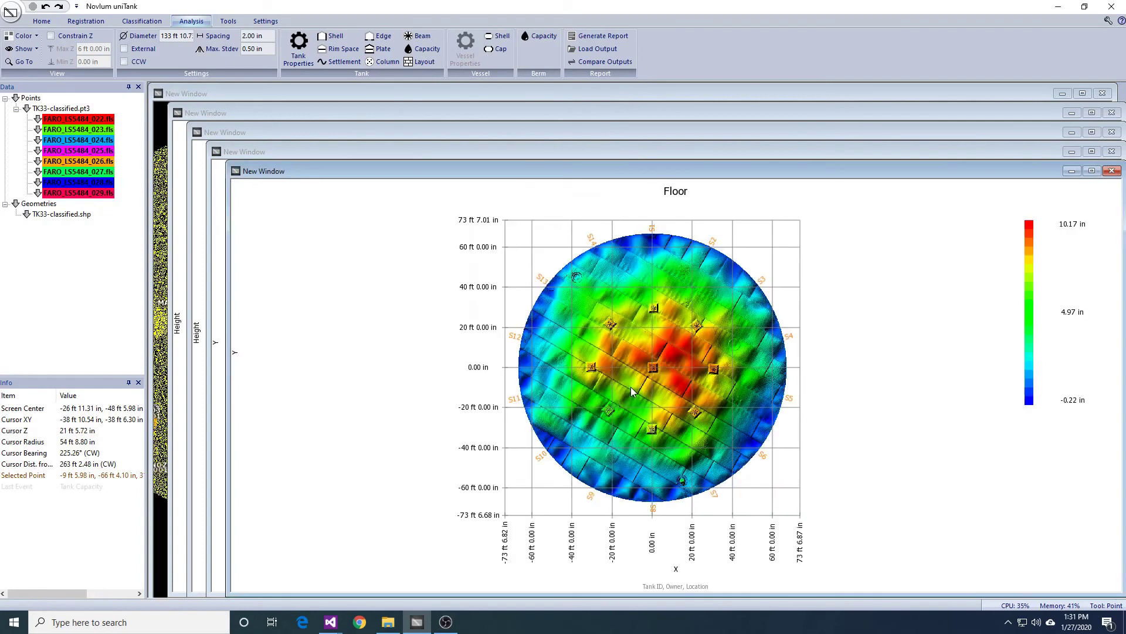
pyautogui.click(1112, 170)
pyautogui.click(1113, 151)
pyautogui.click(1113, 132)
pyautogui.click(1112, 113)
# Step: Examine the exported capacity images in File Explorer, from the radii plot at R1 20% through the Shell HD plot
pyautogui.click(388, 621)
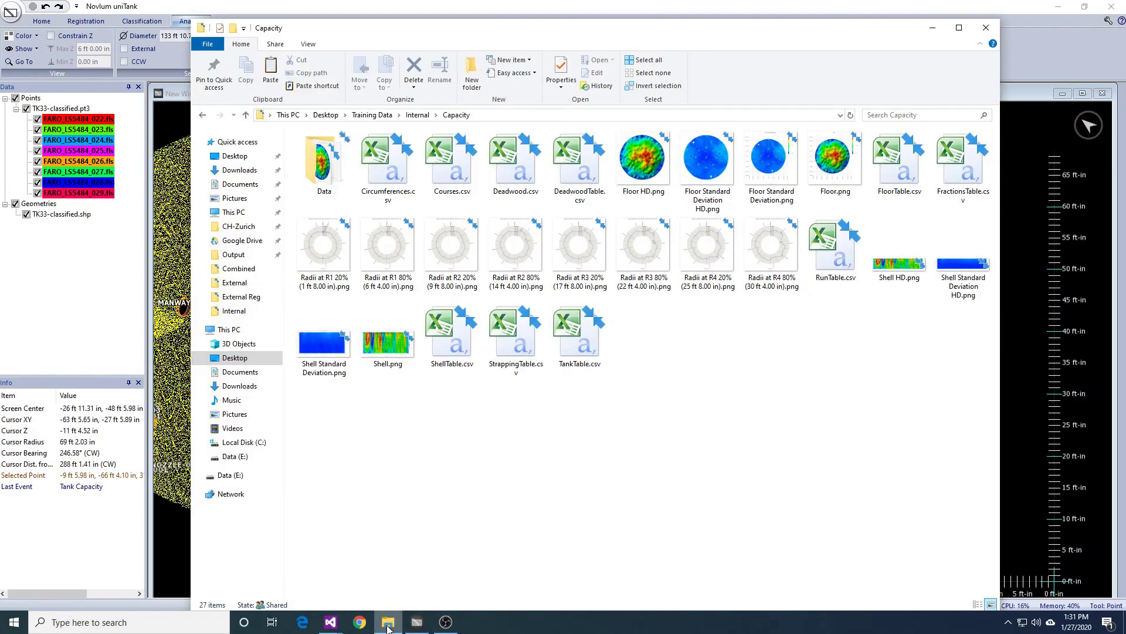
pyautogui.doubleClick(343, 267)
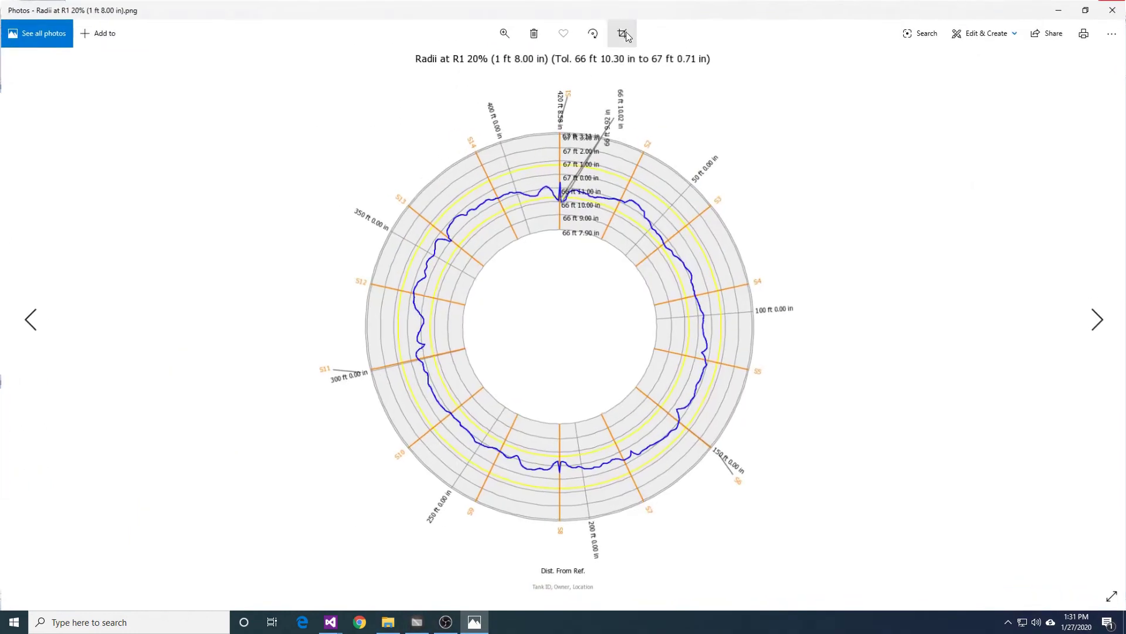
pyautogui.press('Right')
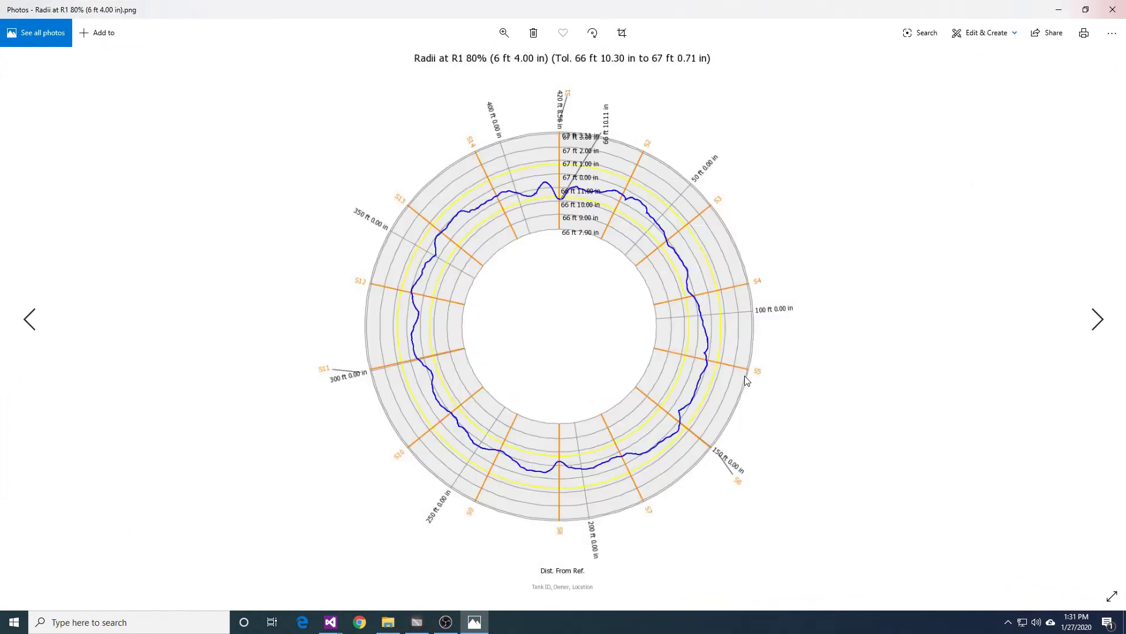
pyautogui.press('Right')
pyautogui.press('Right')
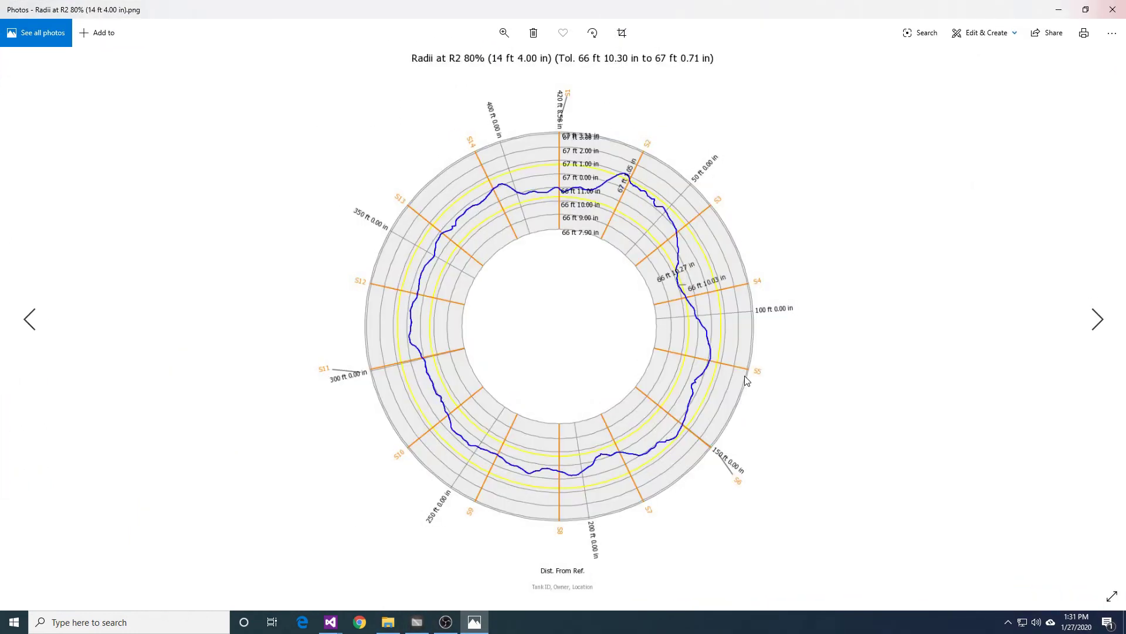
pyautogui.press('Right')
pyautogui.press('Right')
pyautogui.press('Right')
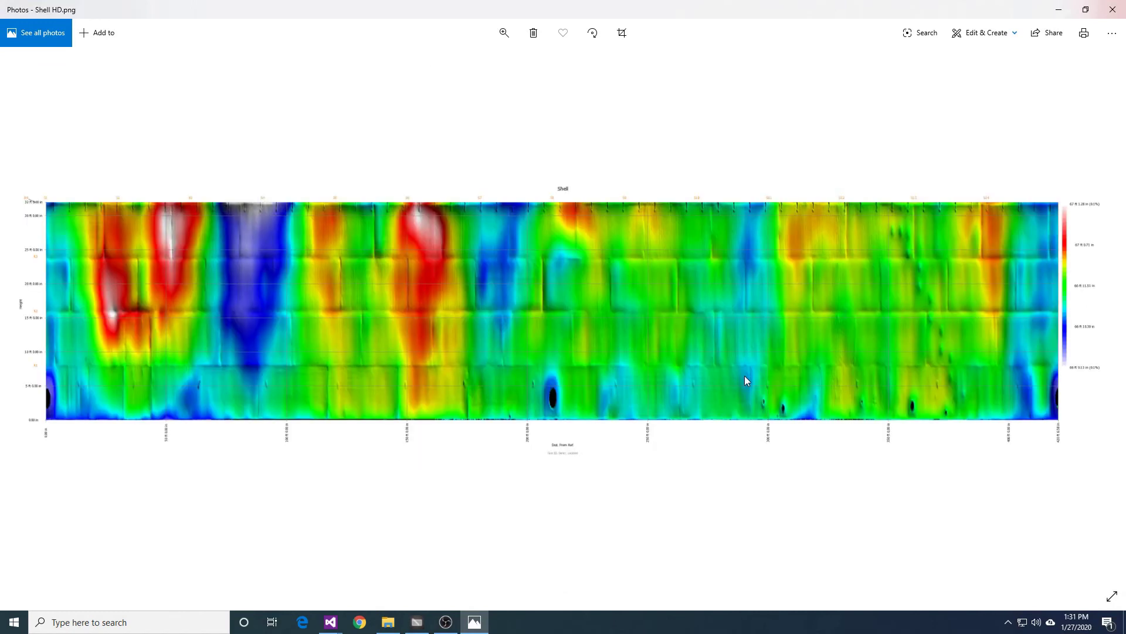
pyautogui.click(1113, 9)
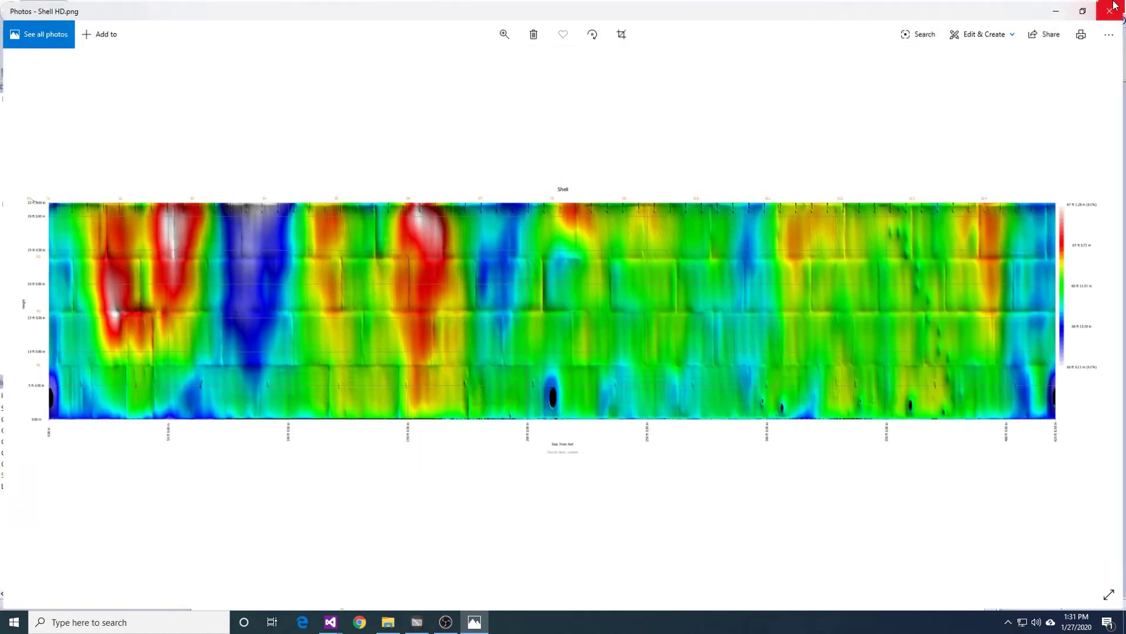
# Step: Return to uniTank and set up a Tank Capacity report, choosing the analysis outputs folder under Desktop\Training Data\Internal
pyautogui.click(1036, 187)
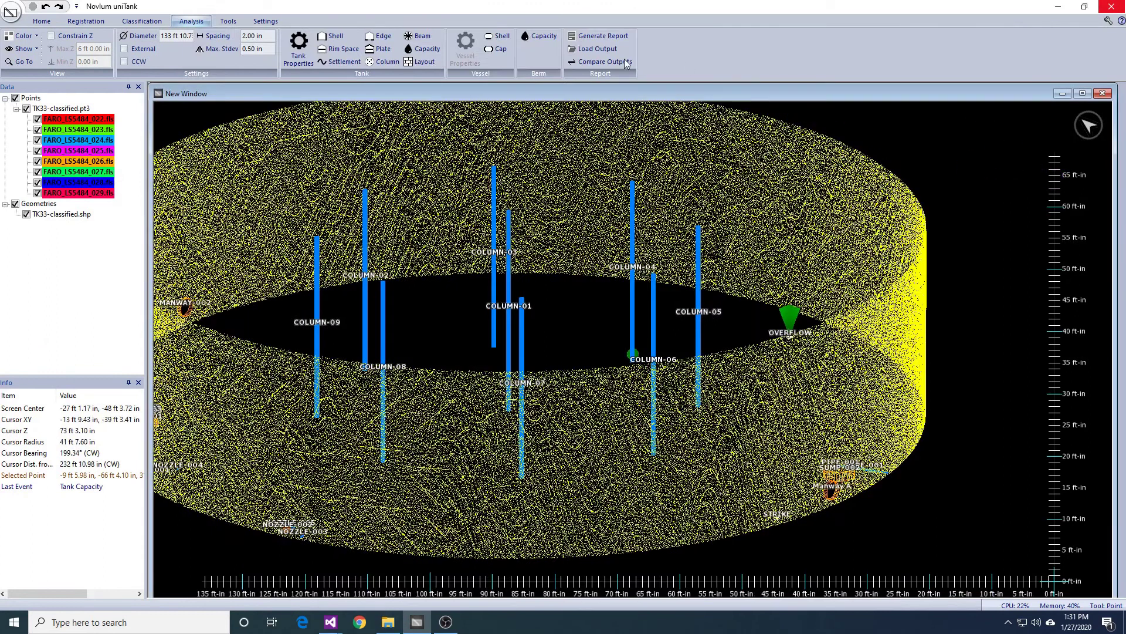
pyautogui.click(621, 38)
pyautogui.click(648, 277)
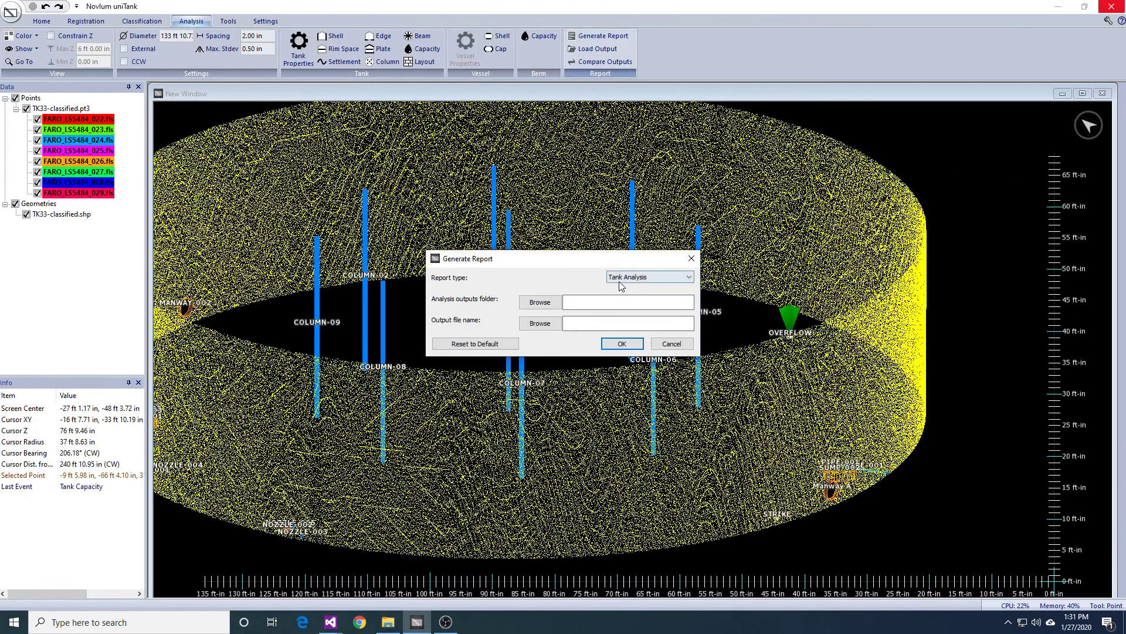
pyautogui.click(631, 287)
pyautogui.click(539, 302)
pyautogui.doubleClick(527, 277)
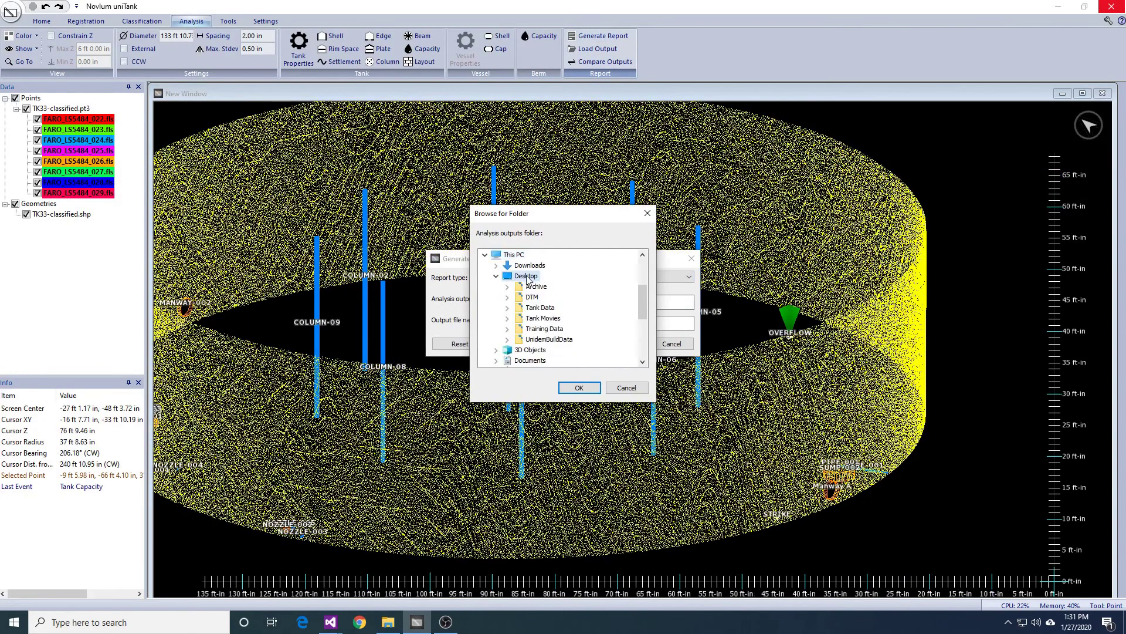
pyautogui.doubleClick(546, 330)
pyautogui.doubleClick(548, 350)
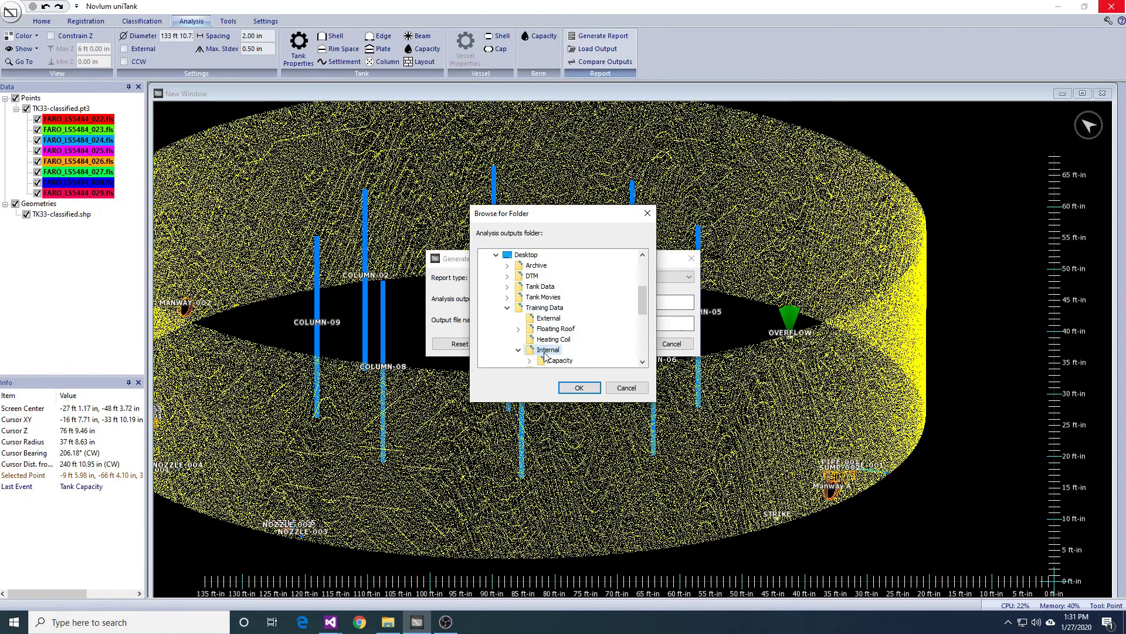
pyautogui.click(579, 388)
# Step: Name the report output file Capacity.docx in the Internal folder and generate the report
pyautogui.click(545, 323)
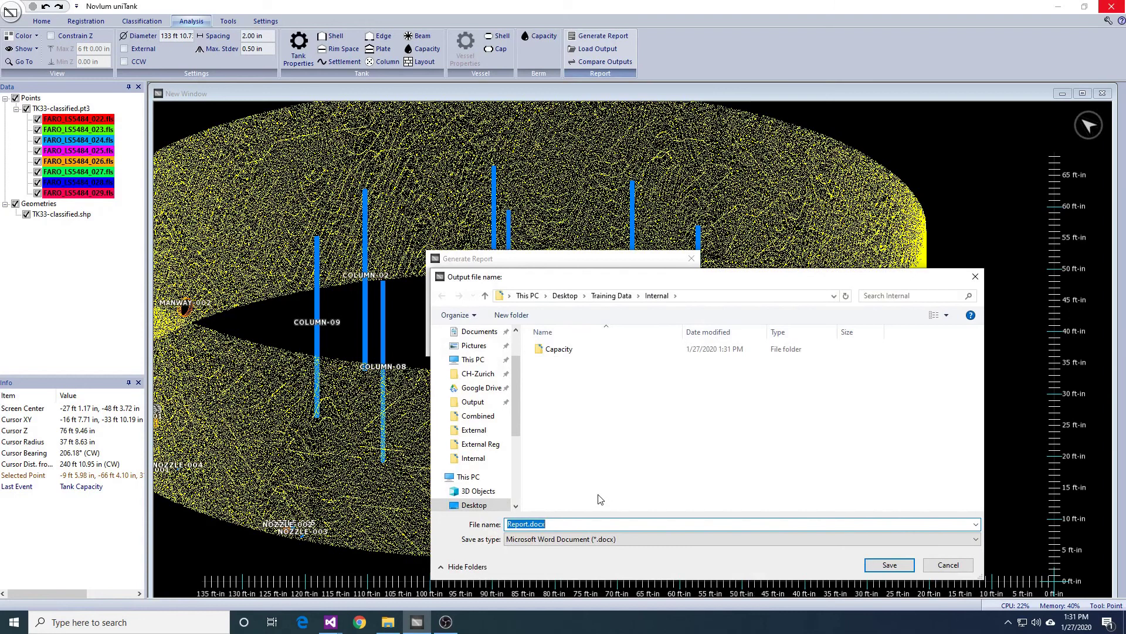
pyautogui.write('C')
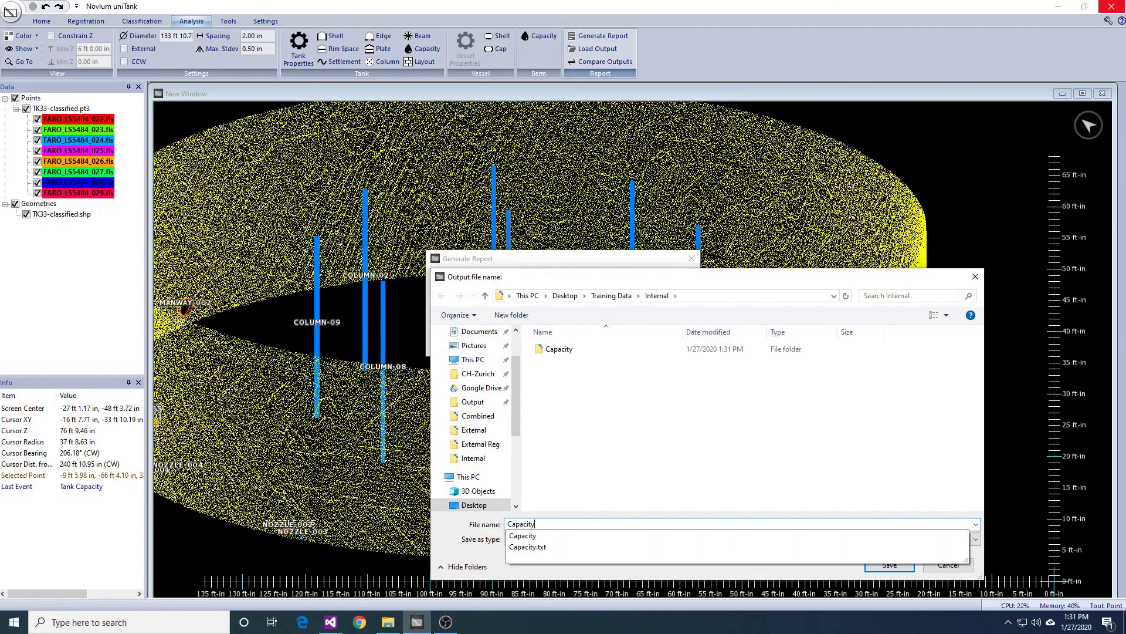
pyautogui.write('apacity.docx')
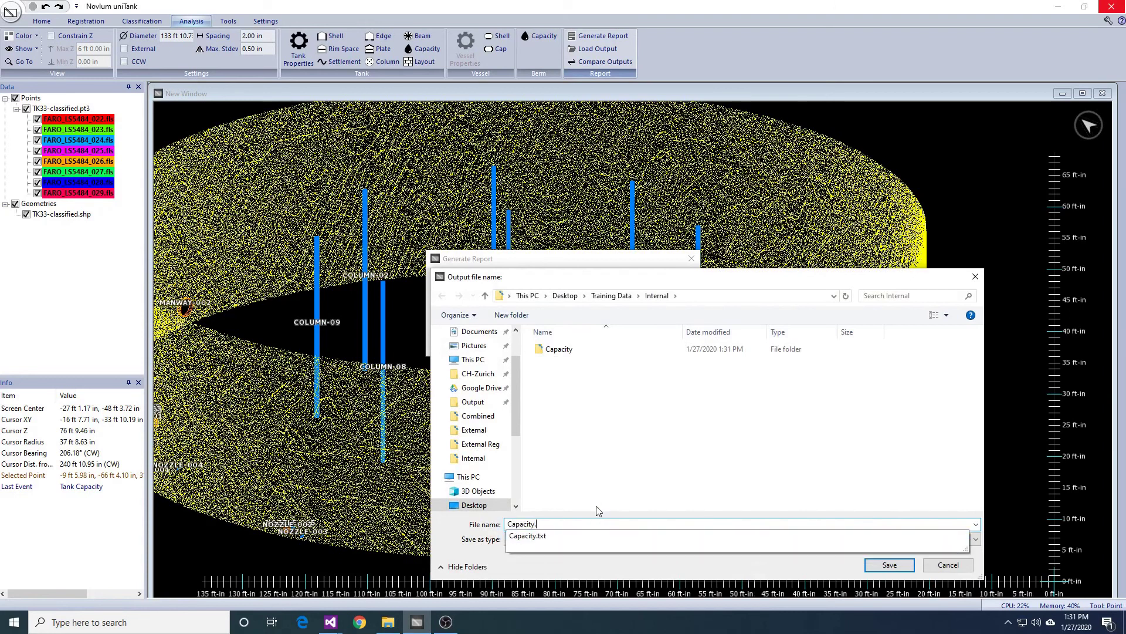
pyautogui.press('Return')
pyautogui.click(632, 344)
pyautogui.click(631, 339)
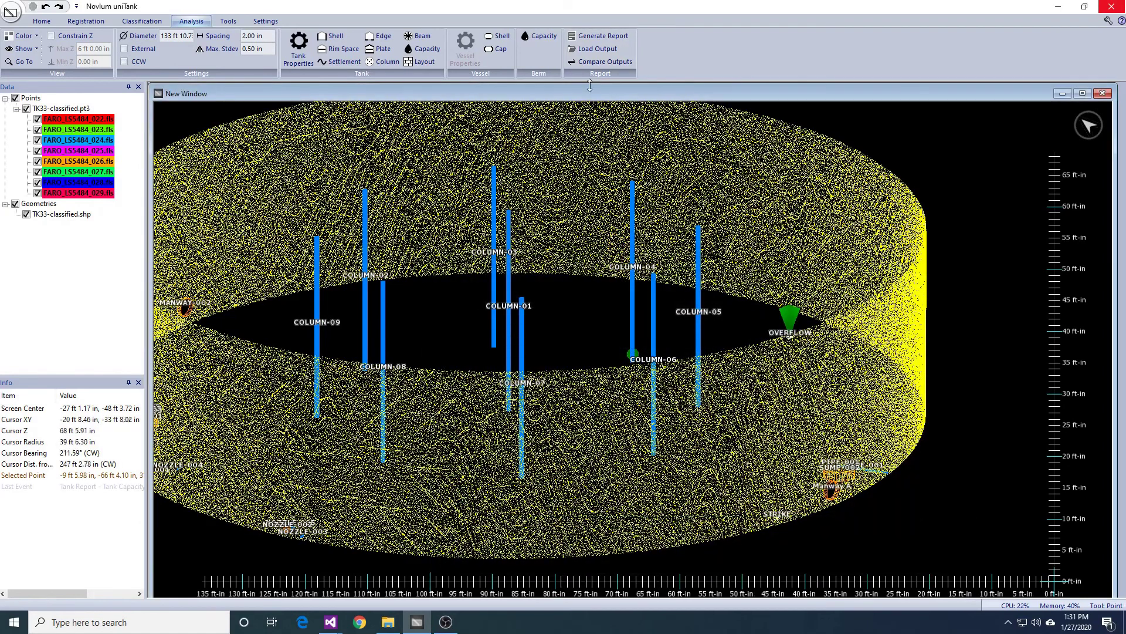
# Step: Generate a Tank Capacity - Innage Table report saved as Capacity - Innage.docx in the Internal folder
pyautogui.click(593, 39)
pyautogui.click(651, 276)
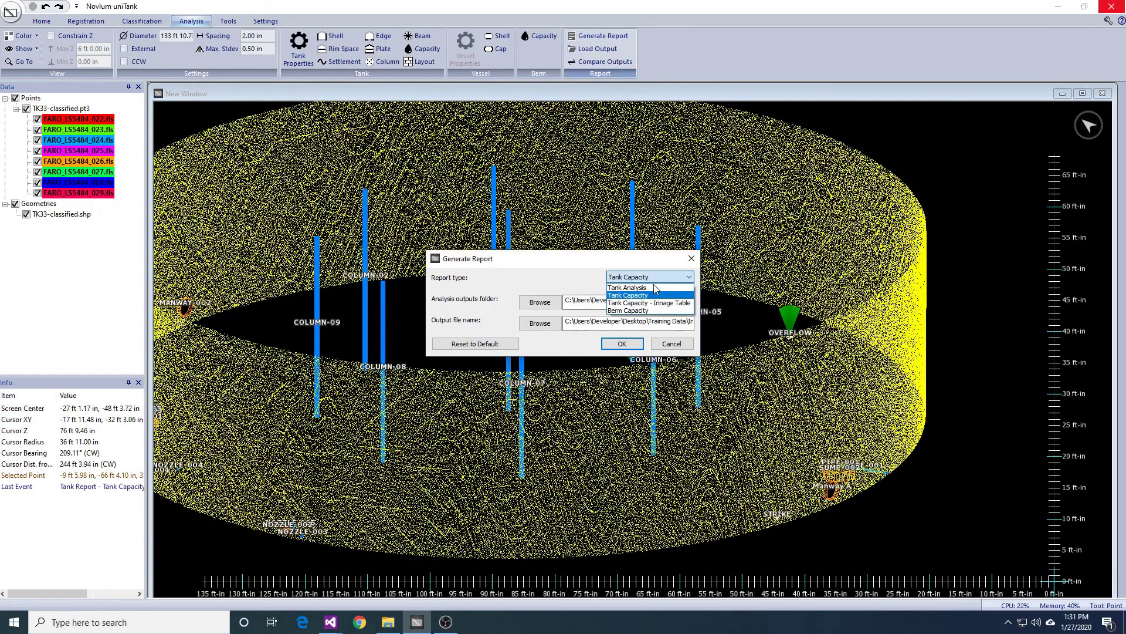
pyautogui.click(654, 308)
pyautogui.click(541, 323)
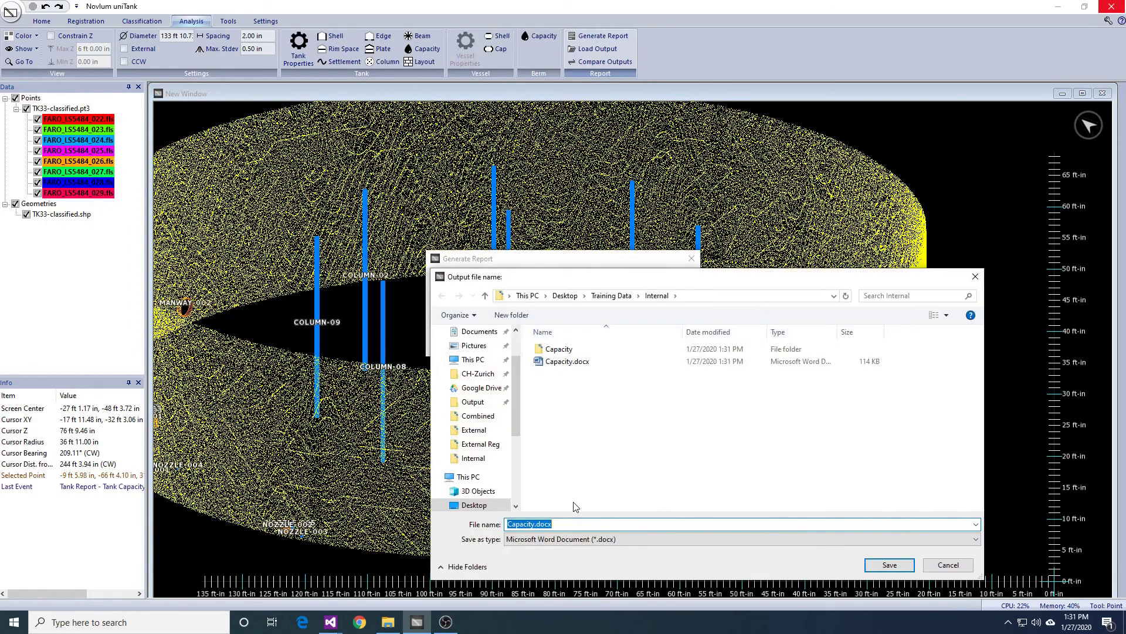
pyautogui.click(532, 525)
pyautogui.press('Return')
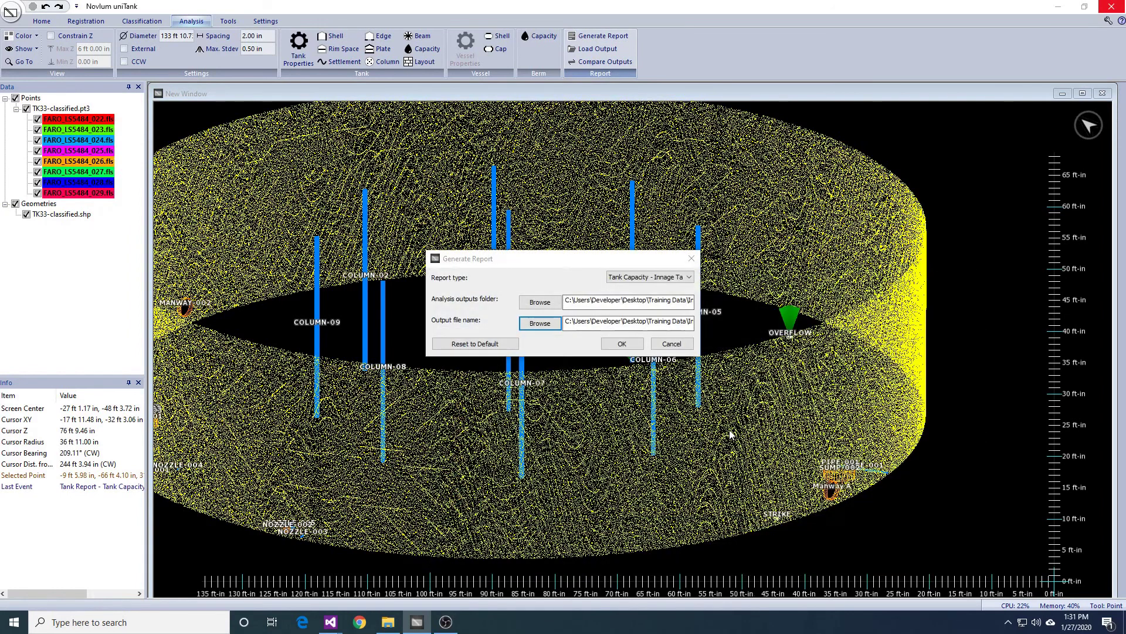
pyautogui.click(636, 347)
# Step: Switch to File Explorer and open the Capacity.docx report from the Training Data\Internal folder in Word
pyautogui.moveTo(391, 628)
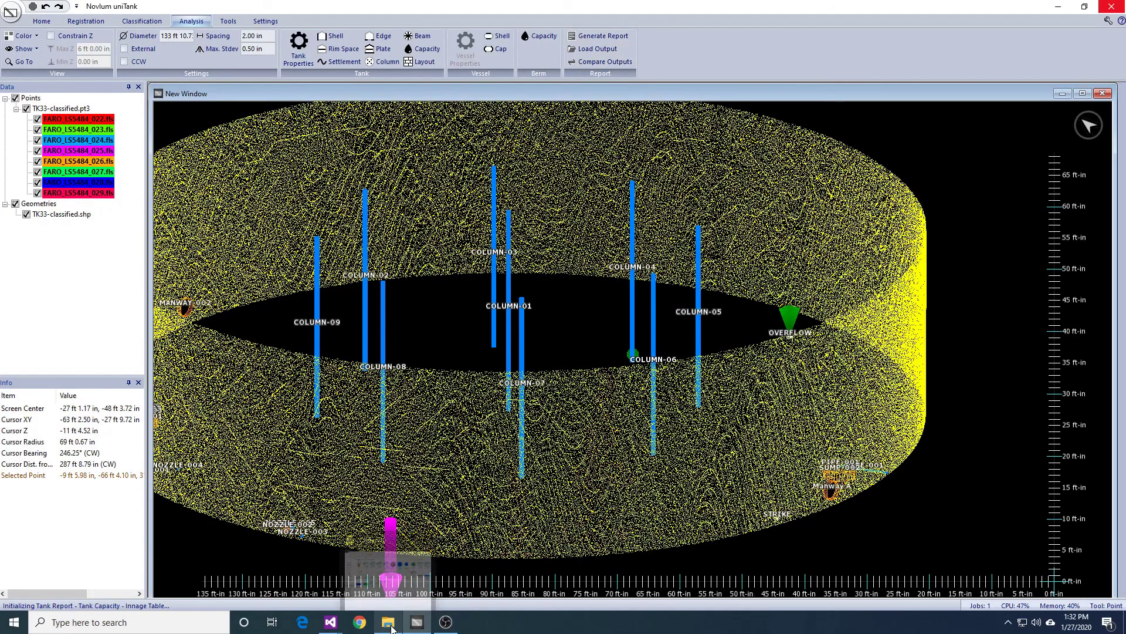
pyautogui.click(387, 563)
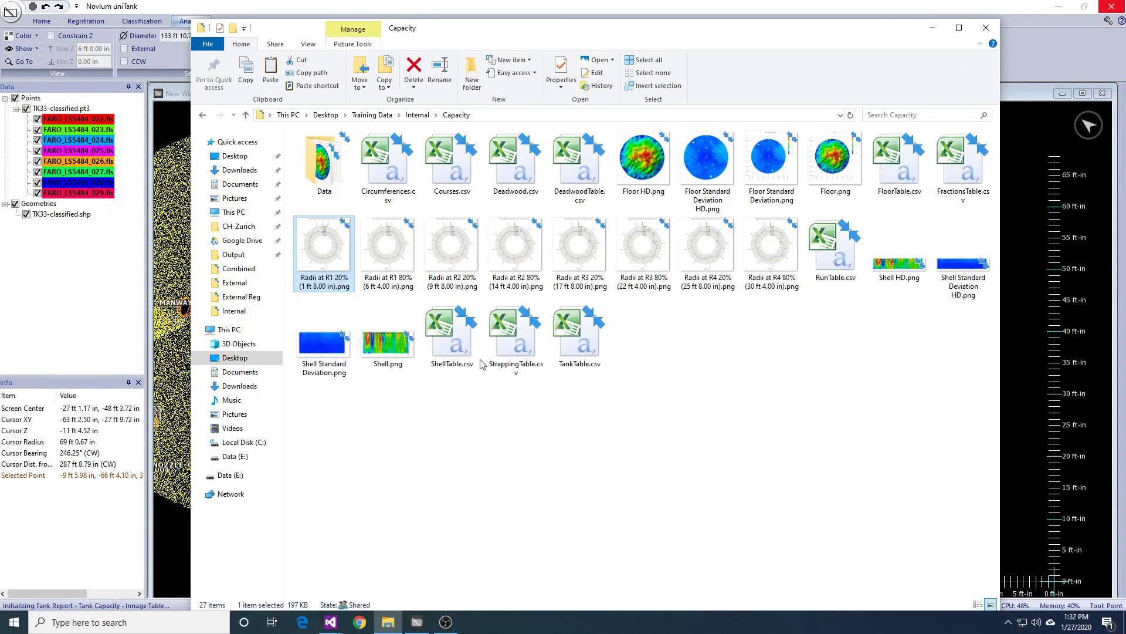
pyautogui.click(418, 115)
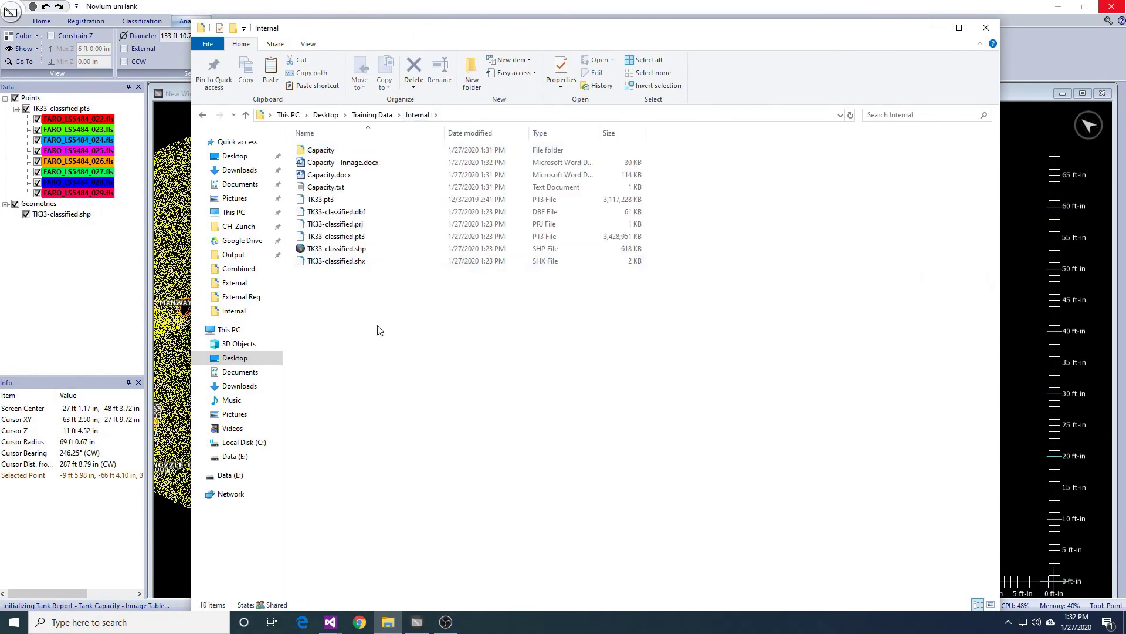
pyautogui.doubleClick(364, 176)
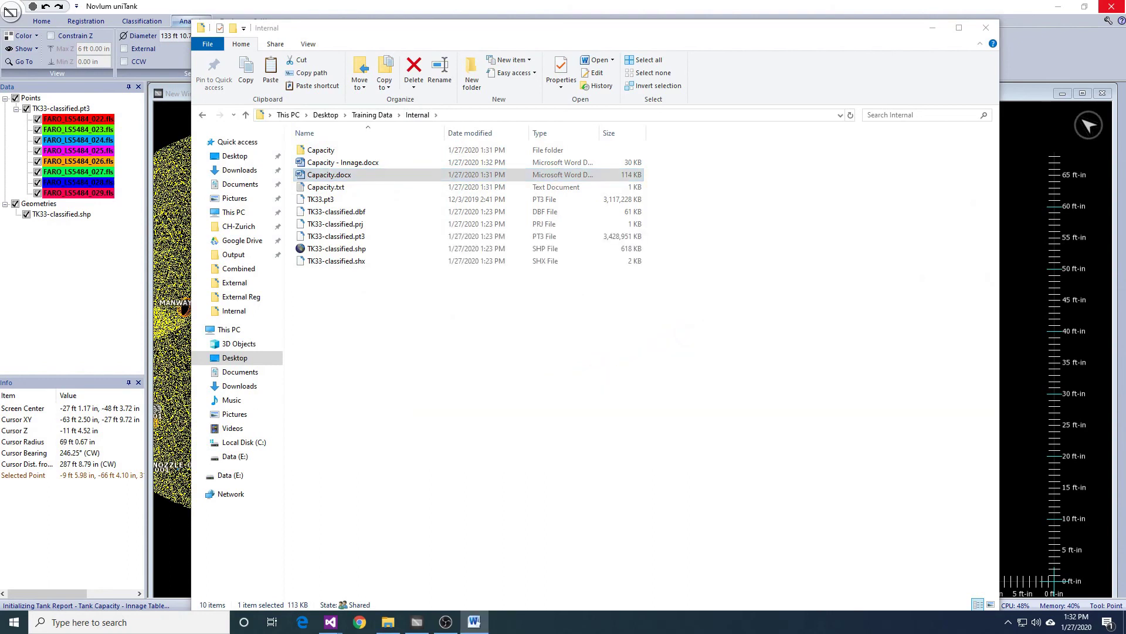
# Step: Delete the External analysis and Floating Roof rows, including their indented sub-rows, from the Tank specifics table
pyautogui.scroll(-20, 1001, 450)
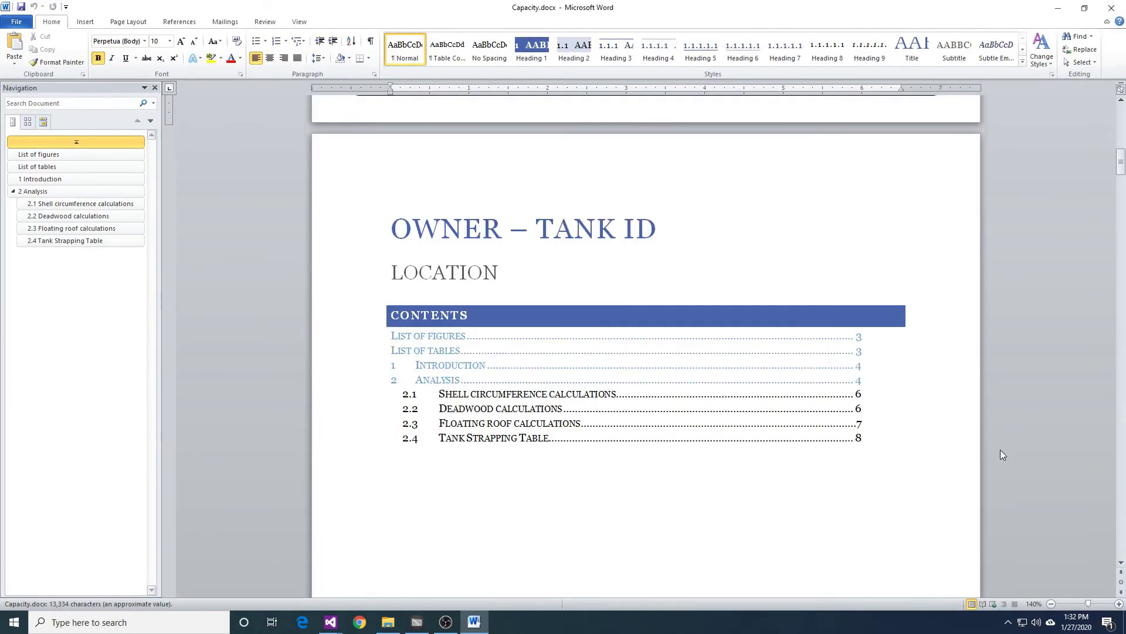
pyautogui.scroll(-15, 1001, 448)
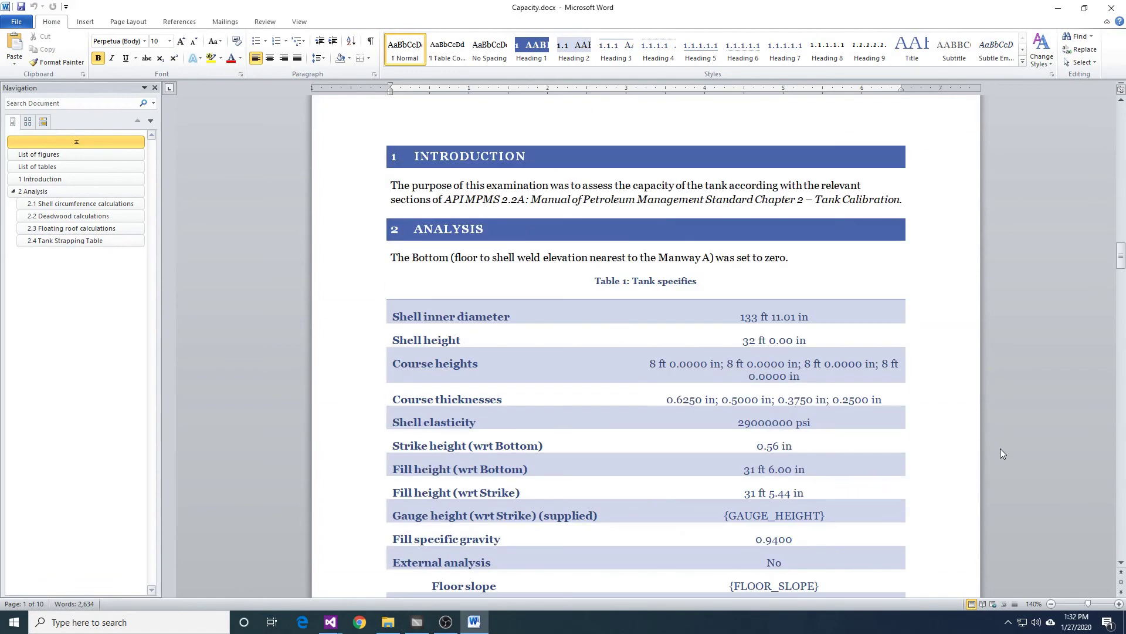
pyautogui.scroll(-10, 1001, 453)
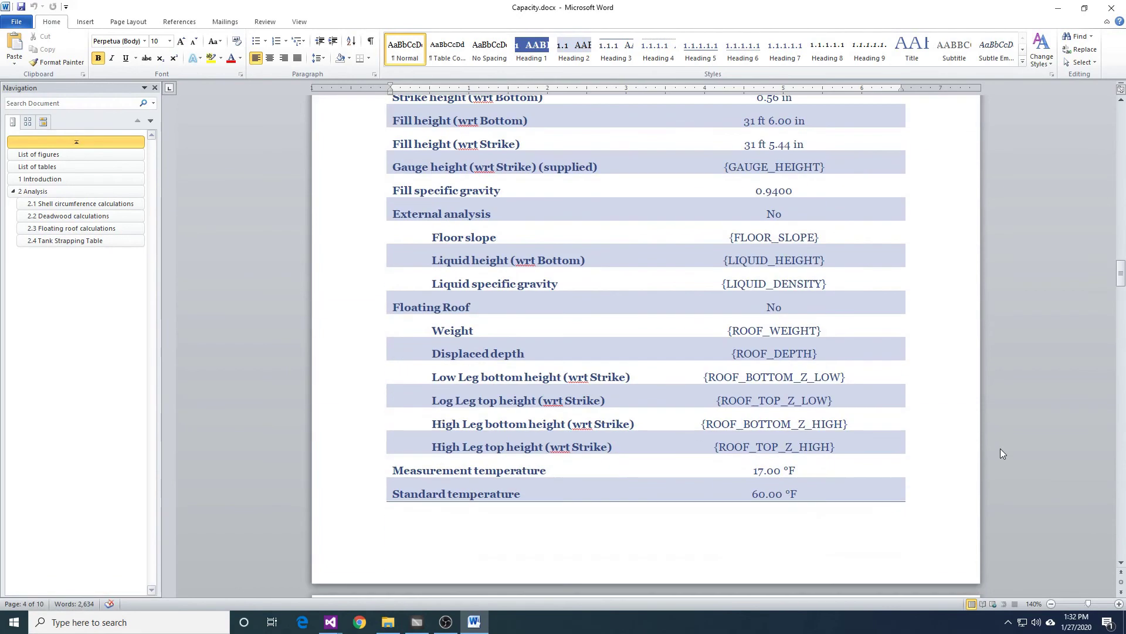
pyautogui.moveTo(393, 212); pyautogui.dragTo(872, 282)
pyautogui.press('BackSpace')
pyautogui.press('Return')
pyautogui.moveTo(510, 212); pyautogui.dragTo(786, 351)
pyautogui.press('BackSpace')
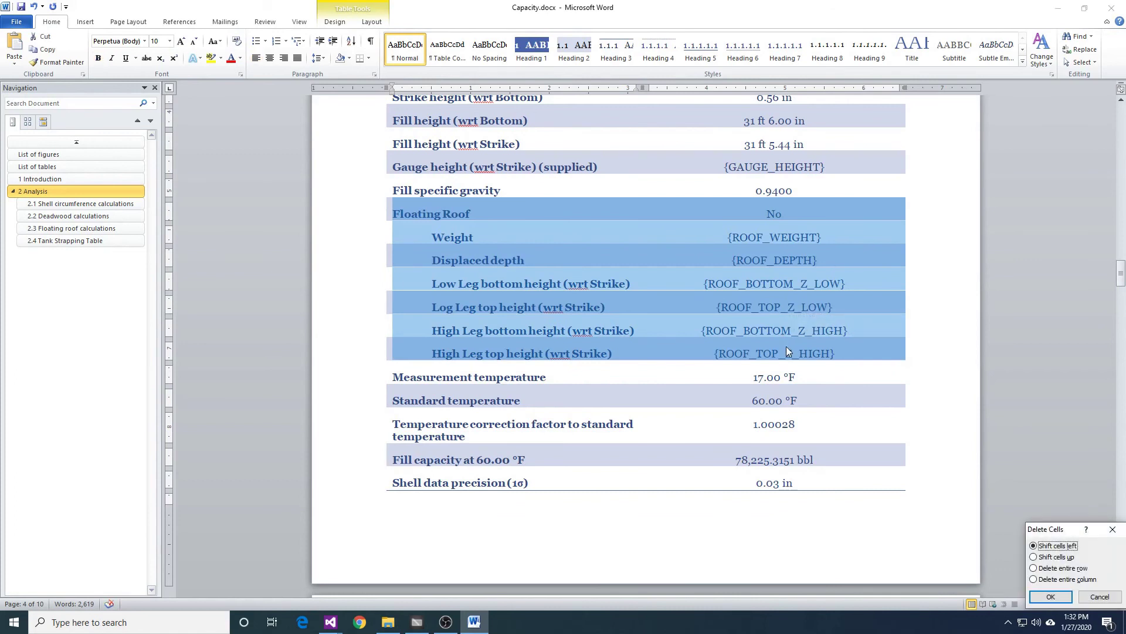
pyautogui.press('Return')
# Step: Delete the Floating roof calculations section that precedes the Tank Strapping Table section
pyautogui.scroll(-10, 499, 457)
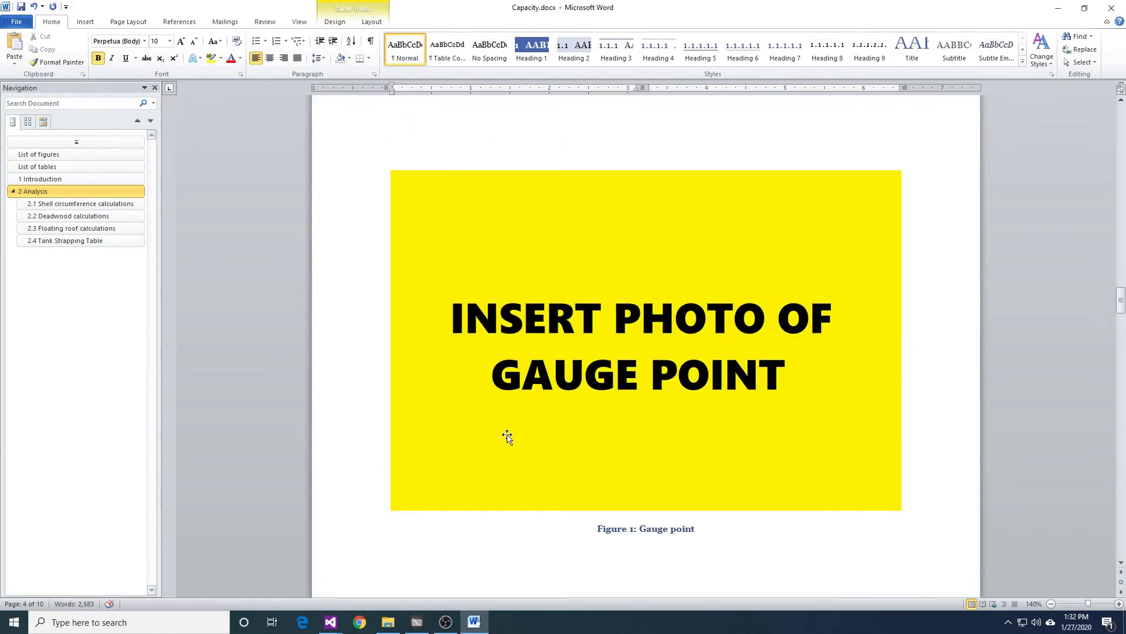
pyautogui.scroll(-15, 506, 426)
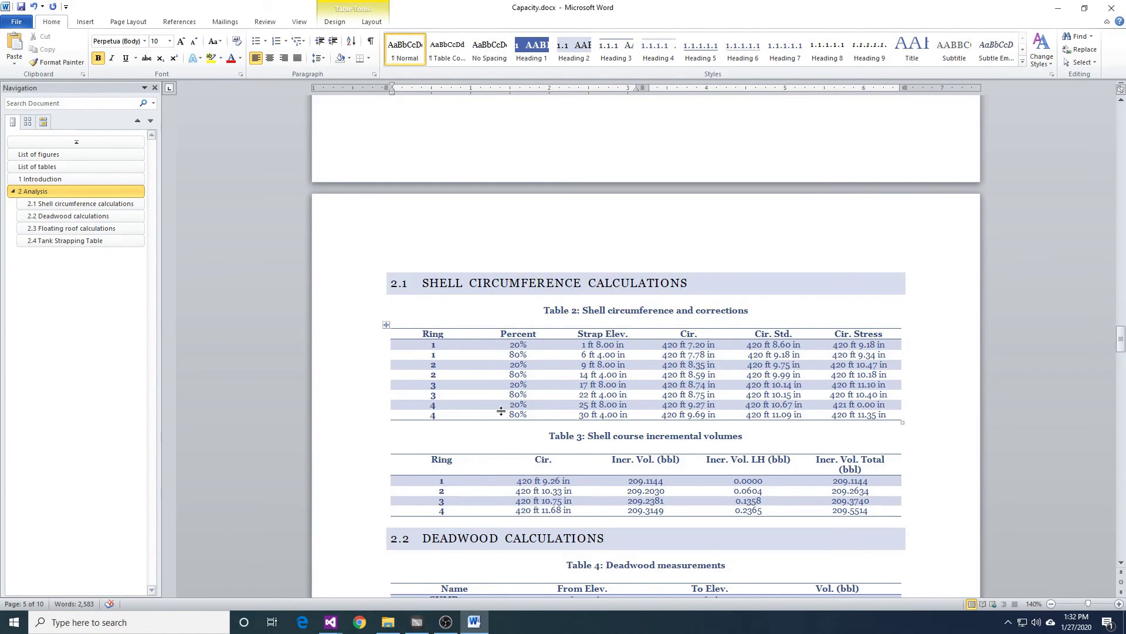
pyautogui.scroll(-1, 502, 411)
pyautogui.scroll(-10, 502, 411)
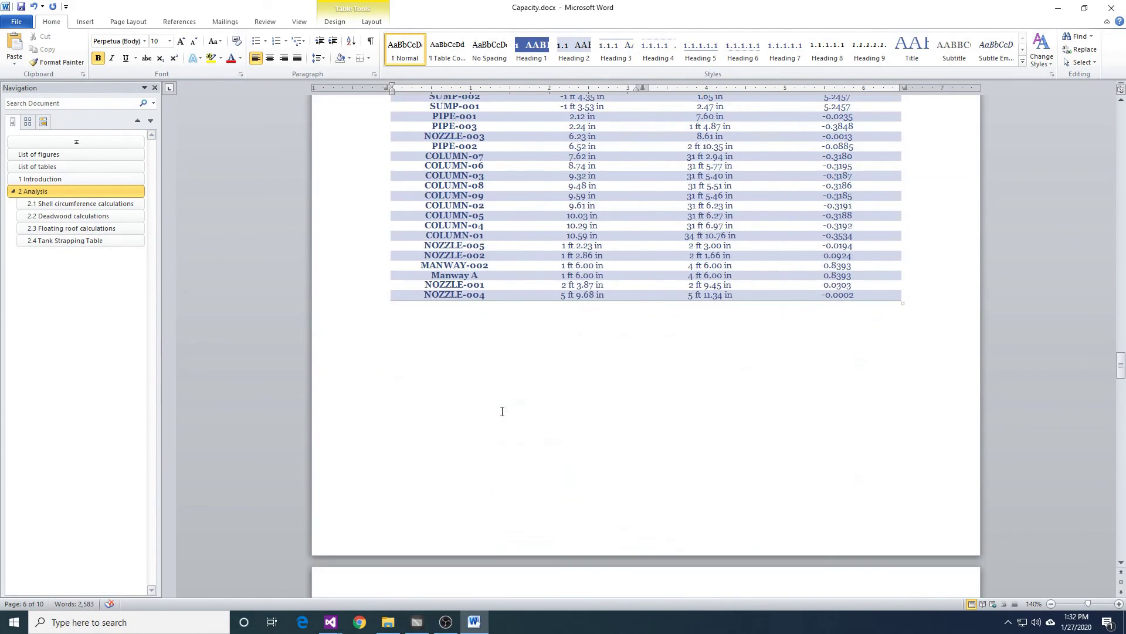
pyautogui.moveTo(421, 191); pyautogui.dragTo(530, 546)
pyautogui.press('Delete')
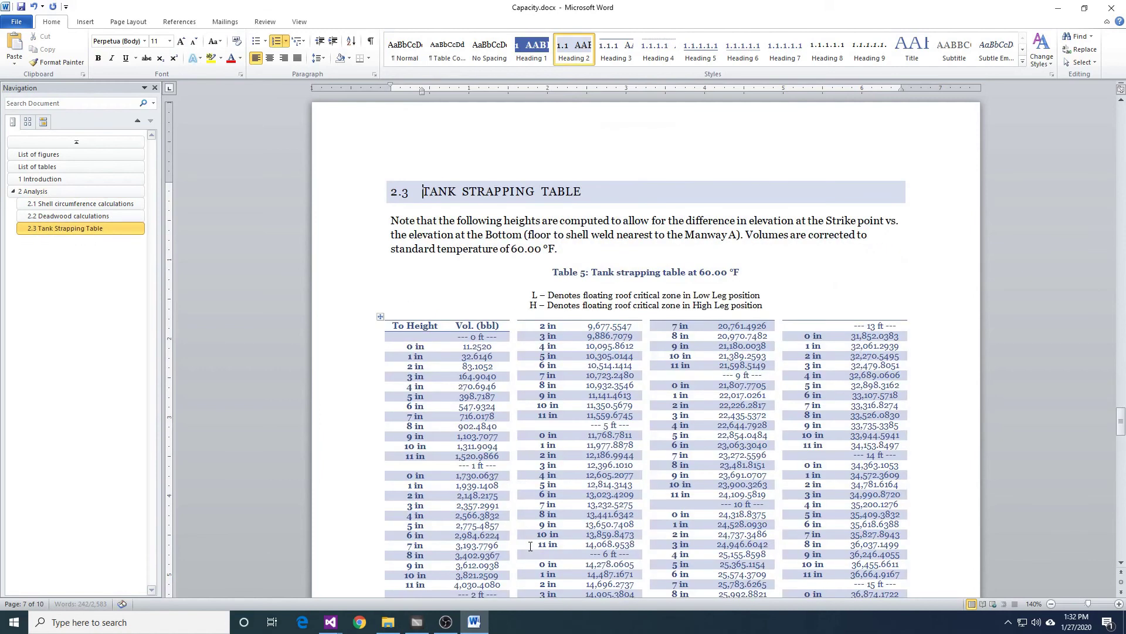
# Step: Delete the Low Leg critical zone line below the average fractional increments table and close the Capacity report
pyautogui.scroll(-3, 597, 409)
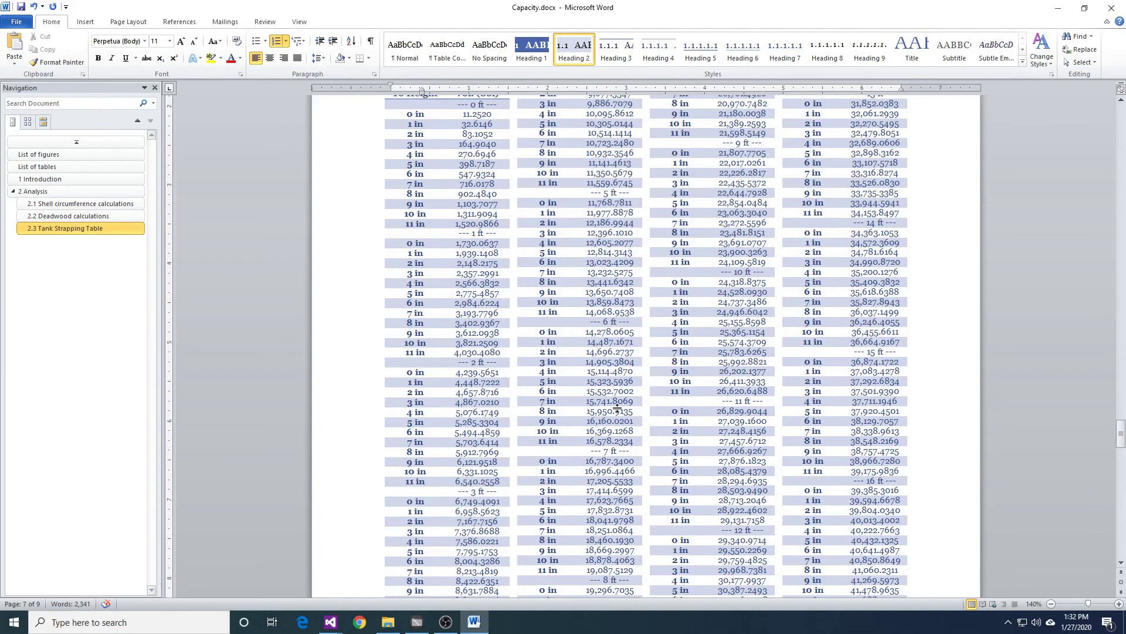
pyautogui.scroll(-15, 617, 409)
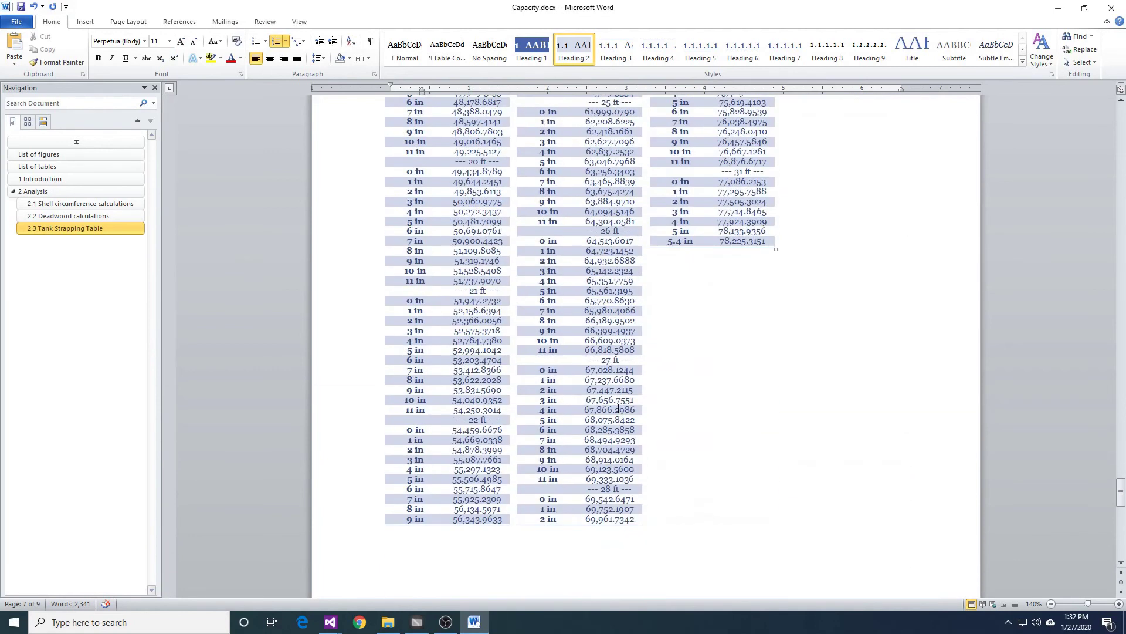
pyautogui.scroll(-8, 618, 409)
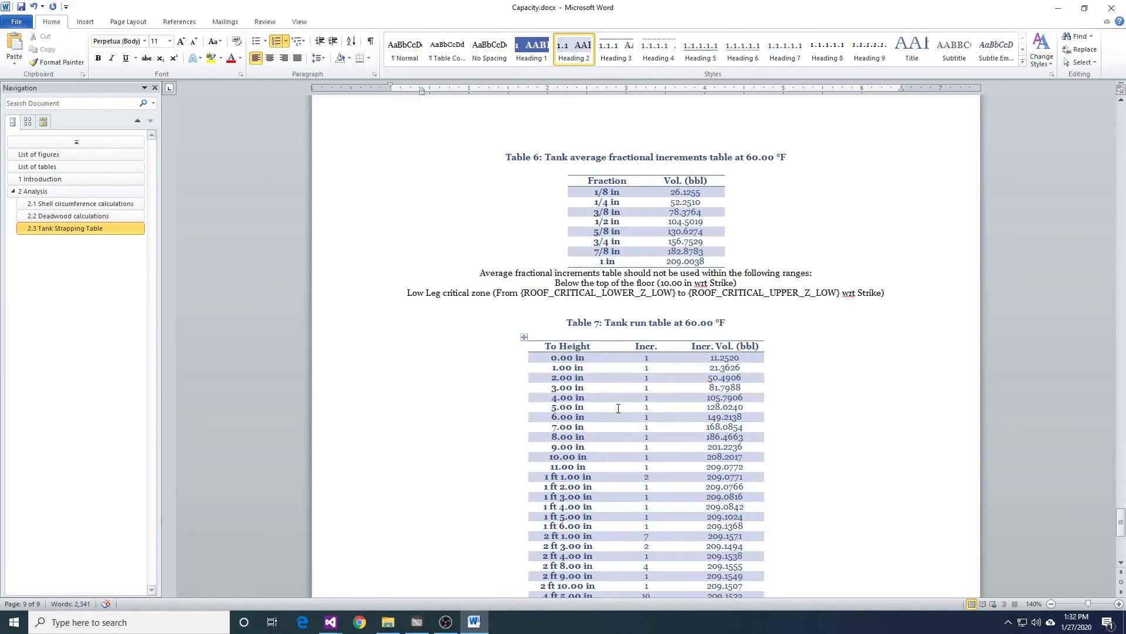
pyautogui.moveTo(887, 313); pyautogui.dragTo(387, 293)
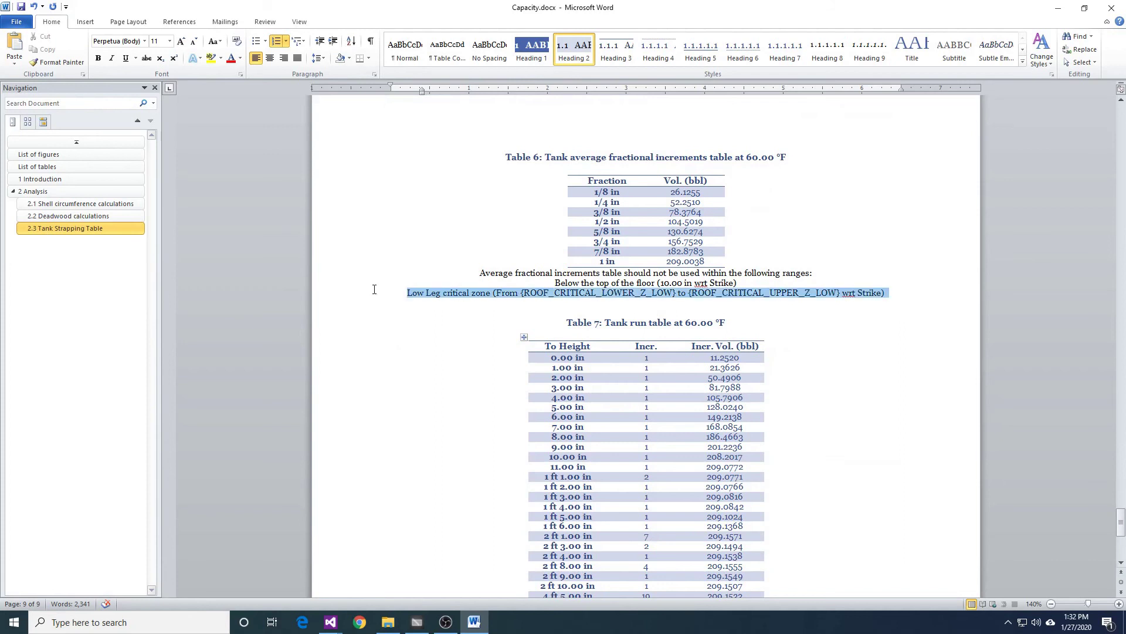
pyautogui.press('Delete')
pyautogui.press('Delete')
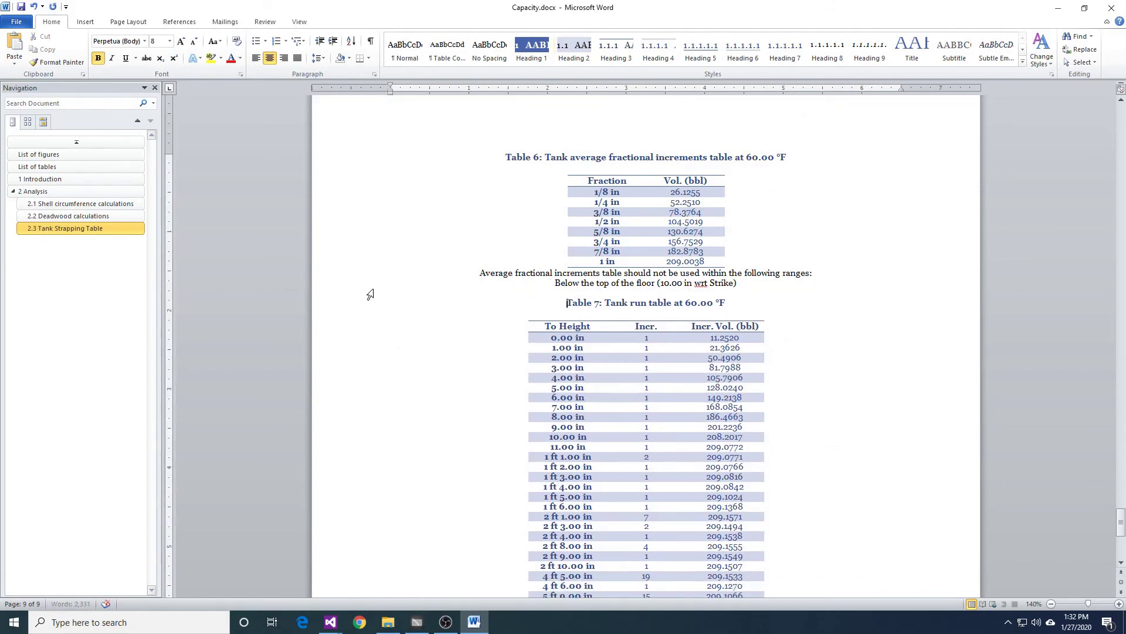
pyautogui.scroll(-8, 595, 390)
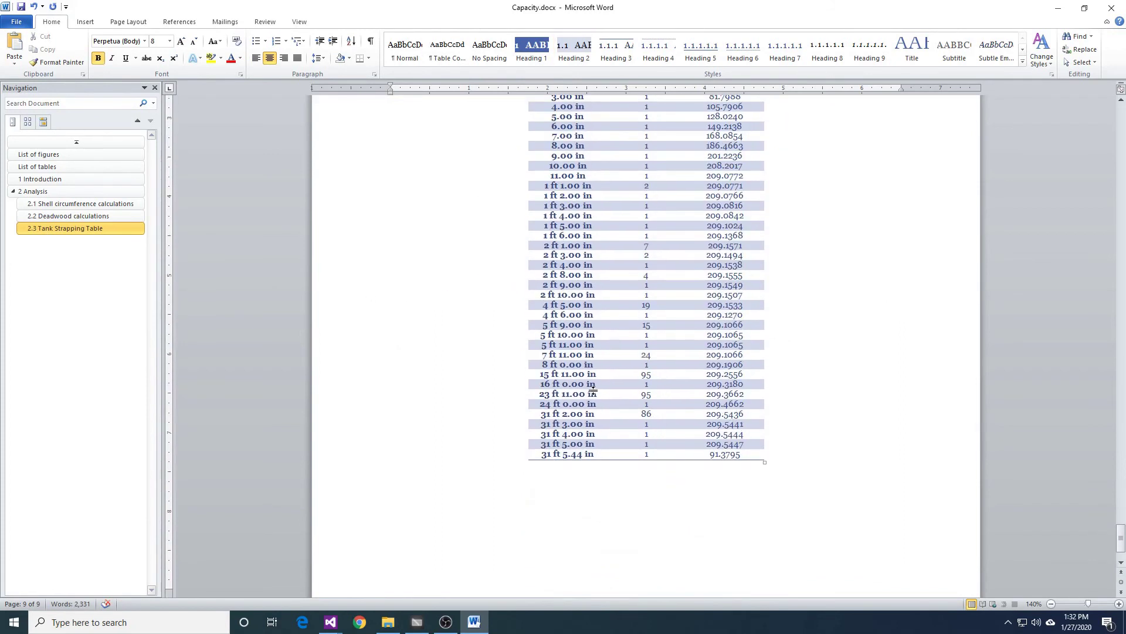
pyautogui.click(1102, 13)
pyautogui.click(517, 325)
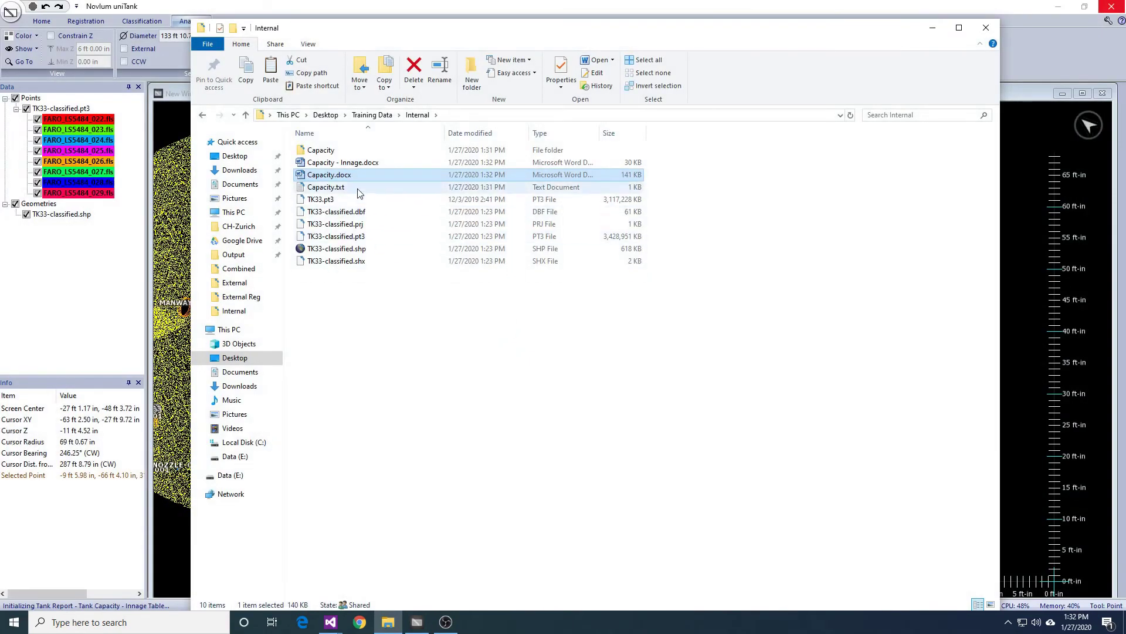
# Step: Open the Capacity - Innage.docx report and review its innage table, fraction table and notes
pyautogui.doubleClick(354, 163)
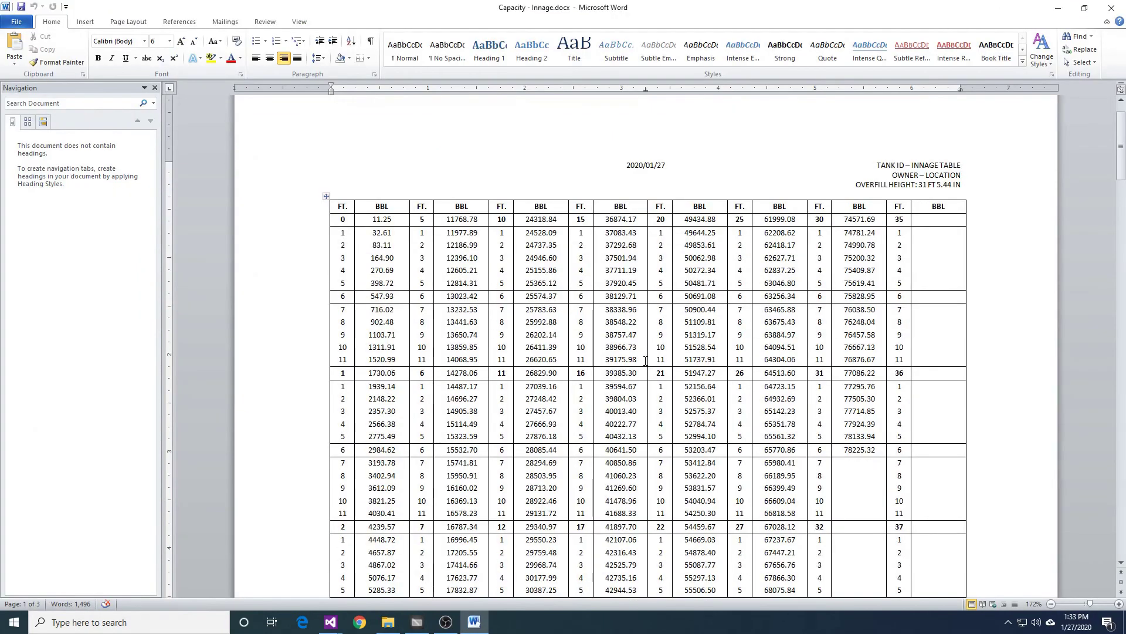
pyautogui.scroll(-20, 645, 361)
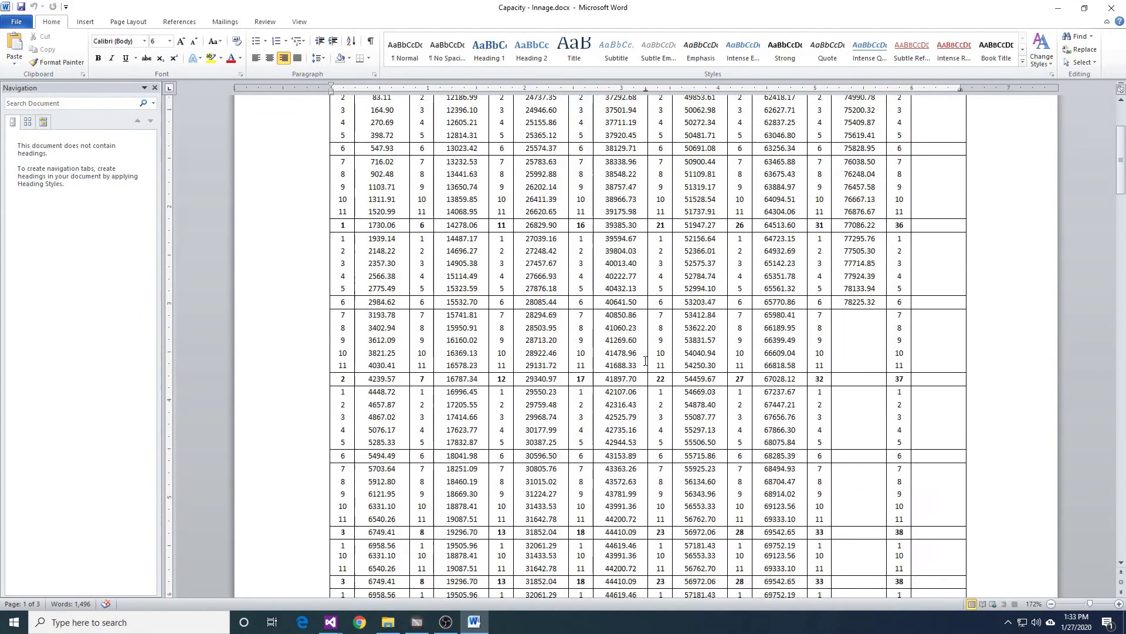
pyautogui.scroll(-3, 645, 360)
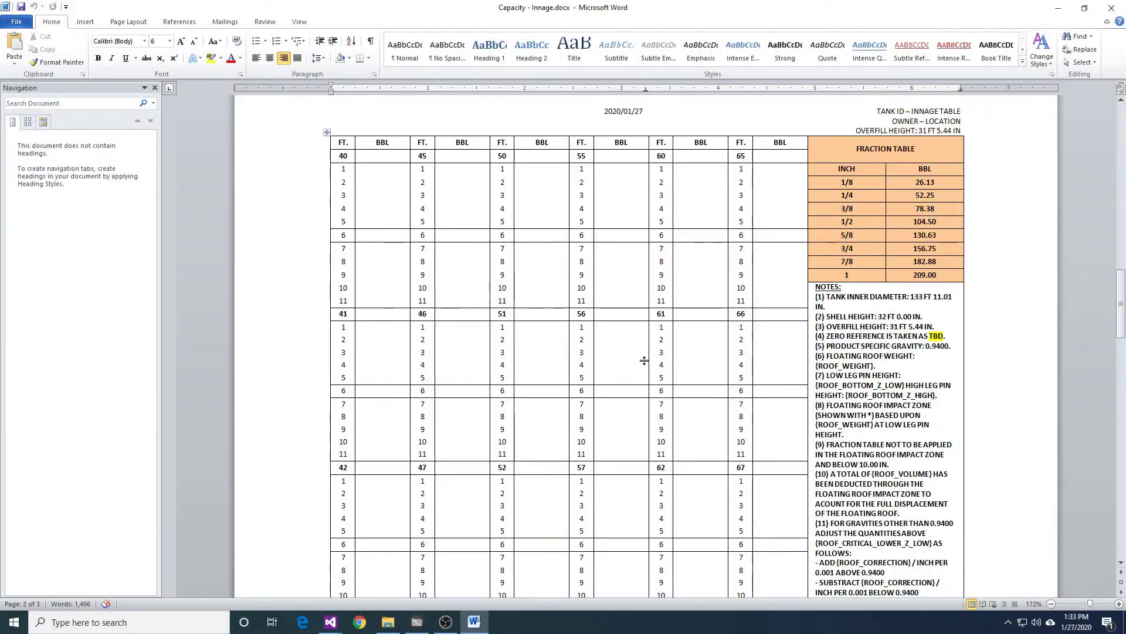
pyautogui.scroll(-18, 644, 360)
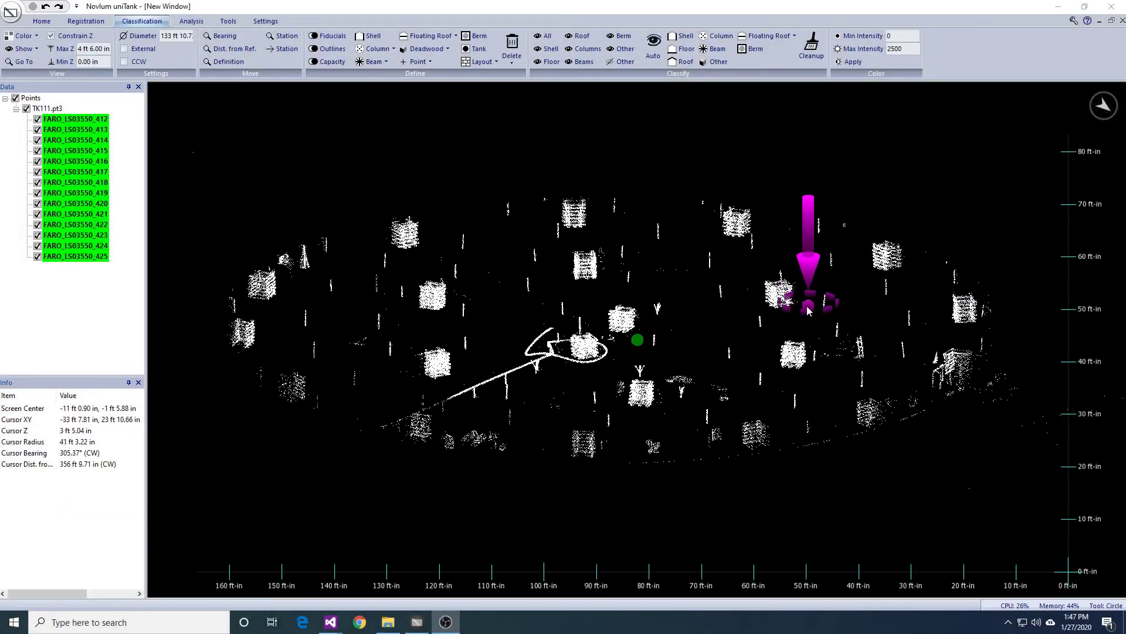
# Step: Auto-detect the appurtenances in the TK111 scan with a maximum Z of 4 ft 6.00 in and a minimum Z of 0.00 in
pyautogui.moveTo(779, 308); pyautogui.dragTo(704, 313, button='middle')
pyautogui.click(411, 36)
pyautogui.click(434, 50)
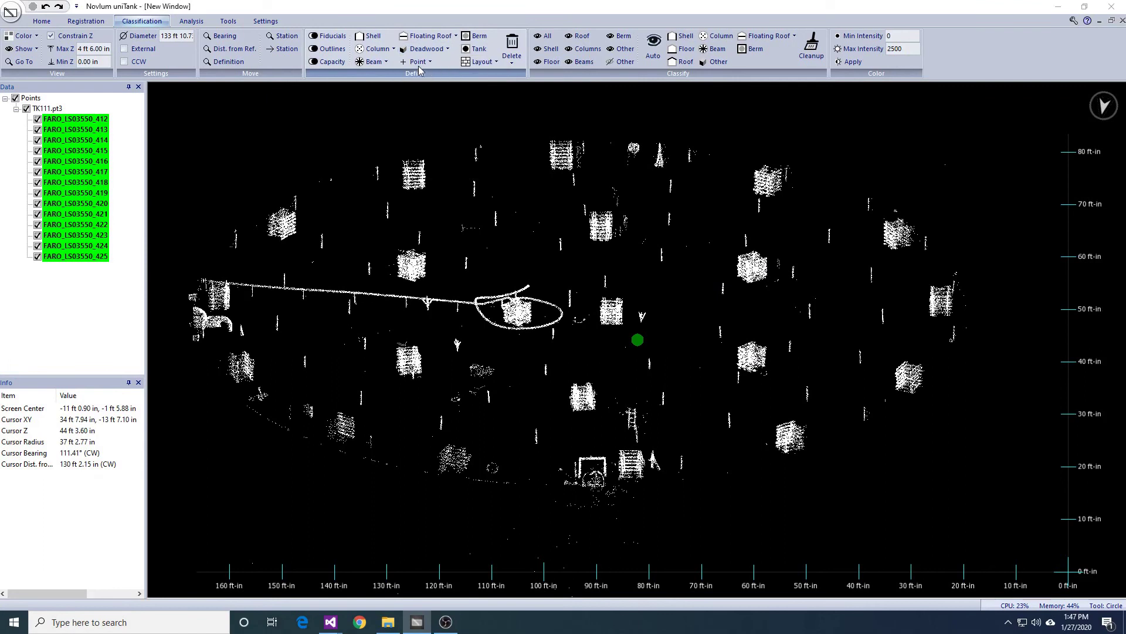
pyautogui.click(622, 344)
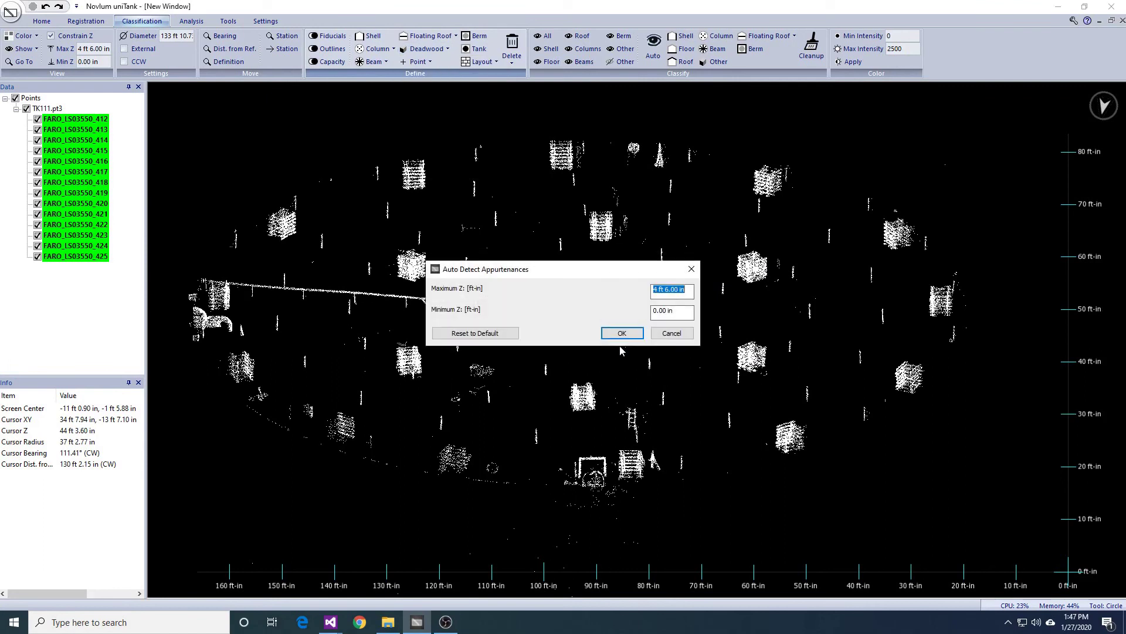
pyautogui.click(623, 333)
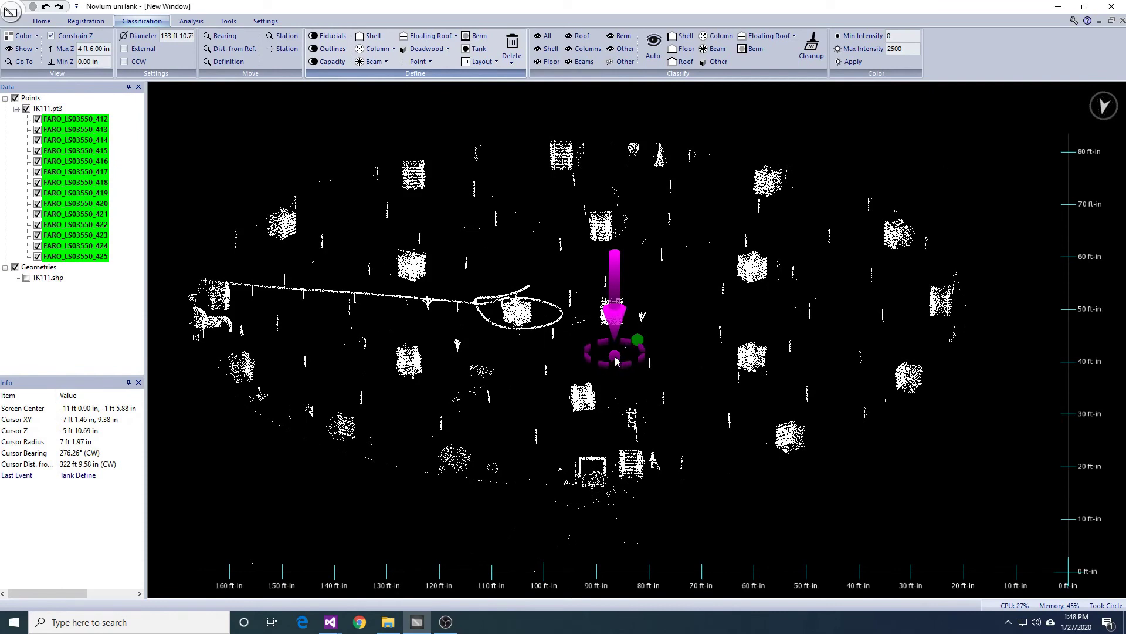
# Step: Show the TK111.shp geometries and delete the cluttered PIPE-003 and PIPE-005 deadwood inside a circle about 5 ft 2 in in diameter
pyautogui.click(27, 278)
pyautogui.moveTo(522, 373); pyautogui.dragTo(598, 509, button='middle')
pyautogui.scroll(5, 889, 484)
pyautogui.moveTo(888, 484); pyautogui.dragTo(727, 284, button='middle')
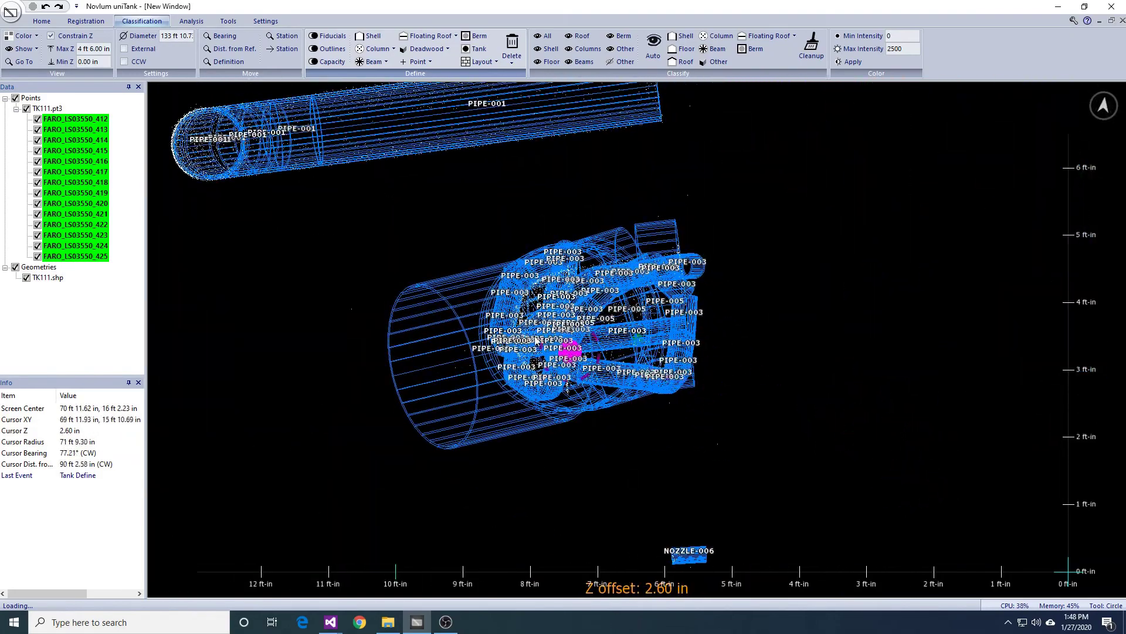
pyautogui.click(729, 403)
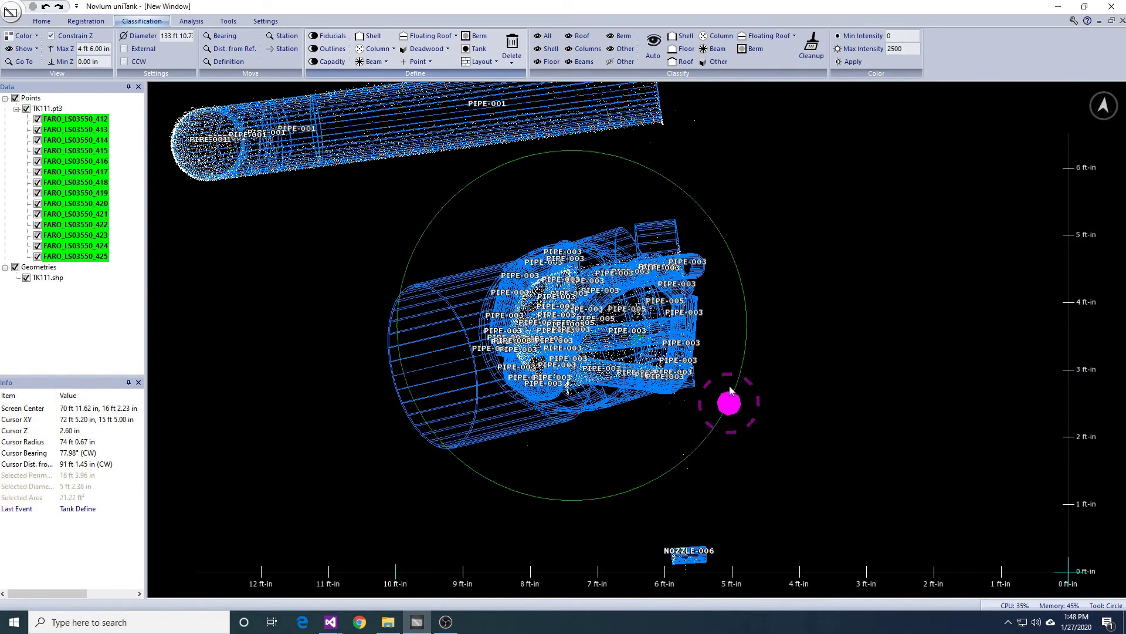
pyautogui.click(512, 57)
pyautogui.click(531, 79)
pyautogui.click(622, 333)
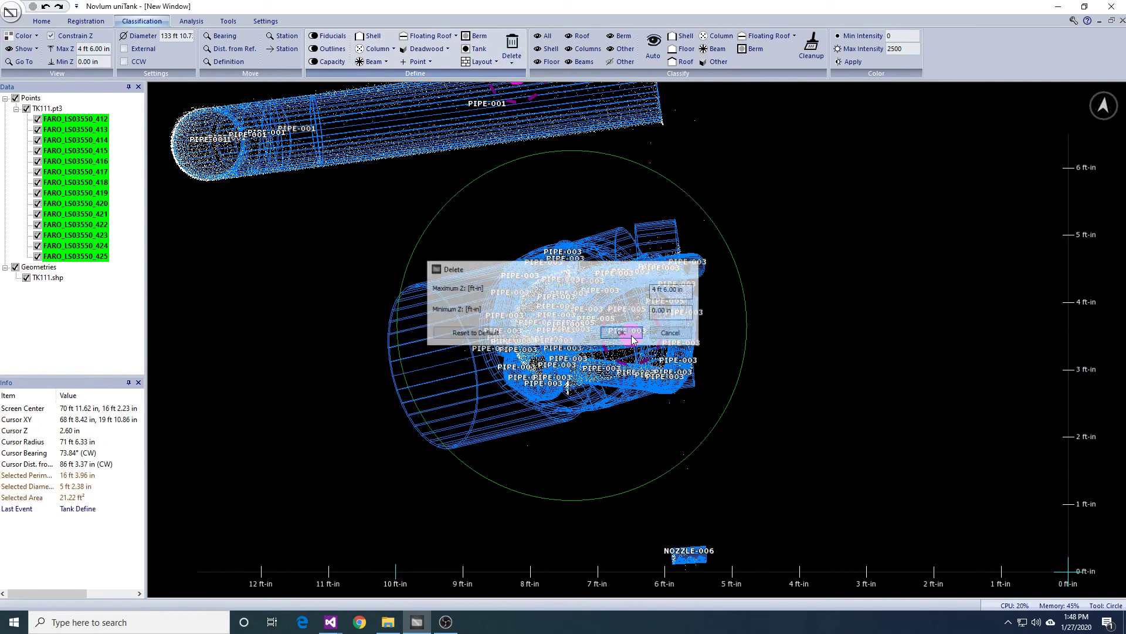
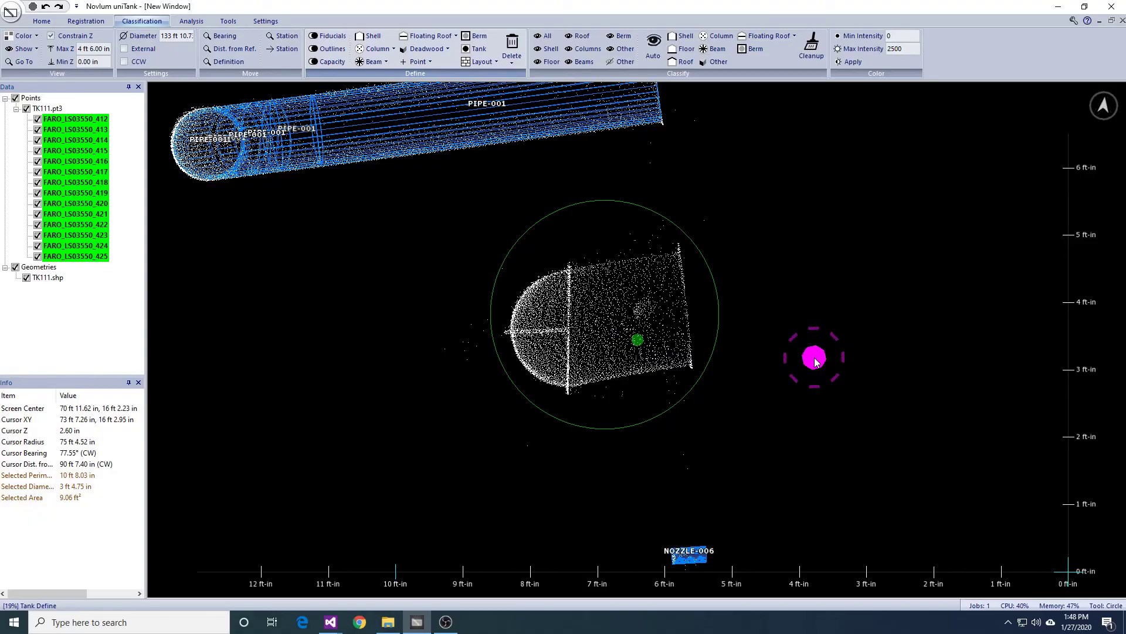
# Step: Delete the extra lowest section of the re-detected PIPE-003 using a circle about 6 in in diameter
pyautogui.moveTo(815, 358); pyautogui.dragTo(641, 346, button='middle')
pyautogui.press('Escape')
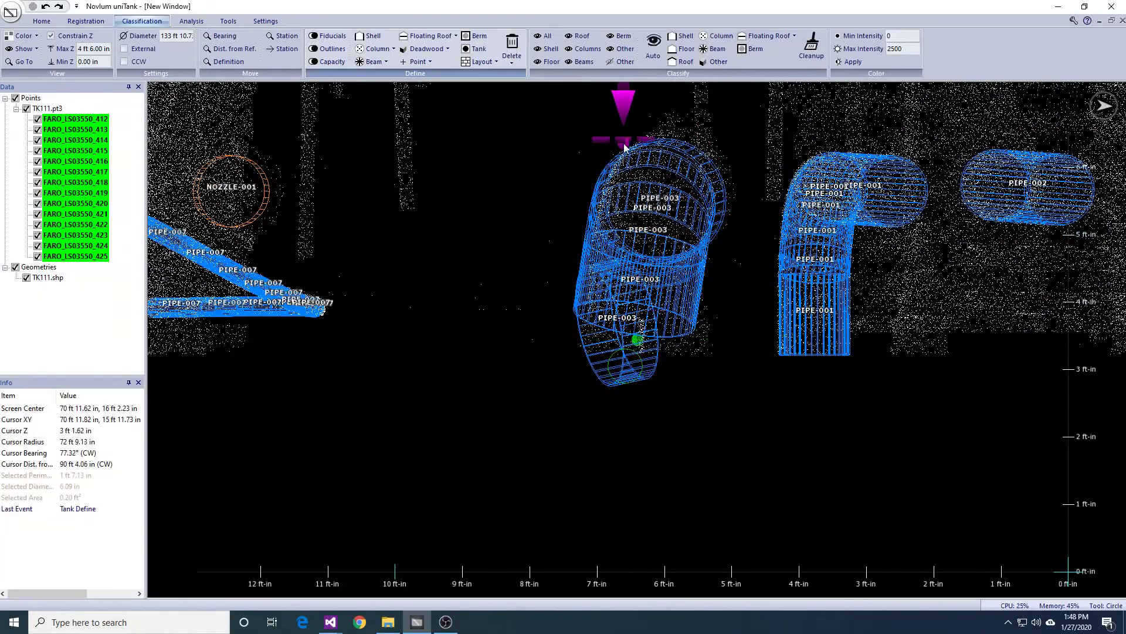
pyautogui.click(511, 59)
pyautogui.click(520, 74)
pyautogui.press('Return')
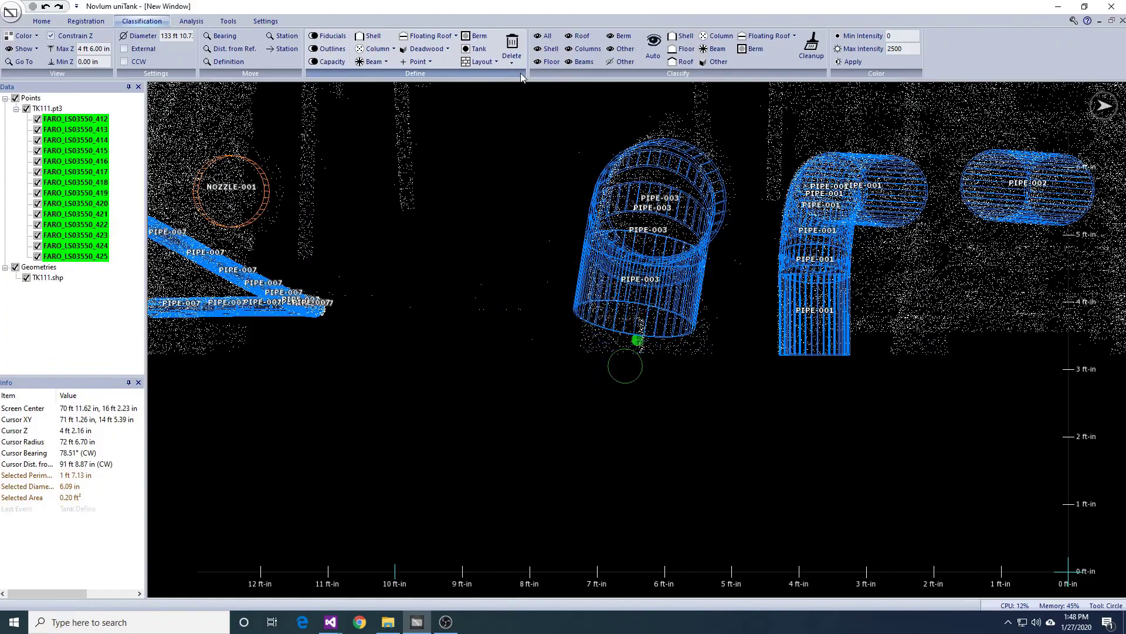
# Step: Circle NOZZLE-006 with a selection about 9.5 in in diameter and delete its deadwood geometry
pyautogui.moveTo(675, 271)
pyautogui.mouseDown(button='middle')
pyautogui.moveTo(726, 267)
pyautogui.moveTo(759, 320)
pyautogui.moveTo(766, 381)
pyautogui.moveTo(793, 416)
pyautogui.moveTo(745, 320)
pyautogui.moveTo(739, 259)
pyautogui.moveTo(669, 188)
pyautogui.moveTo(636, 264)
pyautogui.moveTo(593, 255)
pyautogui.moveTo(566, 222)
pyautogui.moveTo(533, 267)
pyautogui.moveTo(602, 339)
pyautogui.moveTo(635, 356)
pyautogui.mouseUp(button='middle')
pyautogui.scroll(3, 636, 356)
pyautogui.moveTo(625, 322); pyautogui.dragTo(691, 389)
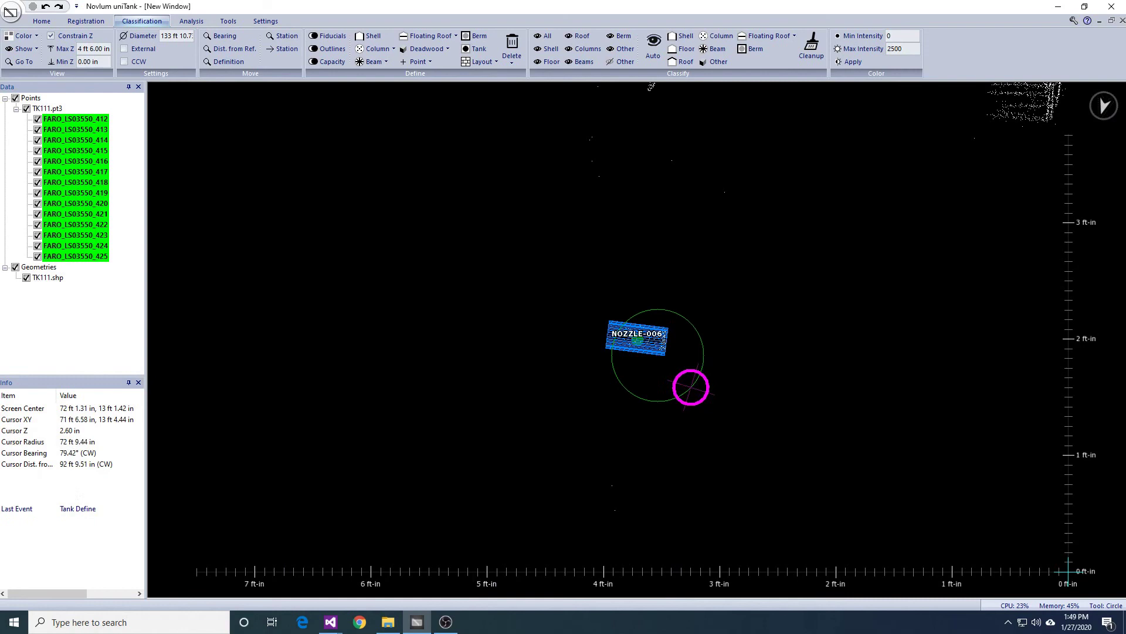
pyautogui.click(512, 62)
pyautogui.click(516, 86)
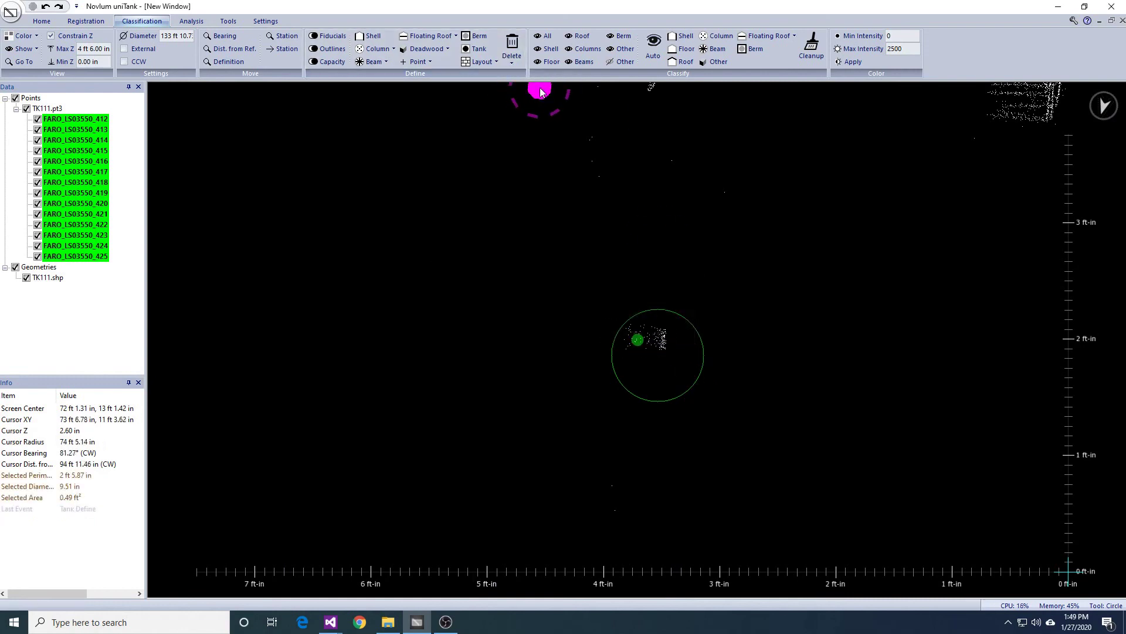
# Step: Follow PIPE-007 along its route through the tank and examine where its detected geometry ends
pyautogui.scroll(-3, 719, 264)
pyautogui.moveTo(733, 246); pyautogui.dragTo(715, 374, button='middle')
pyautogui.moveTo(773, 342); pyautogui.dragTo(630, 272, button='middle')
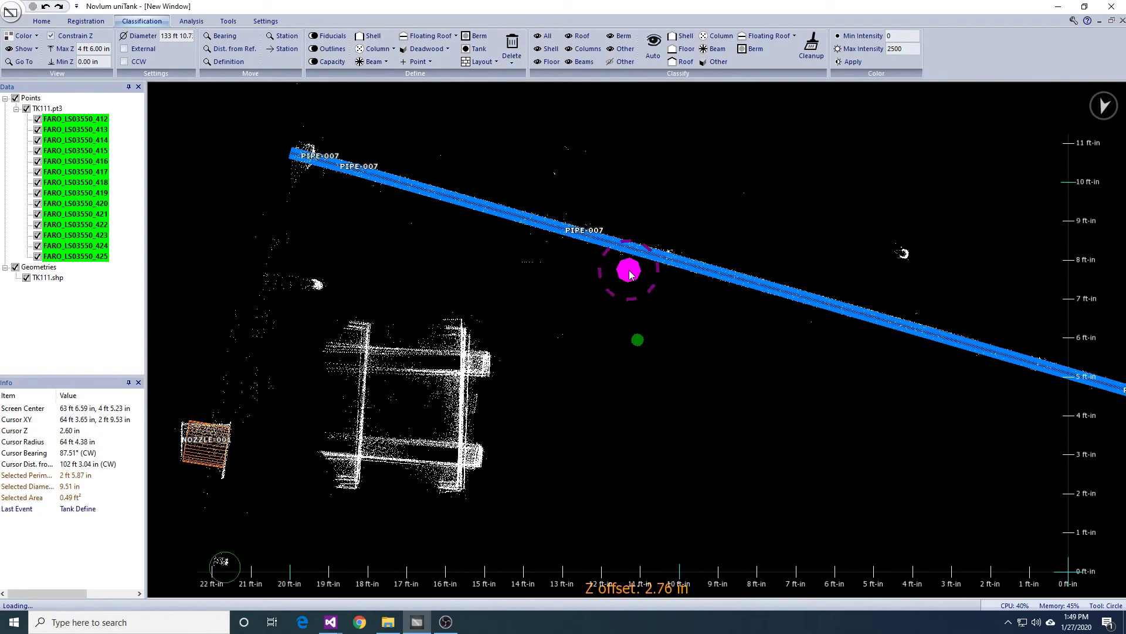
pyautogui.moveTo(904, 288); pyautogui.dragTo(472, 262, button='middle')
pyautogui.moveTo(915, 371); pyautogui.dragTo(513, 244, button='middle')
pyautogui.moveTo(877, 343); pyautogui.dragTo(520, 294, button='middle')
pyautogui.moveTo(742, 322)
pyautogui.mouseDown(button='middle')
pyautogui.moveTo(826, 255)
pyautogui.moveTo(713, 252)
pyautogui.moveTo(745, 223)
pyautogui.moveTo(813, 205)
pyautogui.moveTo(819, 186)
pyautogui.mouseUp(button='middle')
pyautogui.scroll(10, 821, 194)
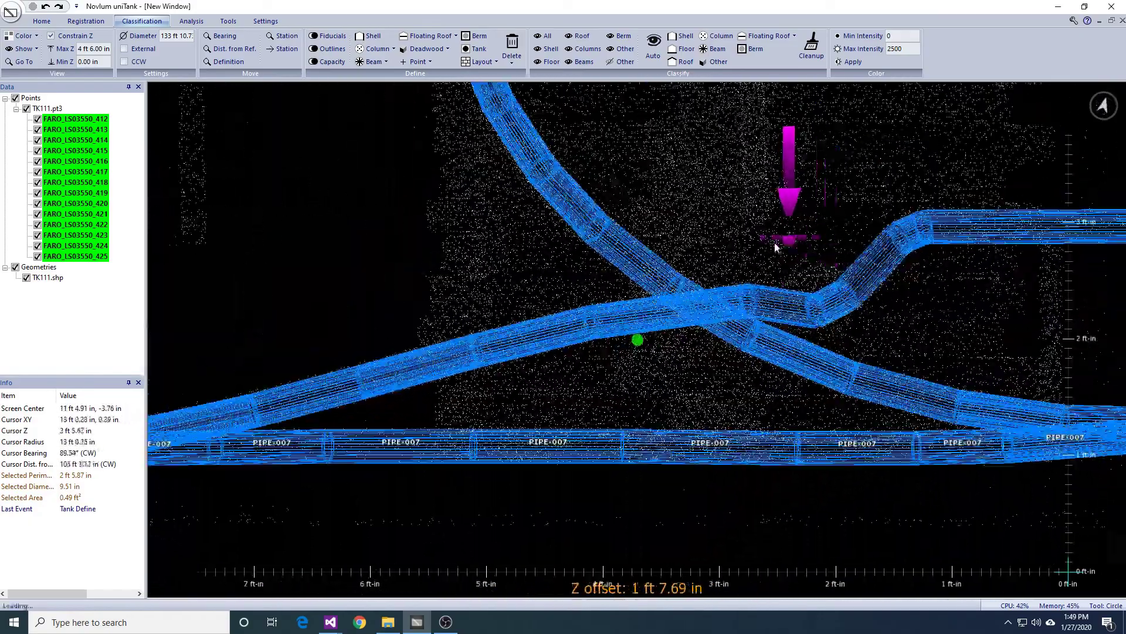
pyautogui.moveTo(847, 528)
pyautogui.mouseDown(button='middle')
pyautogui.moveTo(945, 571)
pyautogui.moveTo(819, 234)
pyautogui.moveTo(804, 361)
pyautogui.mouseUp(button='middle')
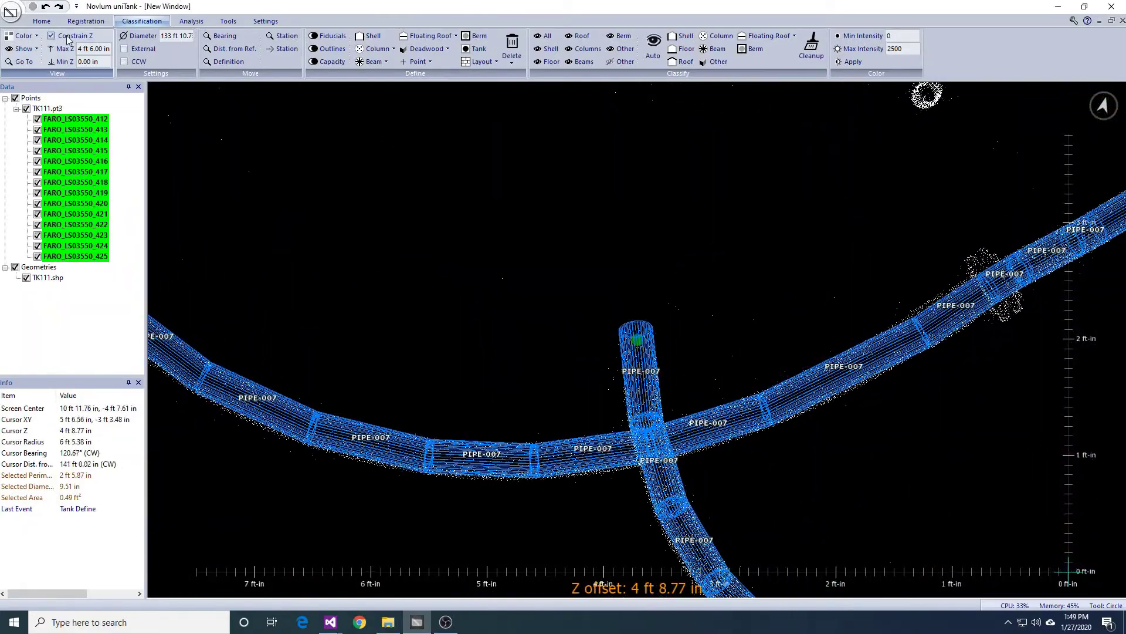
# Step: Turn off the Z constraint and trace a line about 9 ft 4 in long along the undetected pipe beyond the end of PIPE-007
pyautogui.moveTo(710, 364)
pyautogui.mouseDown(button='middle')
pyautogui.moveTo(784, 319)
pyautogui.moveTo(793, 253)
pyautogui.moveTo(842, 207)
pyautogui.moveTo(736, 364)
pyautogui.moveTo(762, 327)
pyautogui.moveTo(767, 341)
pyautogui.moveTo(766, 314)
pyautogui.moveTo(755, 327)
pyautogui.moveTo(551, 347)
pyautogui.moveTo(674, 319)
pyautogui.moveTo(726, 339)
pyautogui.moveTo(754, 377)
pyautogui.moveTo(746, 385)
pyautogui.moveTo(649, 377)
pyautogui.moveTo(632, 356)
pyautogui.mouseUp(button='middle')
pyautogui.moveTo(692, 398)
pyautogui.mouseDown(button='middle')
pyautogui.moveTo(744, 387)
pyautogui.moveTo(749, 411)
pyautogui.moveTo(674, 367)
pyautogui.moveTo(650, 330)
pyautogui.moveTo(641, 277)
pyautogui.moveTo(661, 350)
pyautogui.moveTo(674, 325)
pyautogui.moveTo(708, 341)
pyautogui.moveTo(712, 328)
pyautogui.moveTo(715, 384)
pyautogui.moveTo(634, 346)
pyautogui.mouseUp(button='middle')
pyautogui.click(638, 341)
pyautogui.moveTo(661, 407)
pyautogui.mouseDown(button='middle')
pyautogui.moveTo(679, 415)
pyautogui.moveTo(684, 402)
pyautogui.moveTo(937, 558)
pyautogui.moveTo(897, 528)
pyautogui.moveTo(739, 511)
pyautogui.moveTo(750, 495)
pyautogui.moveTo(722, 477)
pyautogui.moveTo(720, 405)
pyautogui.moveTo(634, 339)
pyautogui.mouseUp(button='middle')
pyautogui.click(635, 338)
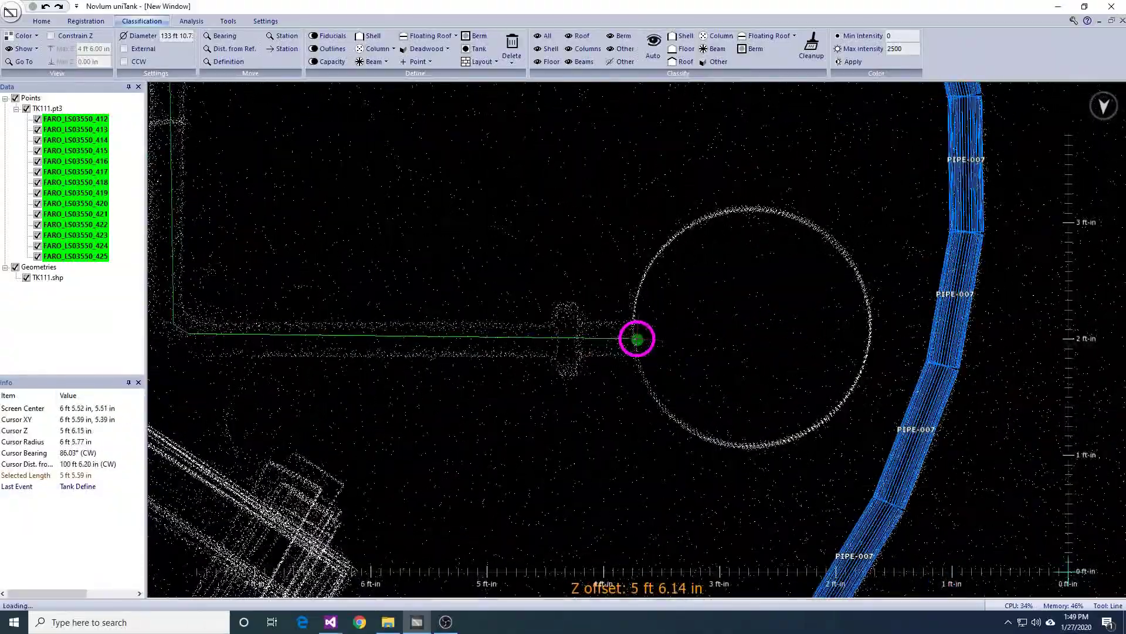
pyautogui.scroll(-3, 548, 278)
pyautogui.moveTo(527, 245); pyautogui.dragTo(559, 405, button='middle')
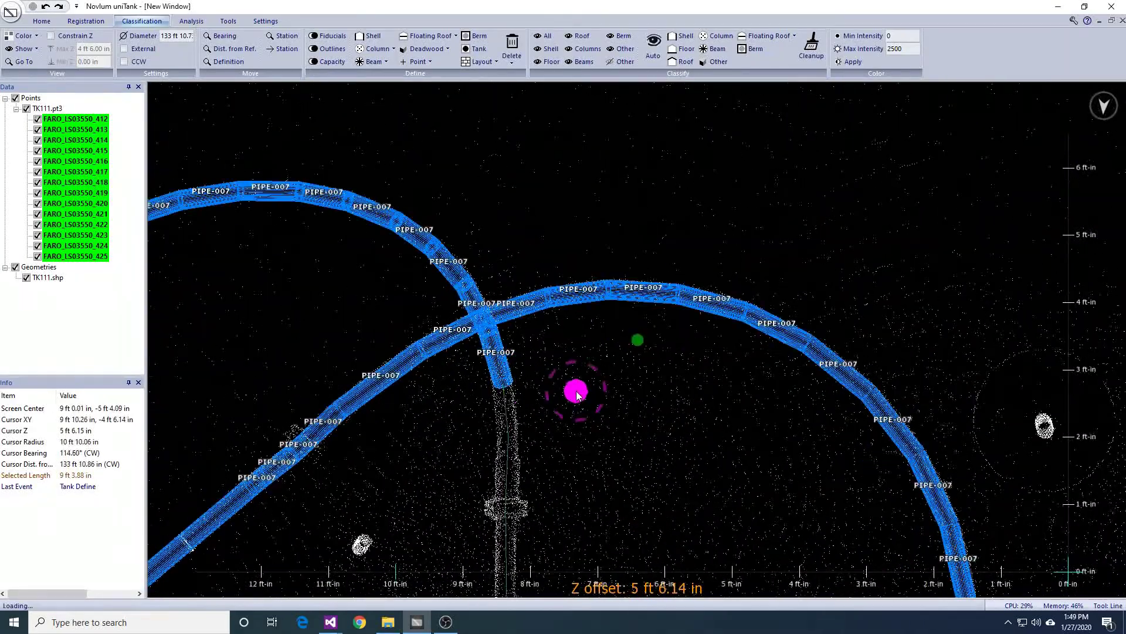
# Step: Check the outside diameter and wall thickness of PIPE-007 in its deadwood properties, leaving them unedited
pyautogui.click(433, 50)
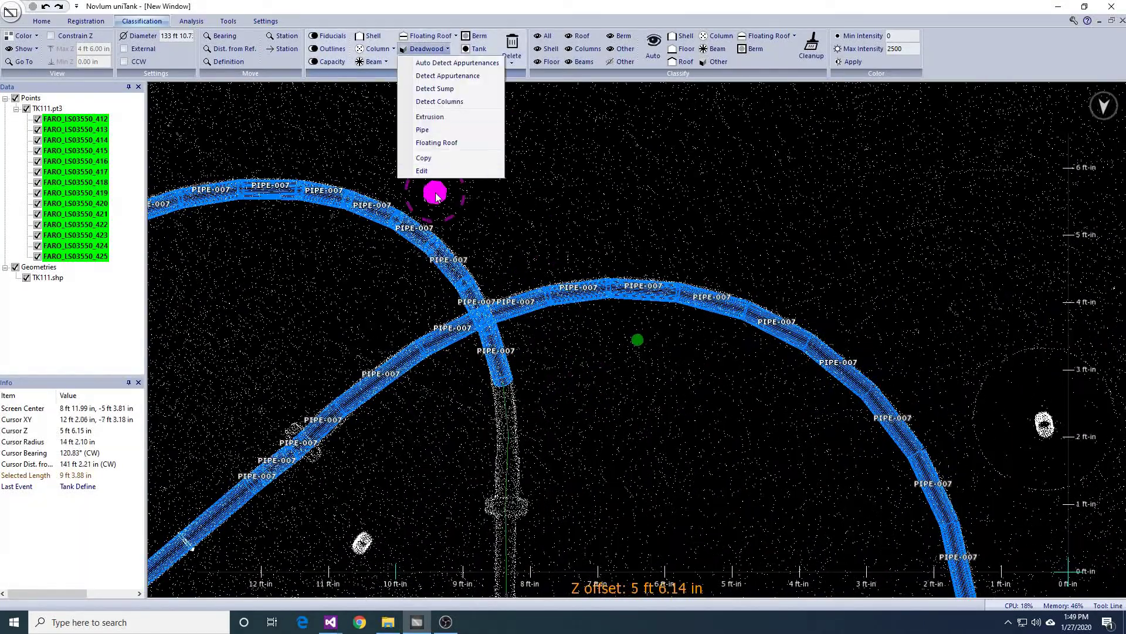
pyautogui.click(422, 171)
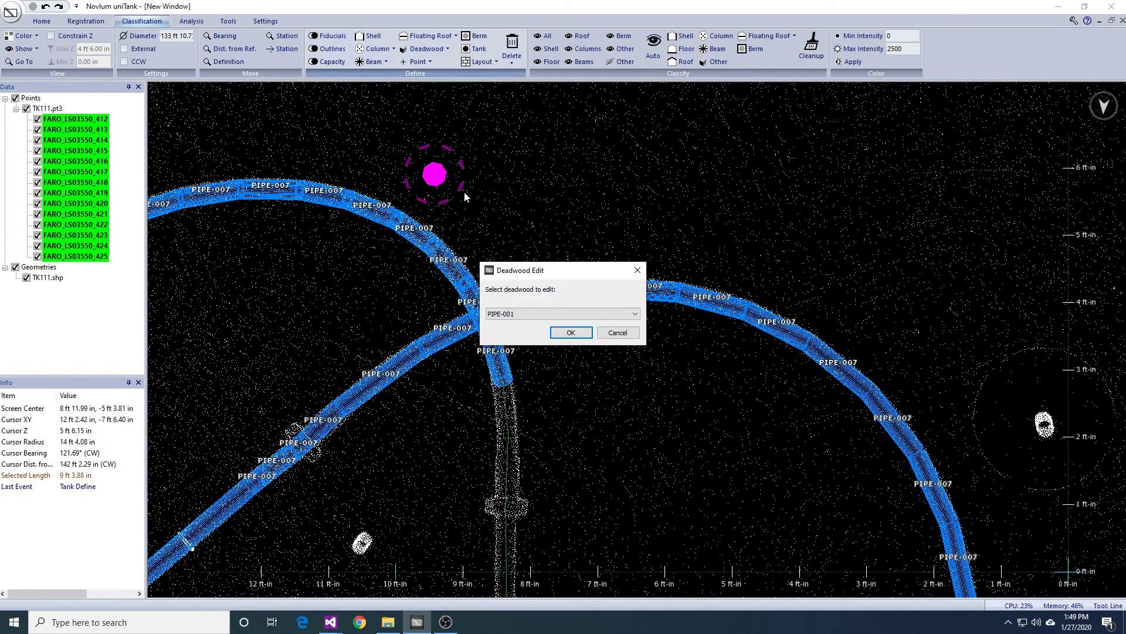
pyautogui.click(541, 313)
pyautogui.click(555, 428)
pyautogui.click(571, 332)
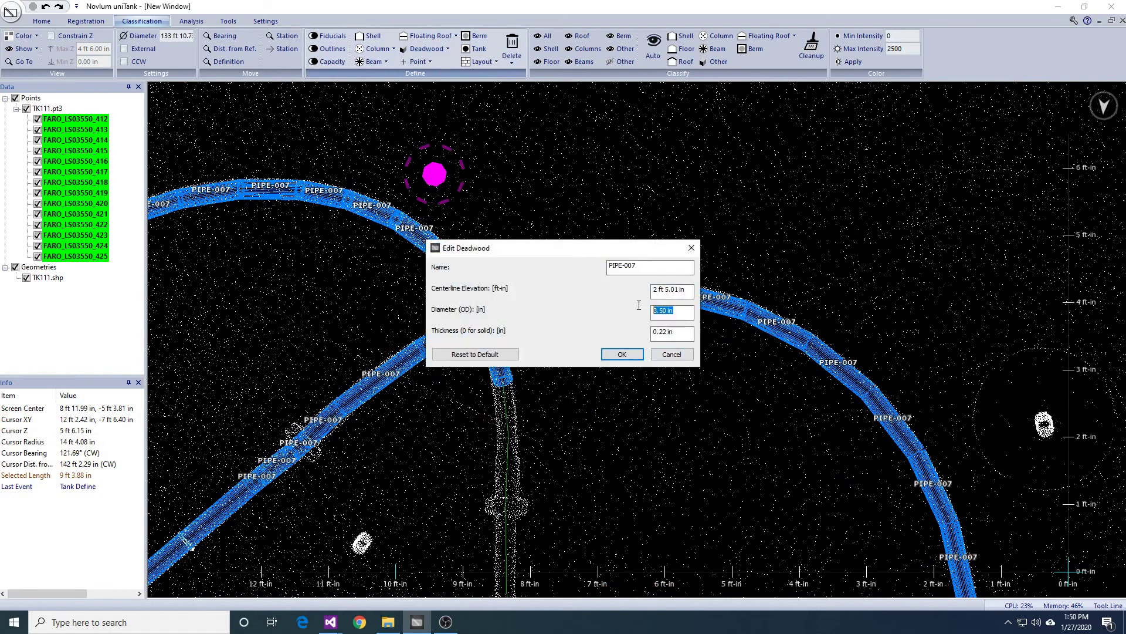
pyautogui.click(686, 358)
# Step: Define a deadwood pipe along the traced line and name it FR Drain
pyautogui.click(439, 52)
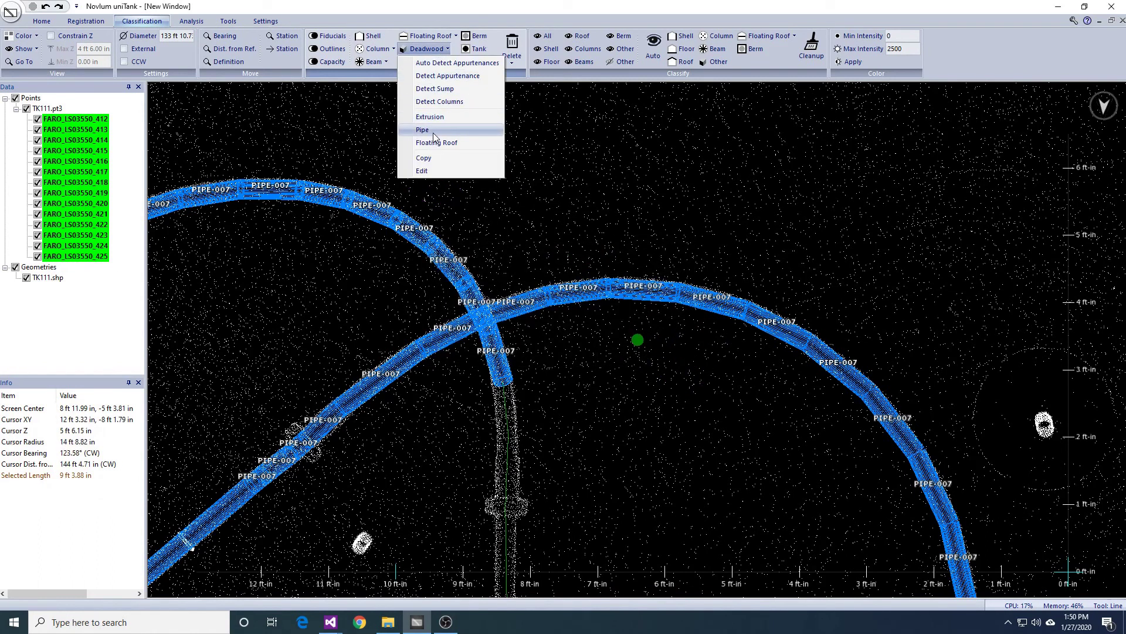
pyautogui.click(434, 130)
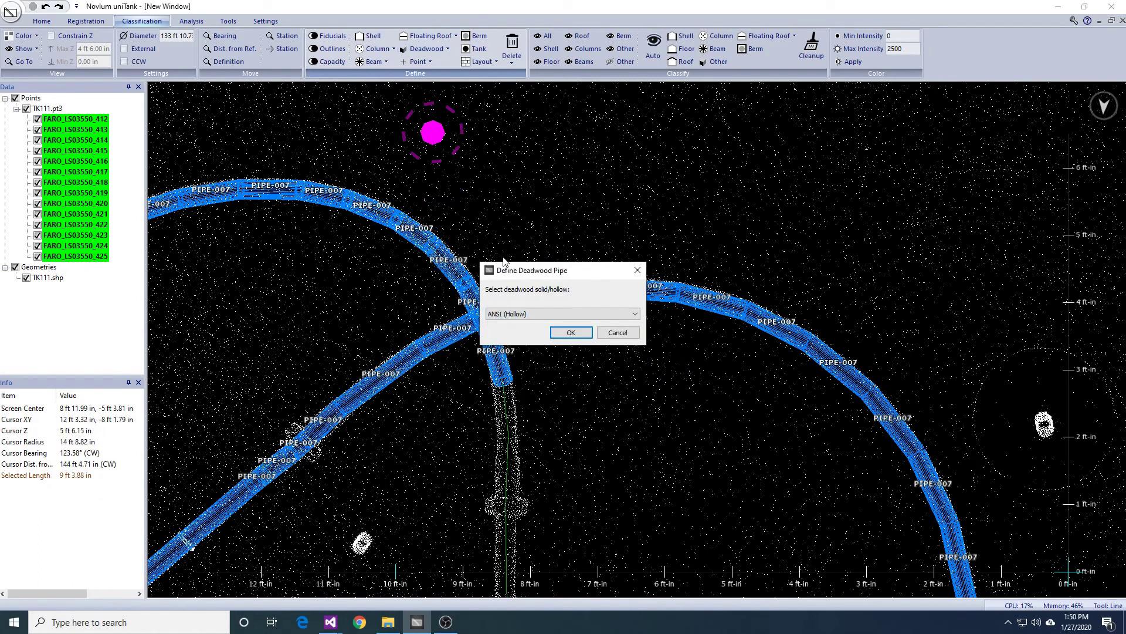
pyautogui.click(547, 315)
pyautogui.click(548, 325)
pyautogui.click(562, 333)
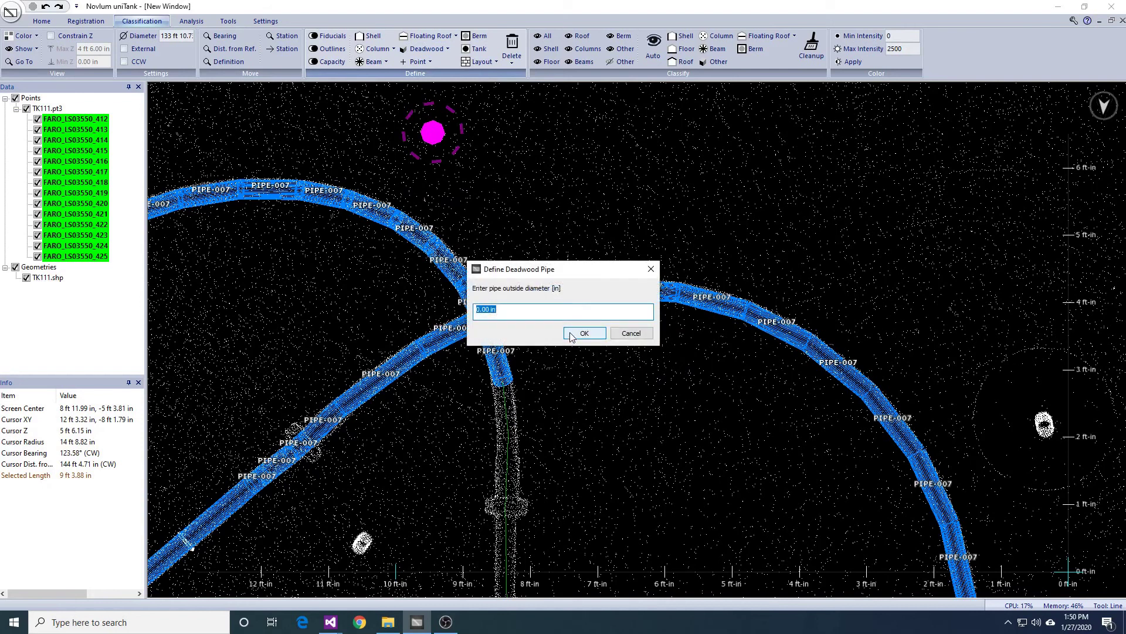
pyautogui.click(570, 335)
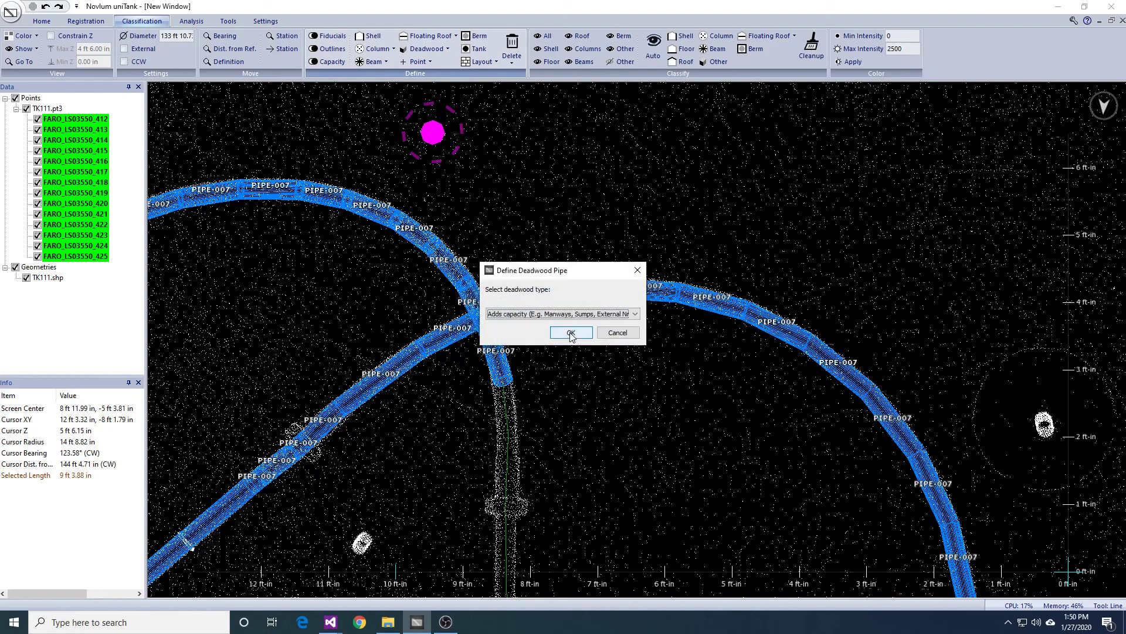
pyautogui.click(570, 333)
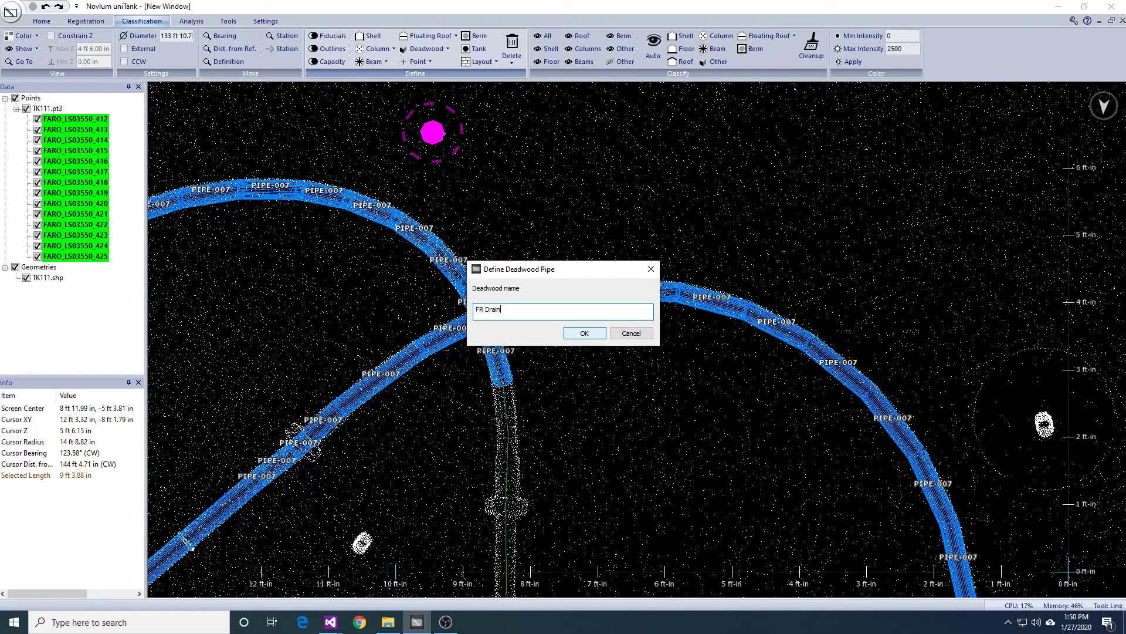
pyautogui.press('Return')
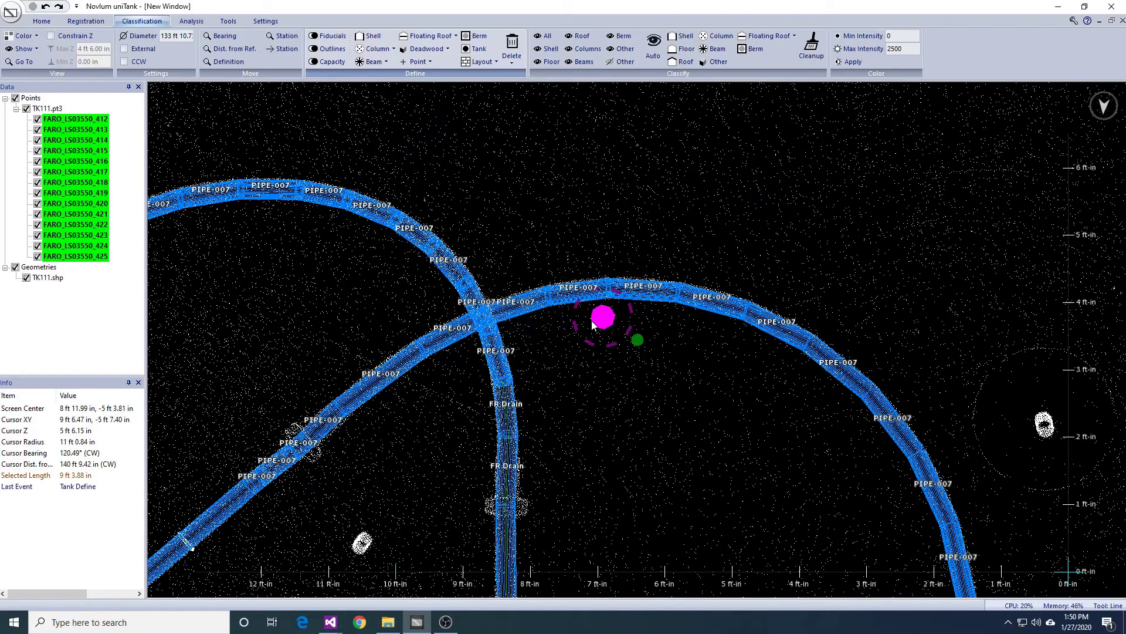
# Step: Edit the PIPE-007 deadwood, renaming it FR Drain and setting its thickness to 0 for solid
pyautogui.click(427, 48)
pyautogui.click(422, 171)
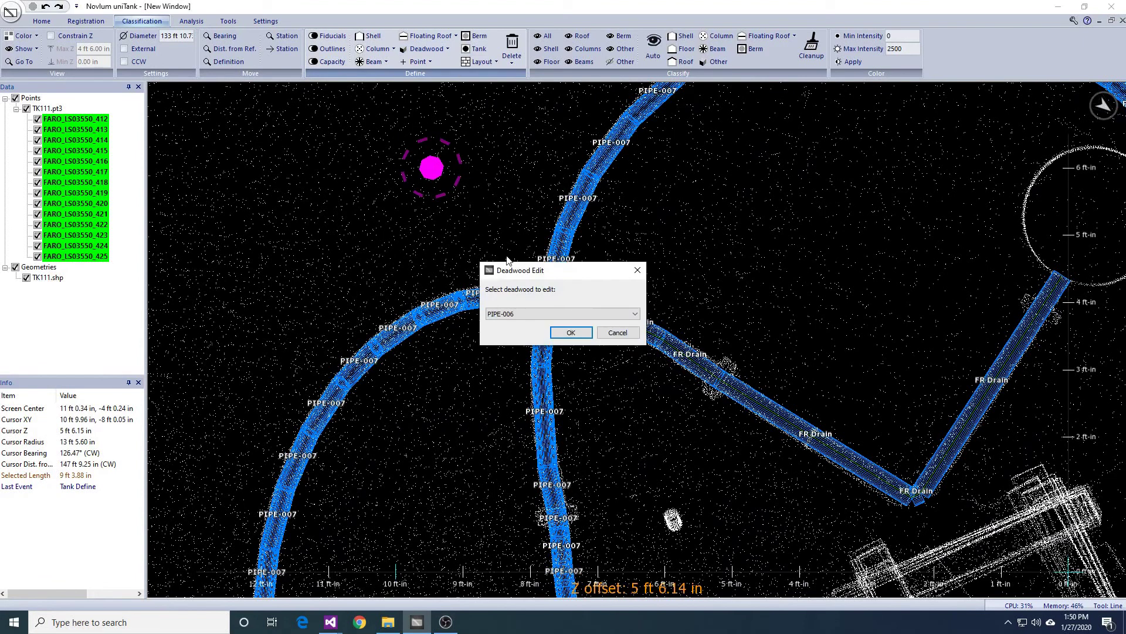
pyautogui.click(537, 322)
pyautogui.click(538, 449)
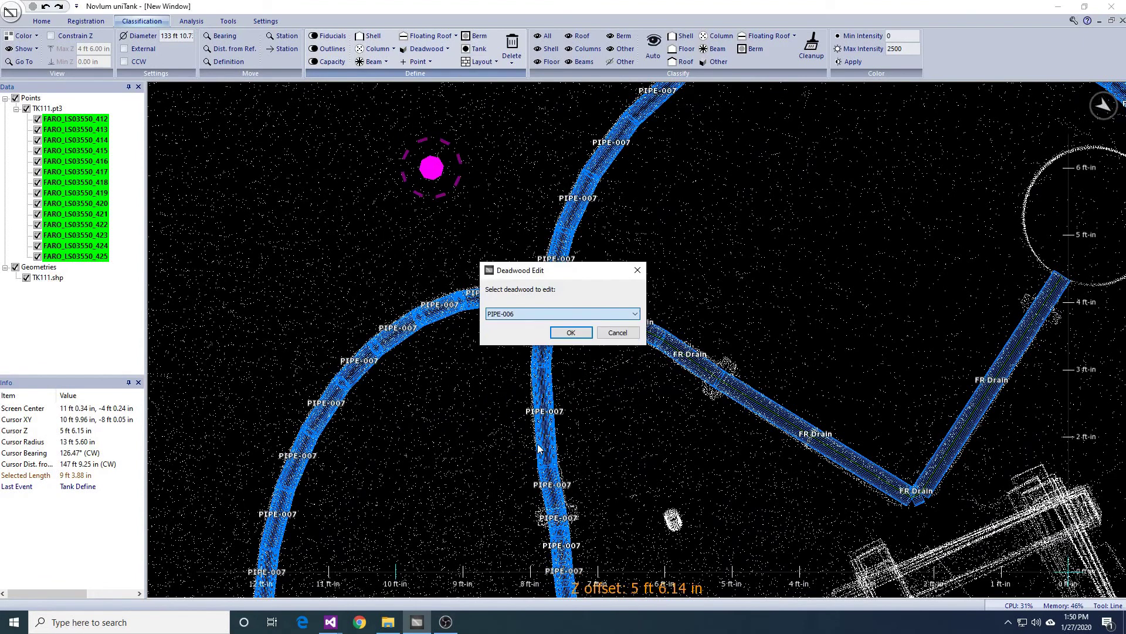
pyautogui.click(573, 334)
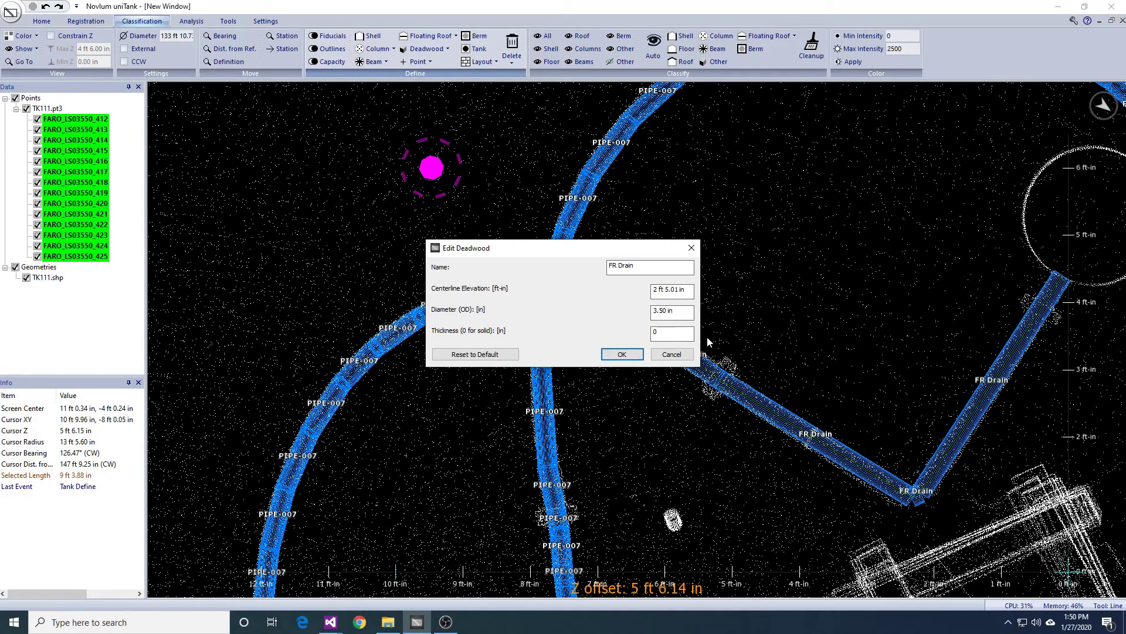
pyautogui.click(625, 355)
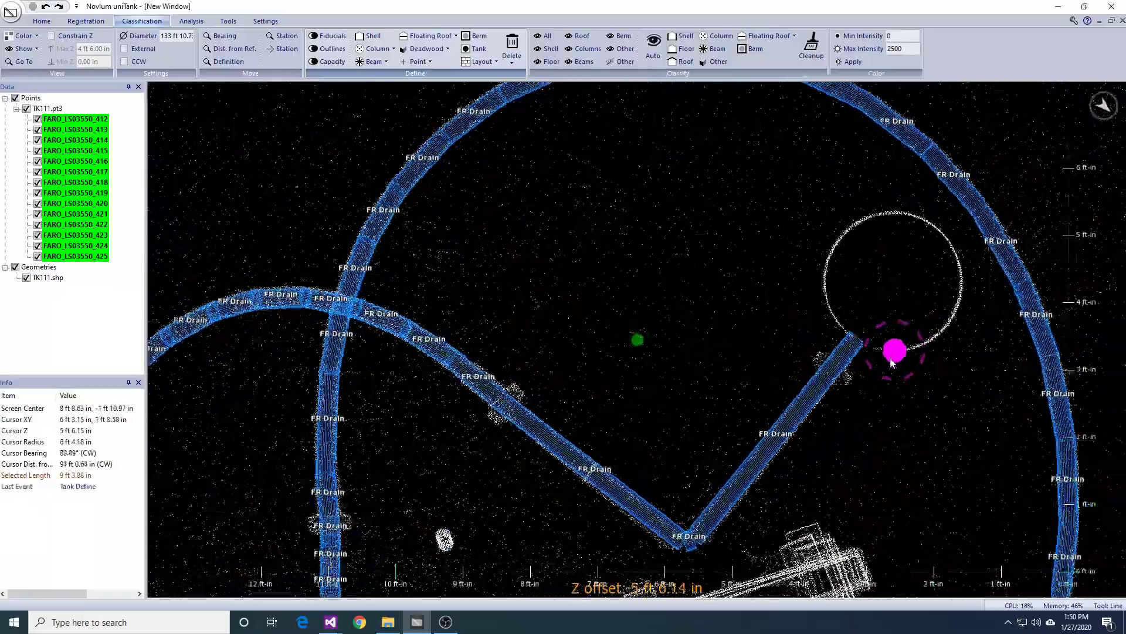
# Step: Draw a circle about 2 ft 0.4 in in diameter around the round sump at the end of FR Drain
pyautogui.moveTo(837, 435); pyautogui.dragTo(752, 380, button='middle')
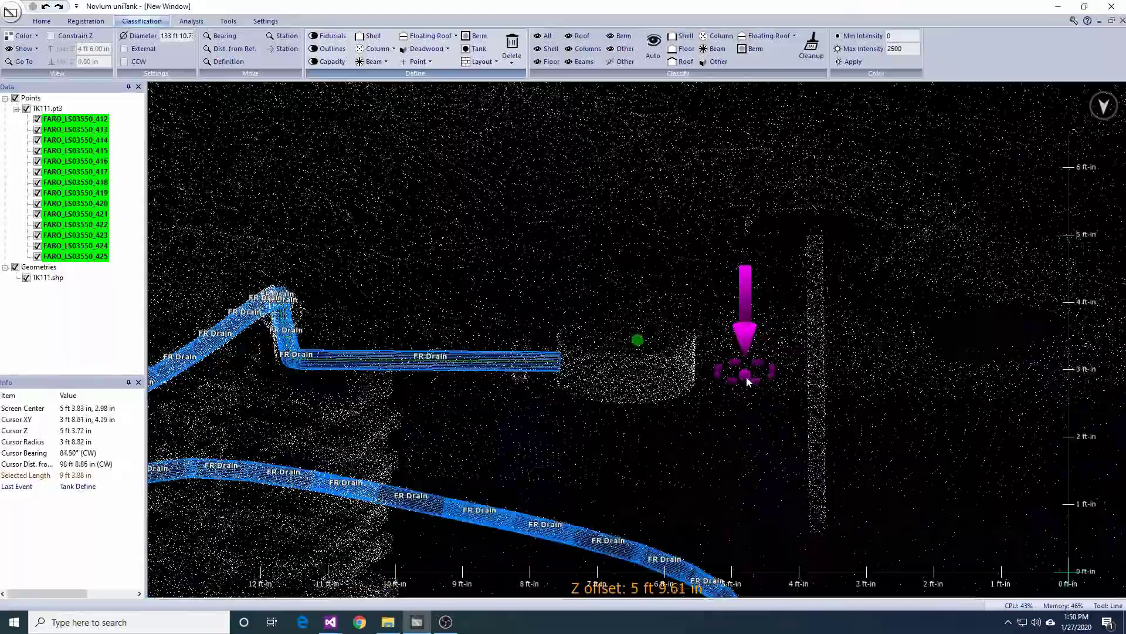
pyautogui.press('c')
pyautogui.press('s')
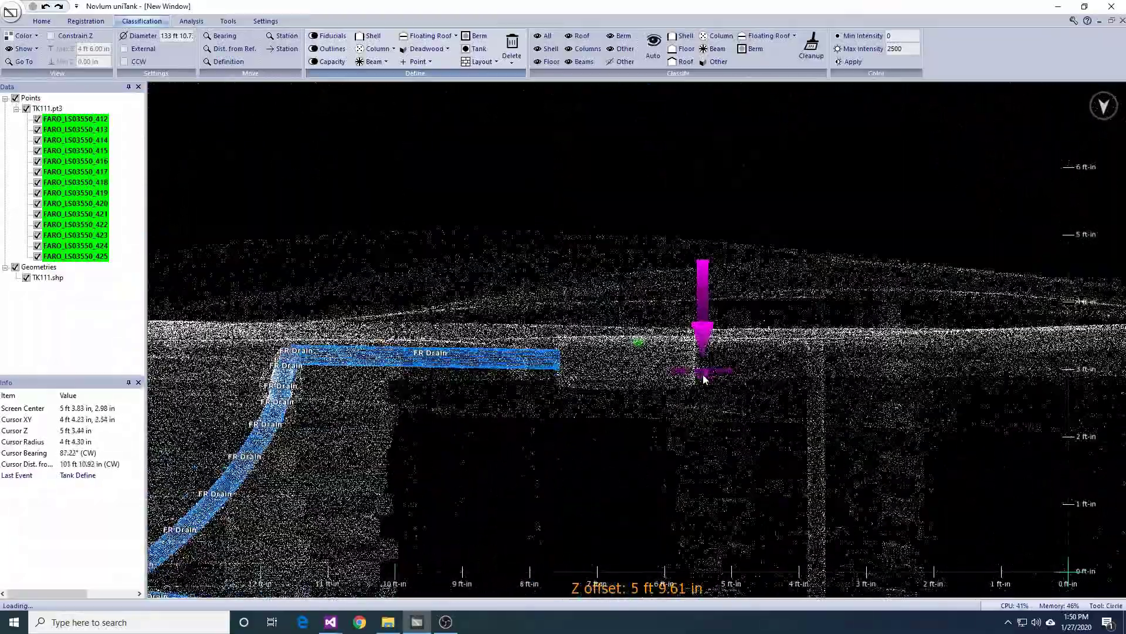
pyautogui.press('l')
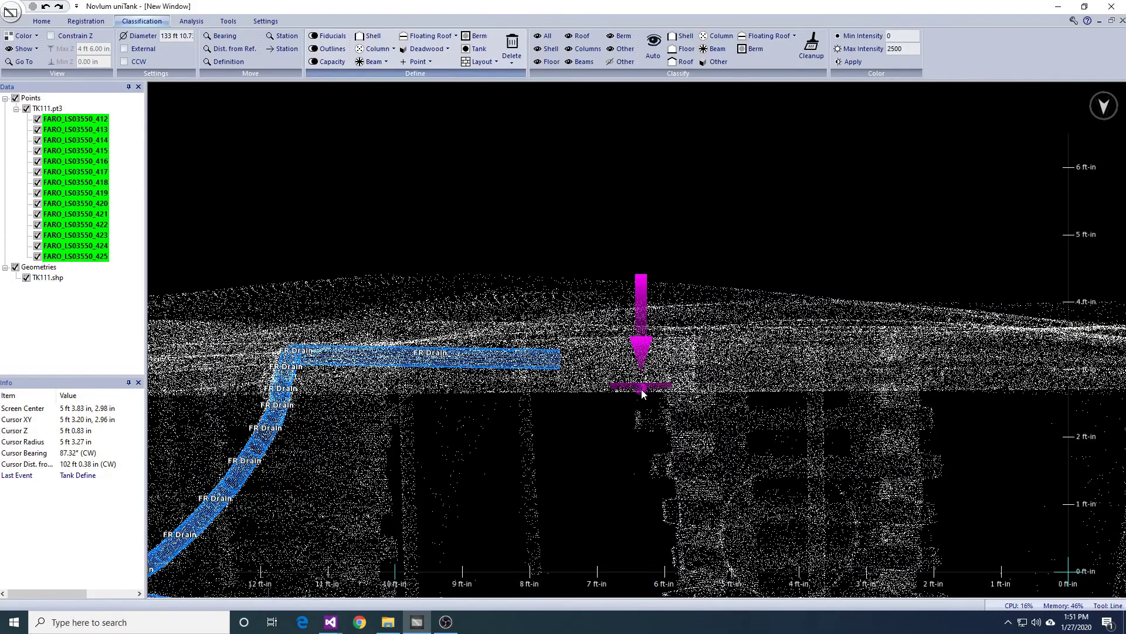
pyautogui.press('t')
pyautogui.press('c')
pyautogui.click(599, 277)
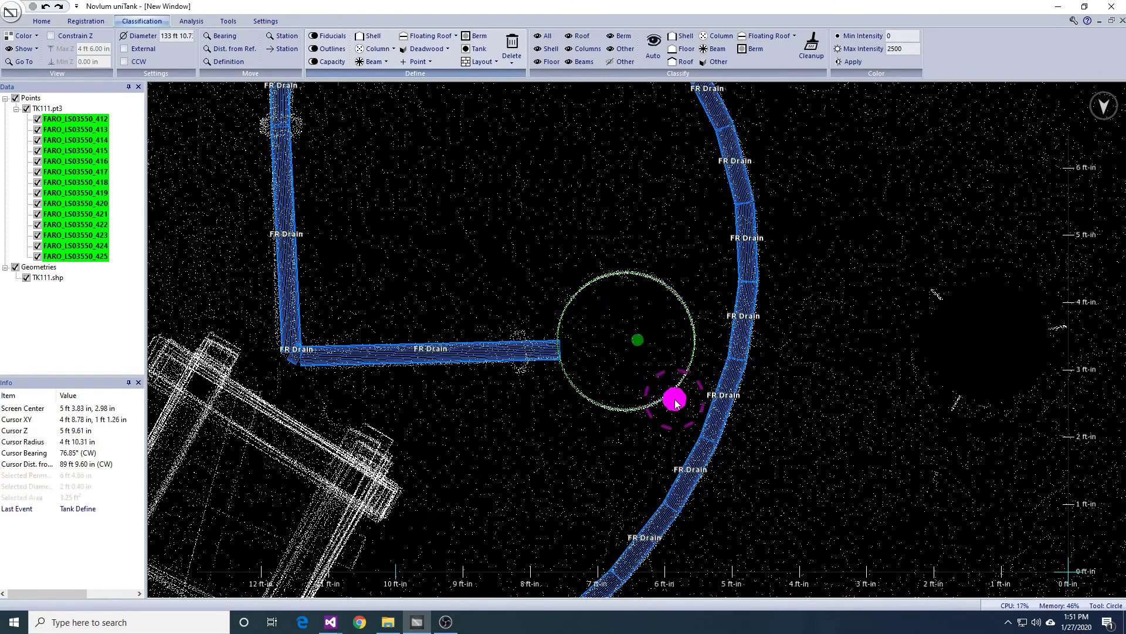
pyautogui.click(676, 403)
# Step: Extrude the circle from its front face as solid, capacity-subtracting deadwood named FR Sump, 10 in long and 24 in in outside diameter
pyautogui.click(435, 52)
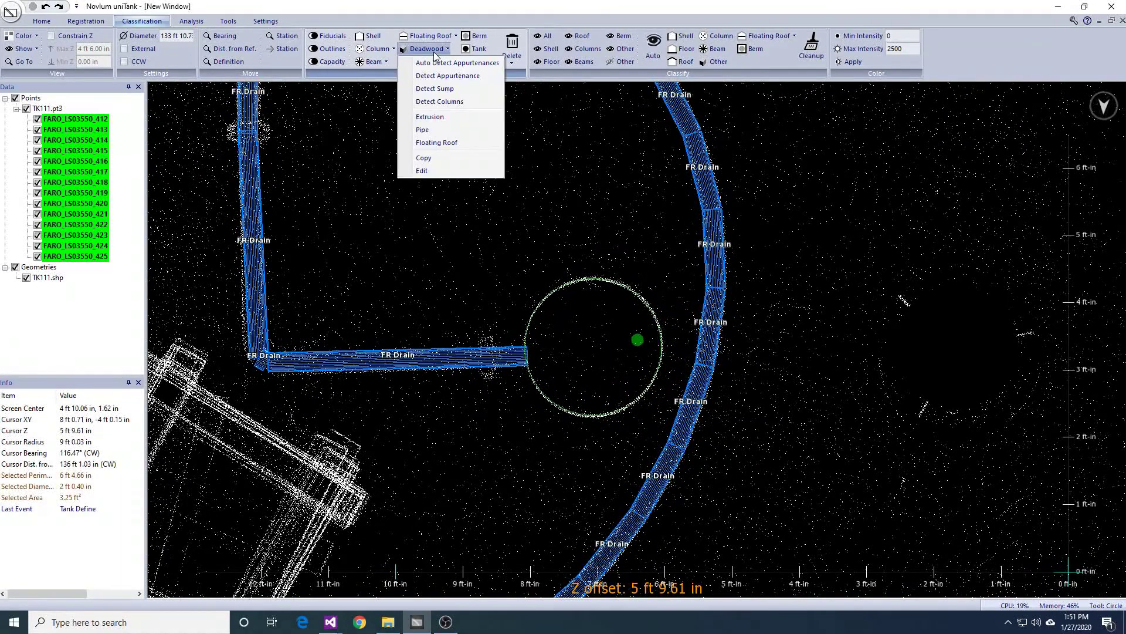
pyautogui.click(430, 119)
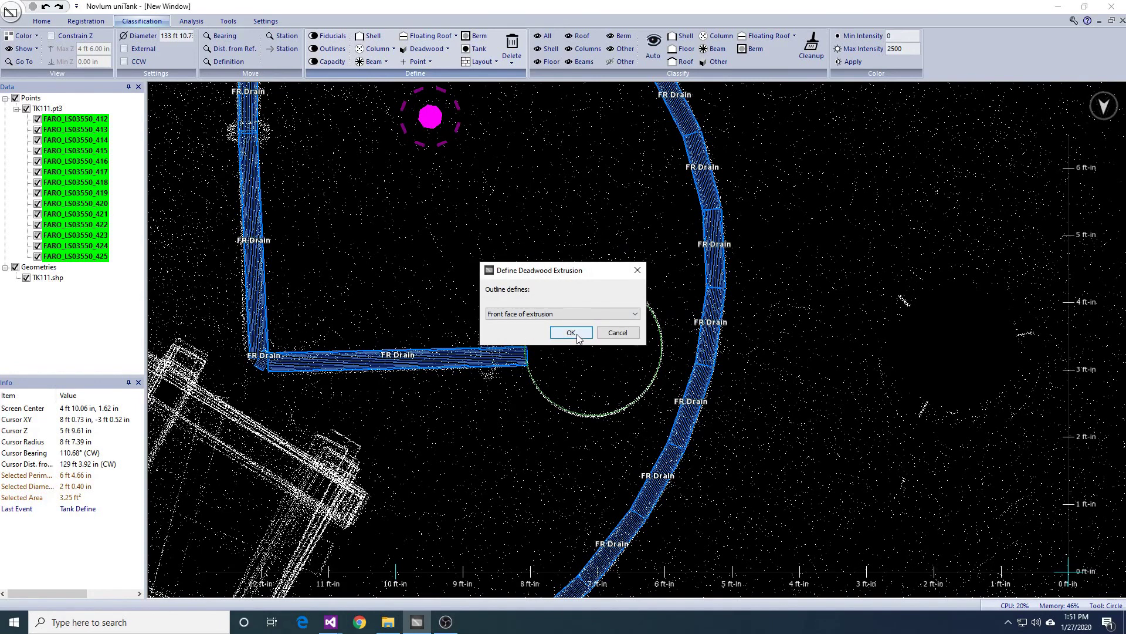
pyautogui.click(571, 333)
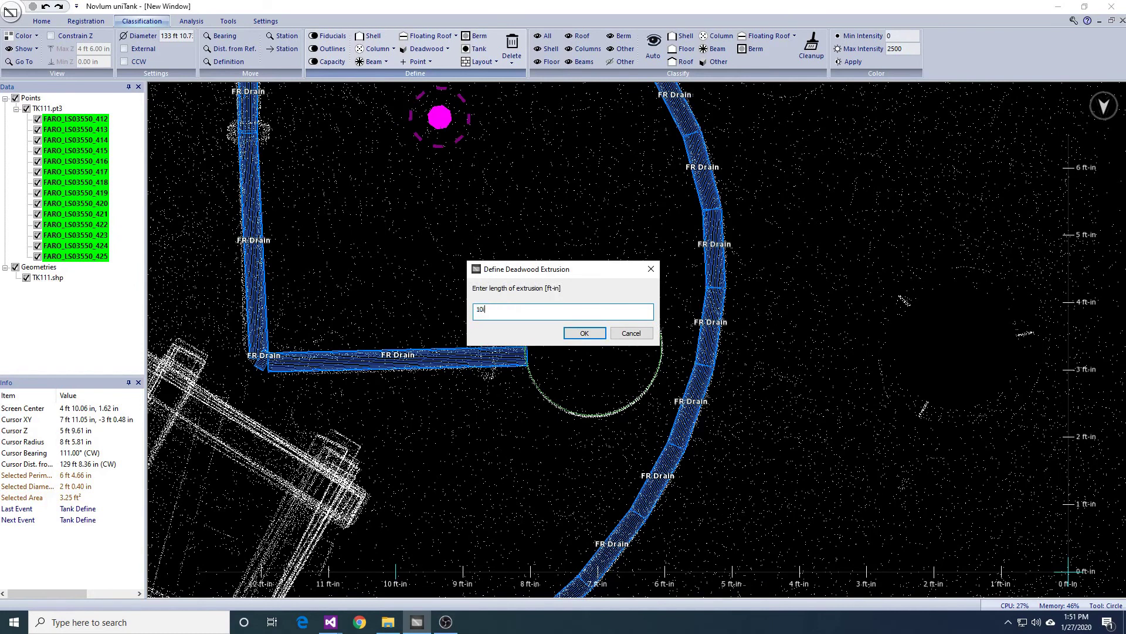
pyautogui.press('Return')
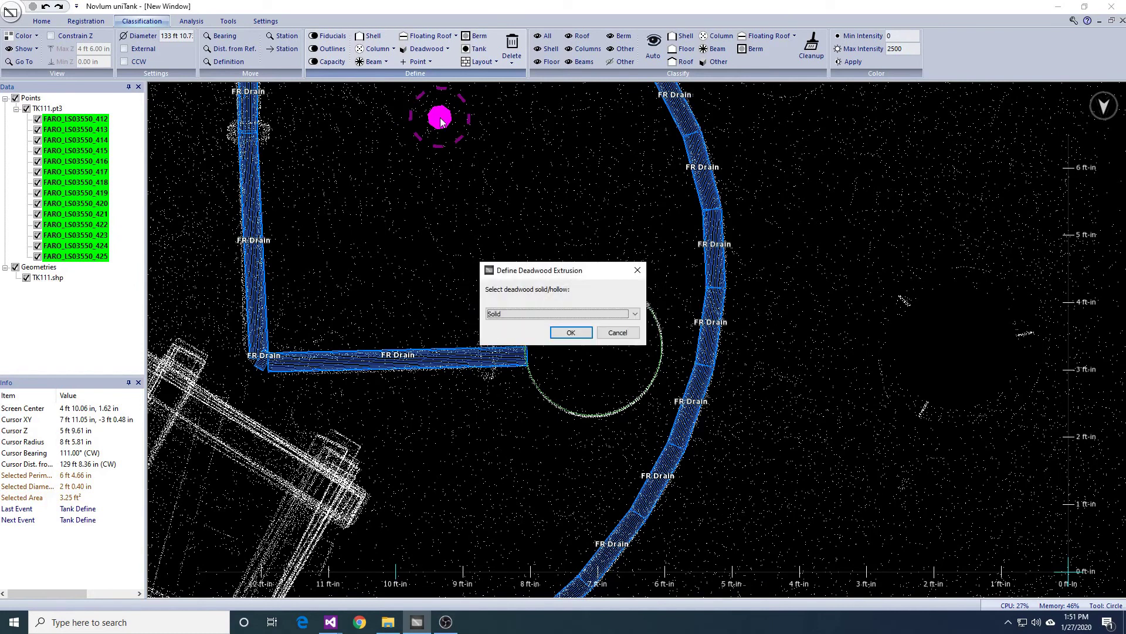
pyautogui.press('Return')
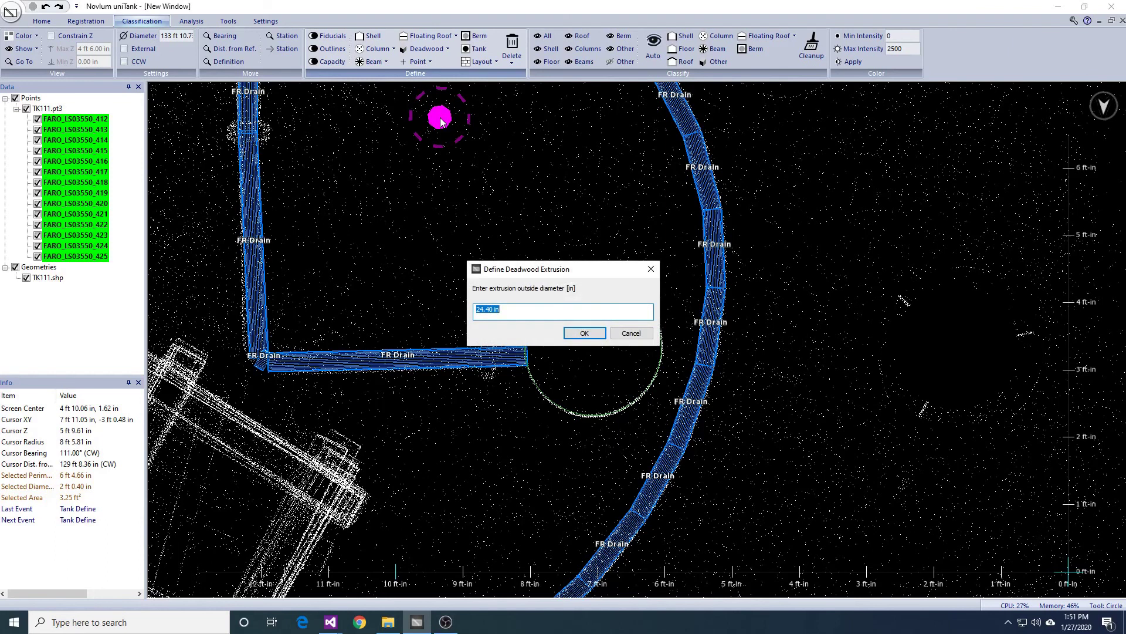
pyautogui.press('Return')
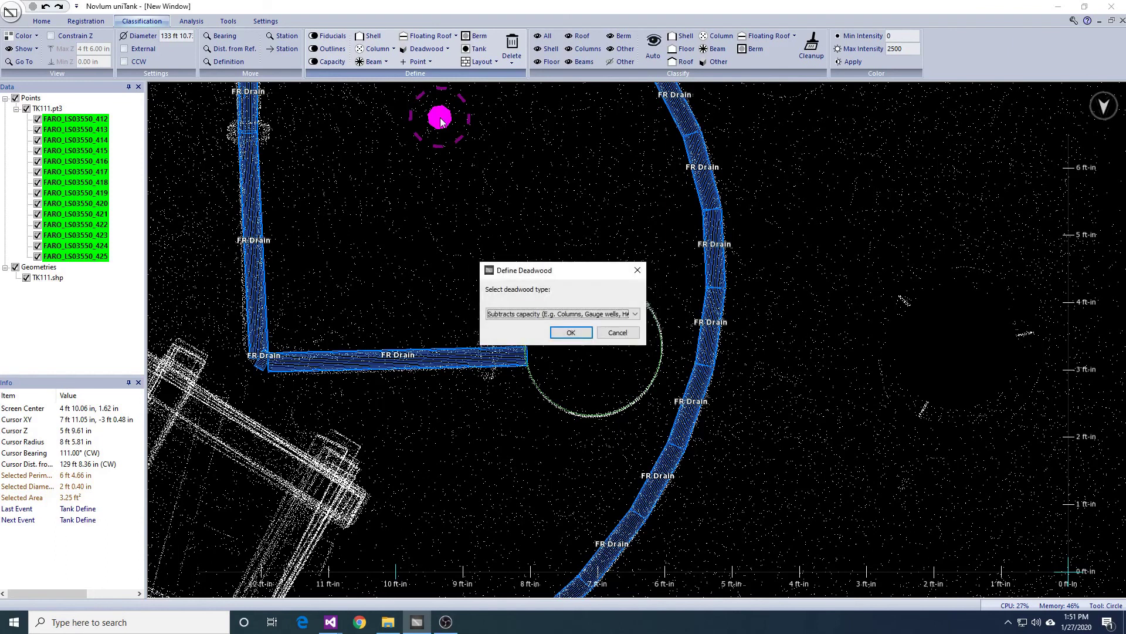
pyautogui.press('Return')
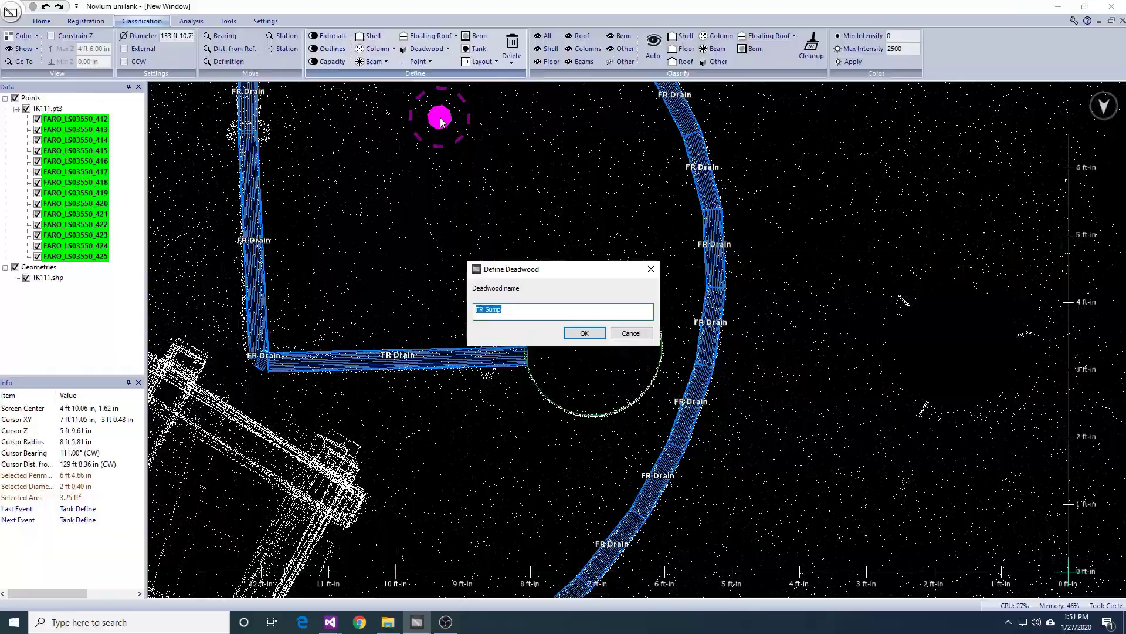
pyautogui.press('Return')
# Step: Set the length of the FR Sump deadwood to 9 in
pyautogui.moveTo(630, 365); pyautogui.dragTo(454, 93, button='middle')
pyautogui.click(426, 49)
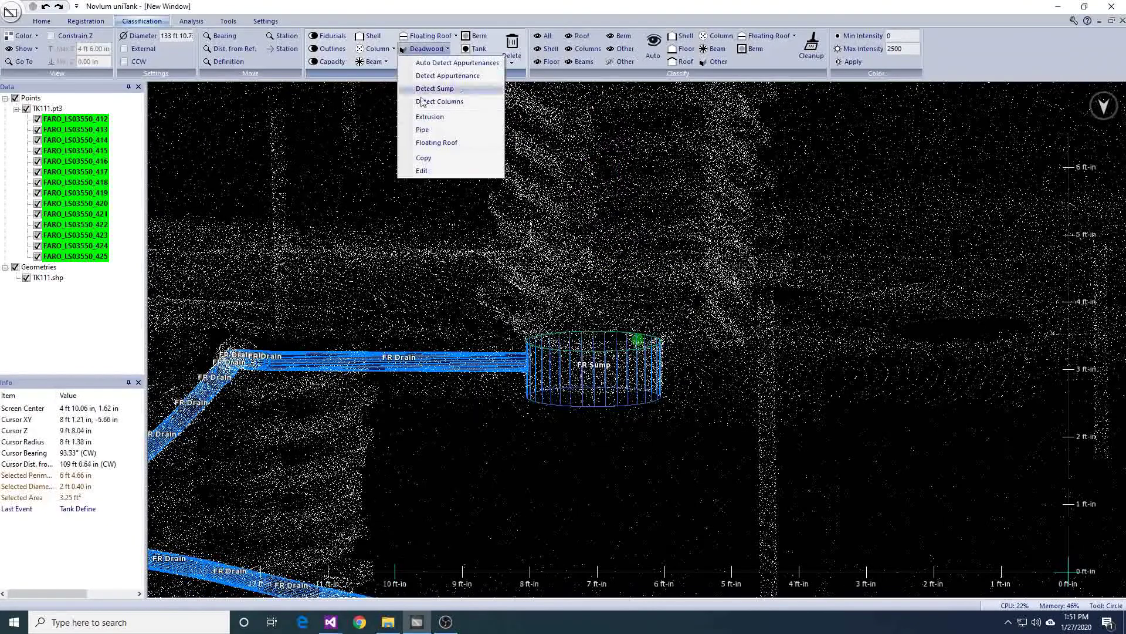
pyautogui.click(435, 170)
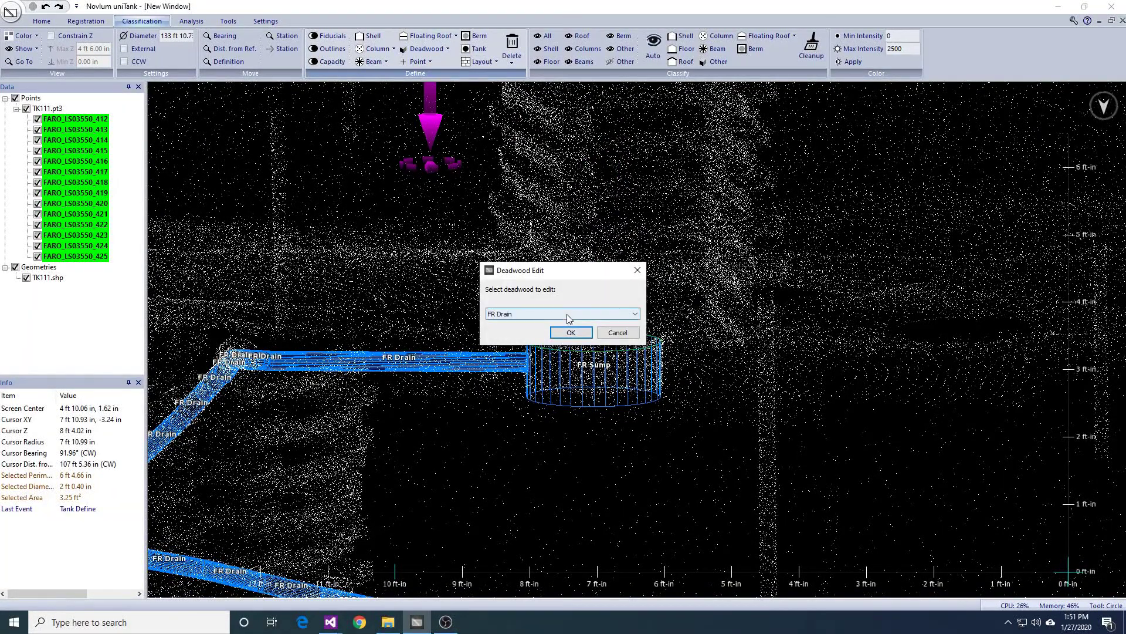
pyautogui.click(572, 334)
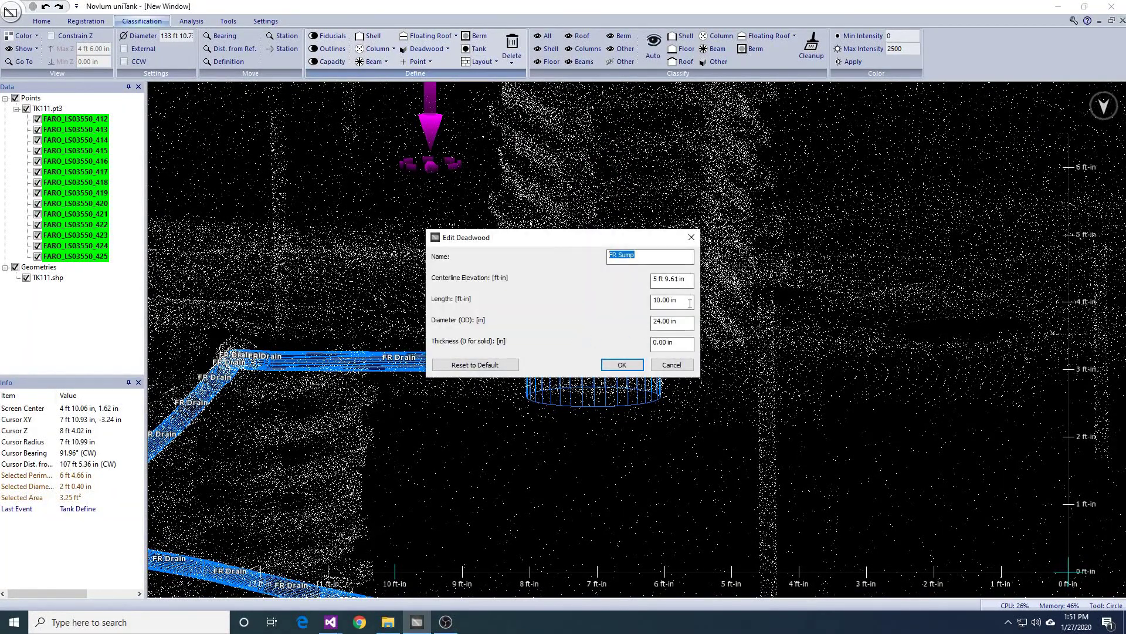
pyautogui.write('9')
pyautogui.press('Return')
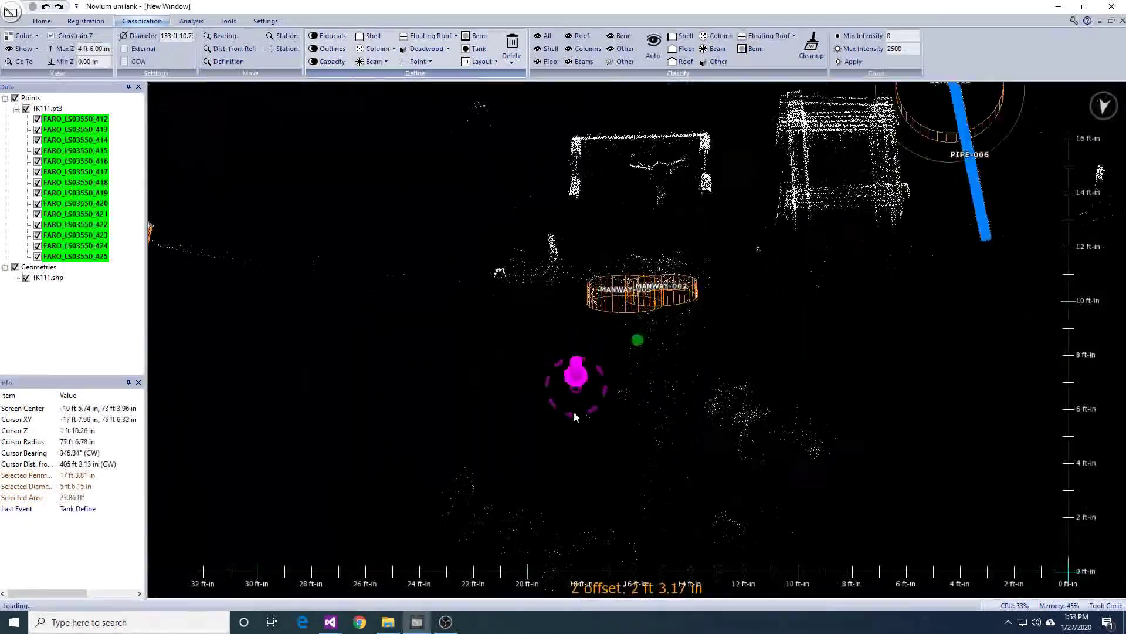
# Step: Circle the overlapping MANWAY-002 and MANWAY-003 with a selection about 1 ft 1 in in diameter and delete their deadwood geometry
pyautogui.moveTo(575, 417); pyautogui.dragTo(581, 458, button='middle')
pyautogui.scroll(4, 696, 390)
pyautogui.moveTo(696, 390); pyautogui.dragTo(688, 489, button='middle')
pyautogui.moveTo(688, 489); pyautogui.dragTo(748, 468, button='middle')
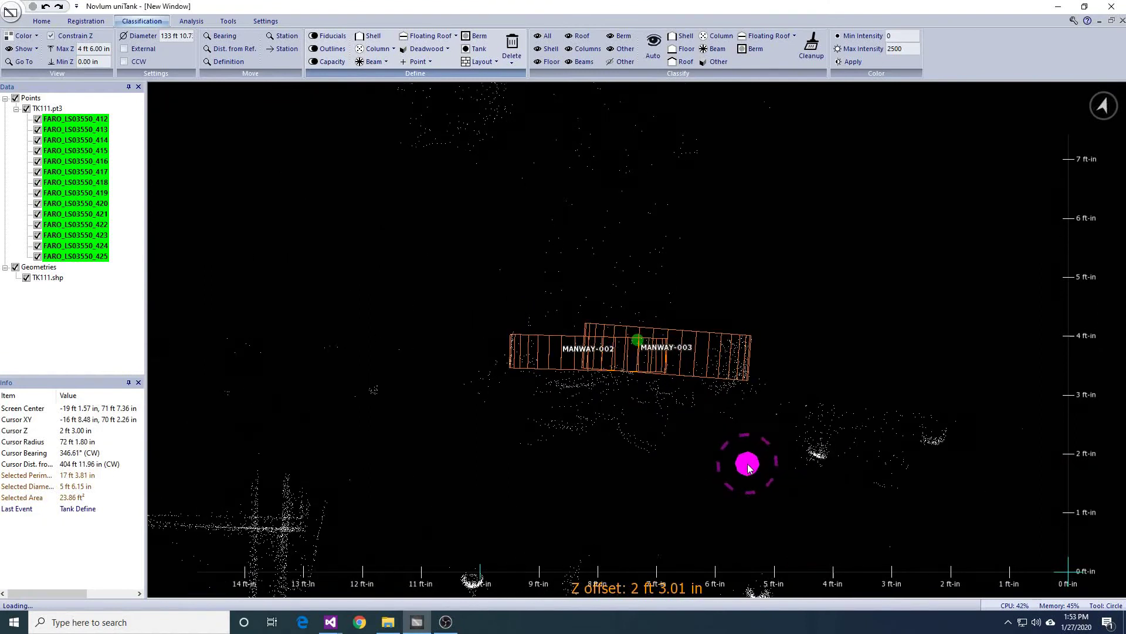
pyautogui.moveTo(611, 348); pyautogui.dragTo(662, 386)
pyautogui.click(685, 382)
pyautogui.click(511, 58)
pyautogui.click(526, 86)
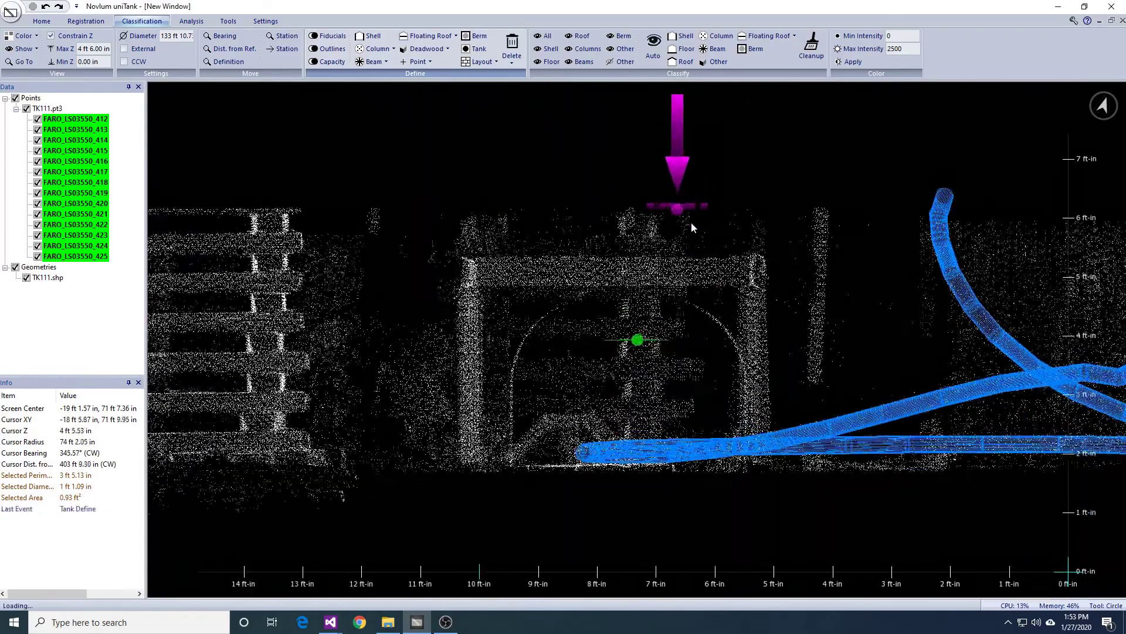
# Step: Circle the arched opening's points with a selection about 4 ft 10 in in diameter and hide all unselected points
pyautogui.moveTo(685, 411); pyautogui.dragTo(674, 505, button='middle')
pyautogui.moveTo(501, 297); pyautogui.dragTo(746, 437)
pyautogui.click(23, 48)
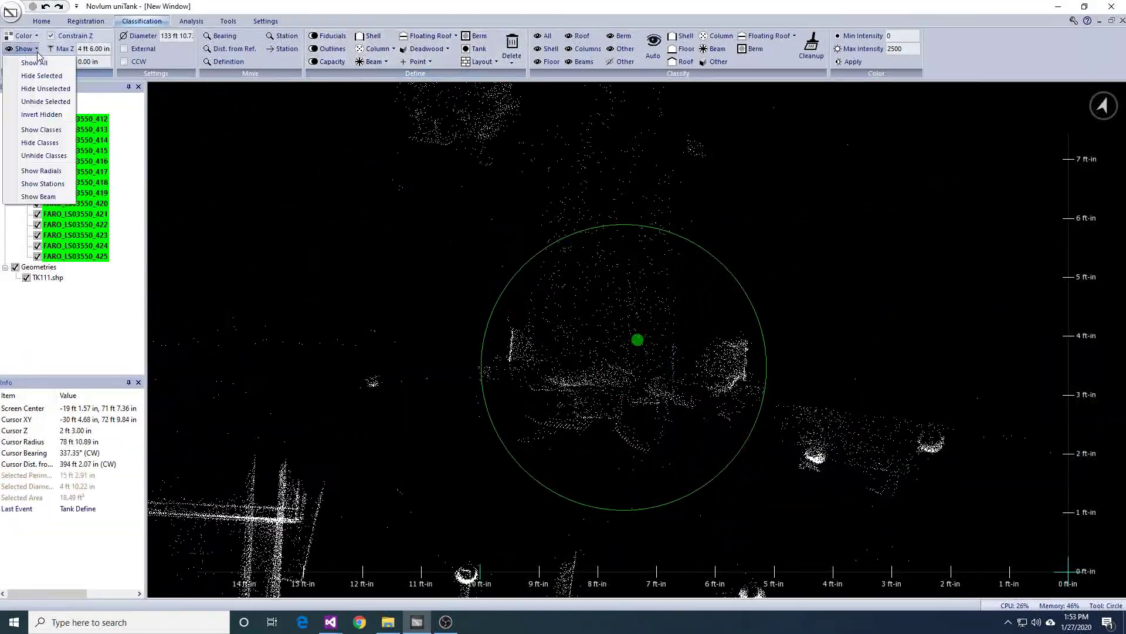
pyautogui.click(47, 95)
pyautogui.click(581, 370)
pyautogui.click(622, 333)
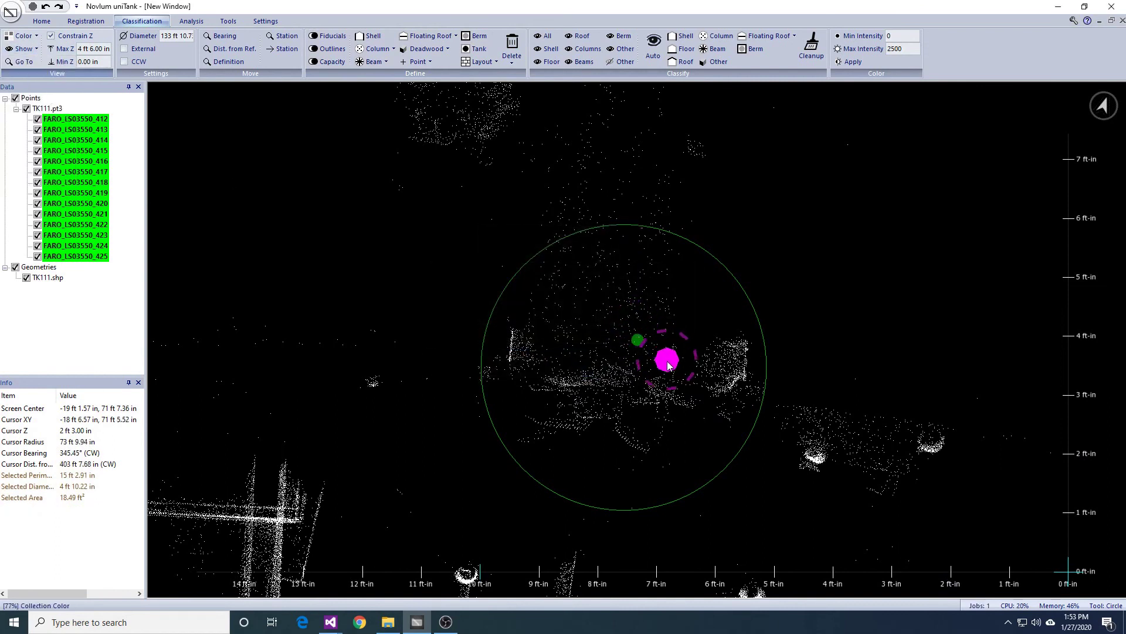
# Step: Clear the circular selection and trace the arched opening's full outline with a polygon of about 10.7 ft² in the side view
pyautogui.scroll(3, 674, 352)
pyautogui.moveTo(687, 351); pyautogui.dragTo(680, 339, button='middle')
pyautogui.moveTo(694, 378); pyautogui.dragTo(705, 398, button='right')
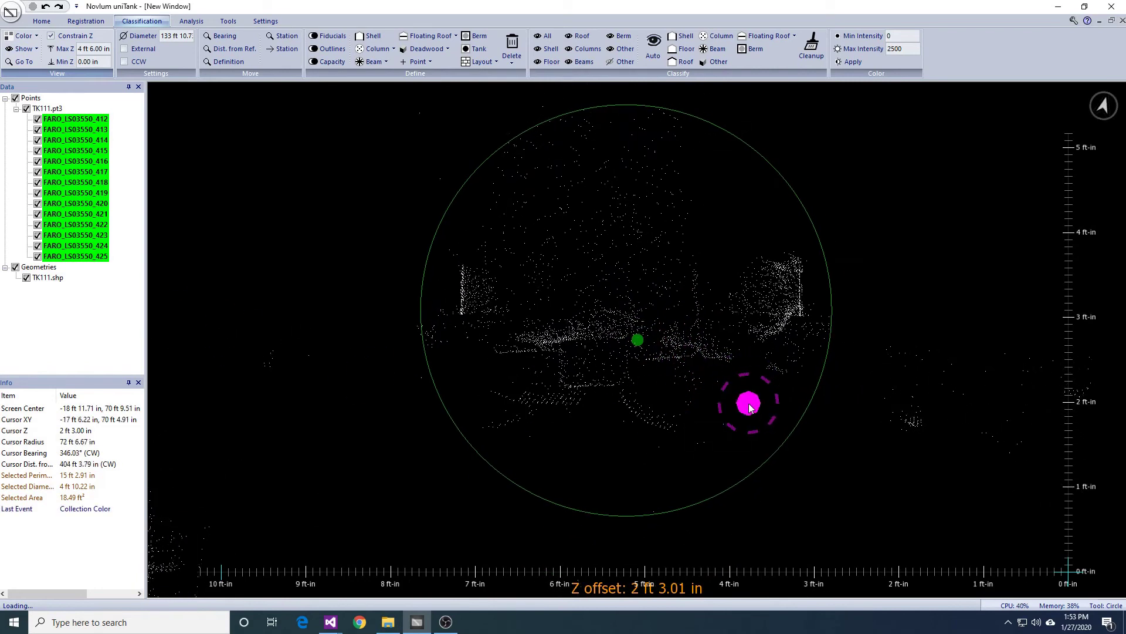
pyautogui.press('space')
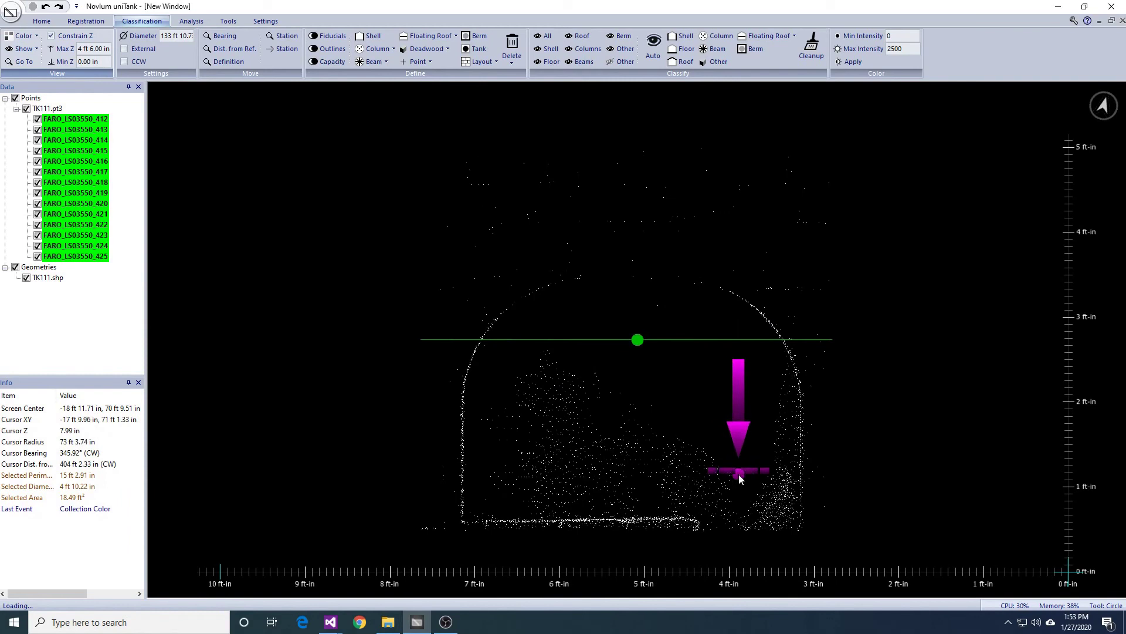
pyautogui.press('space')
pyautogui.press('Escape')
pyautogui.press('space')
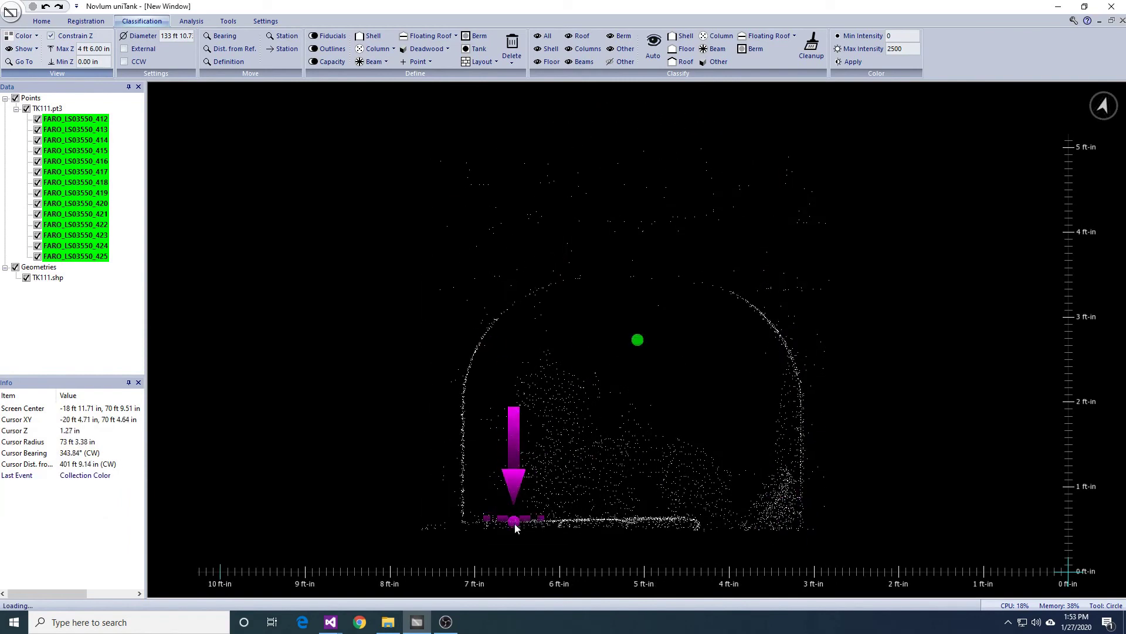
pyautogui.click(42, 21)
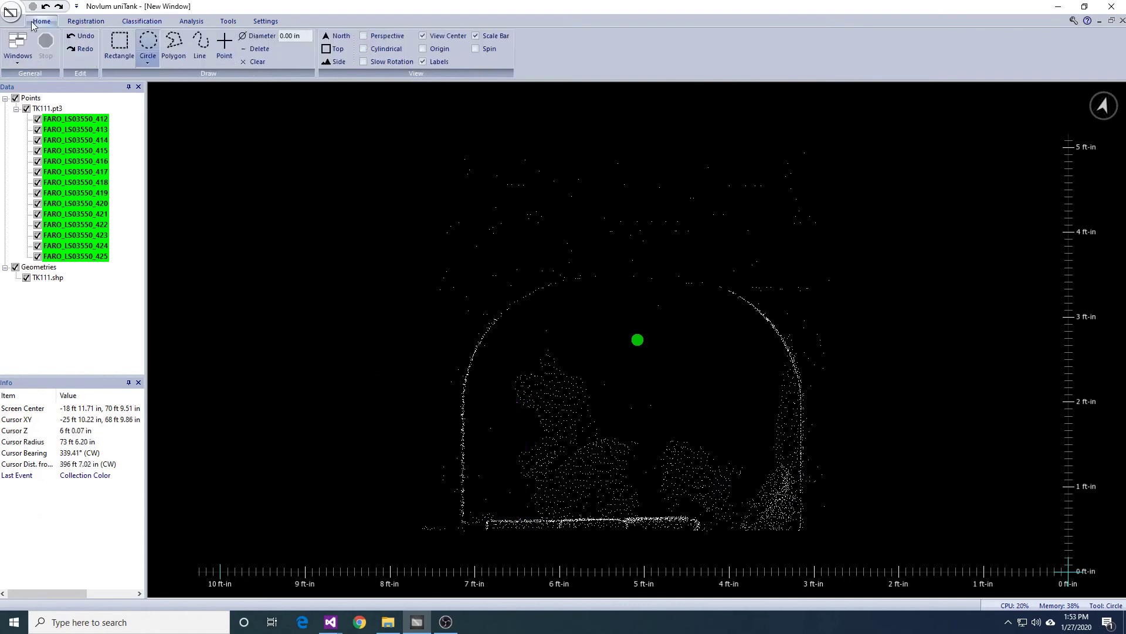
pyautogui.click(183, 47)
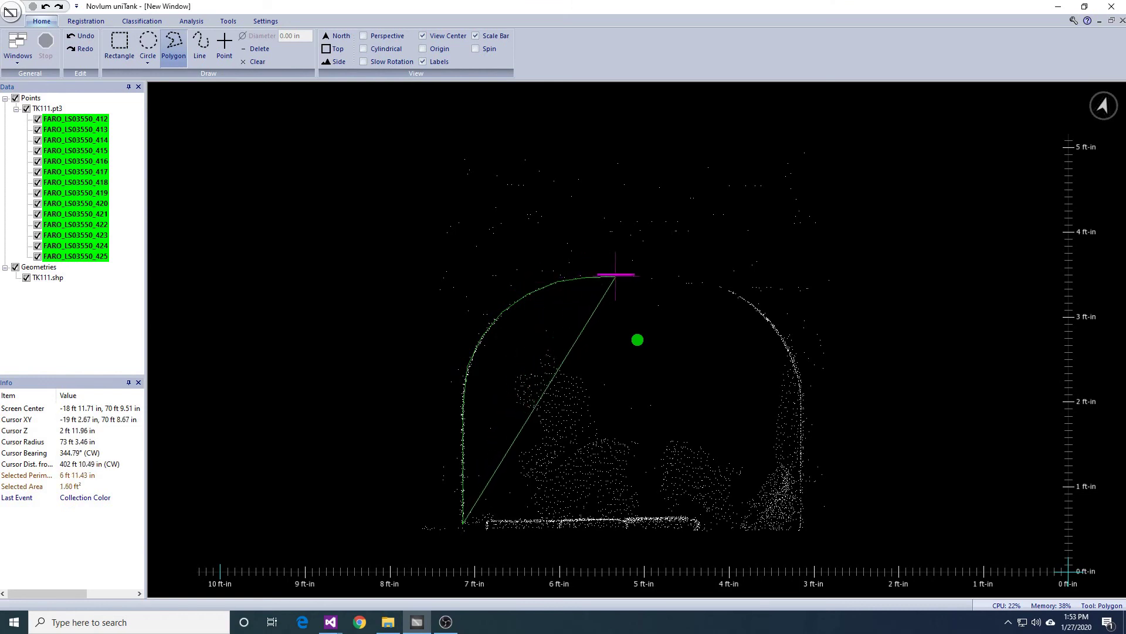
pyautogui.click(707, 281)
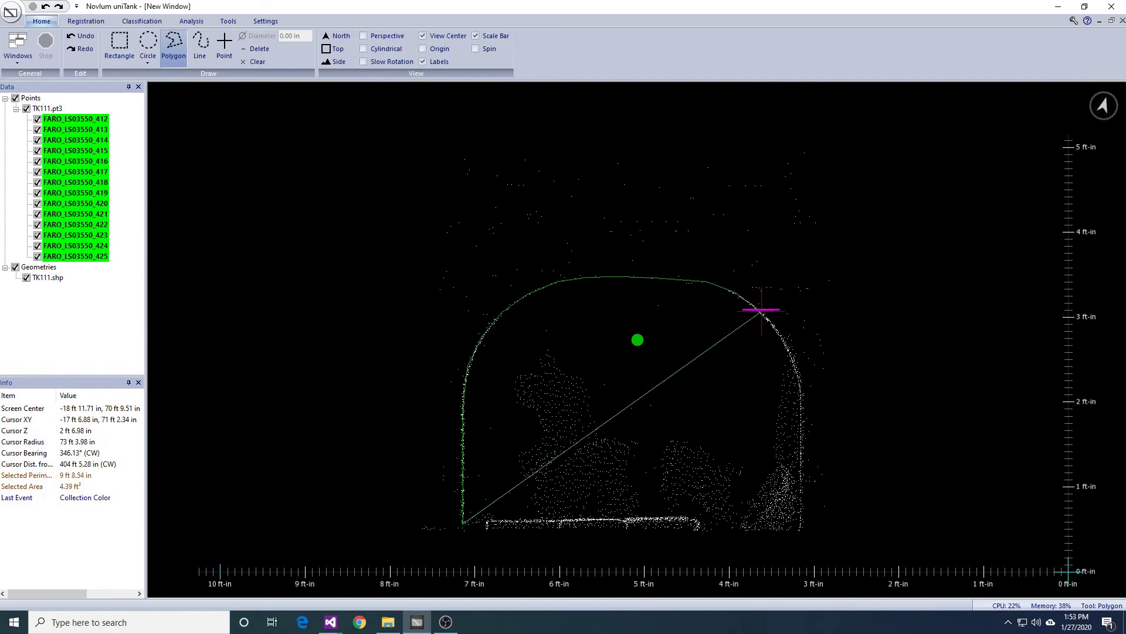
pyautogui.click(779, 332)
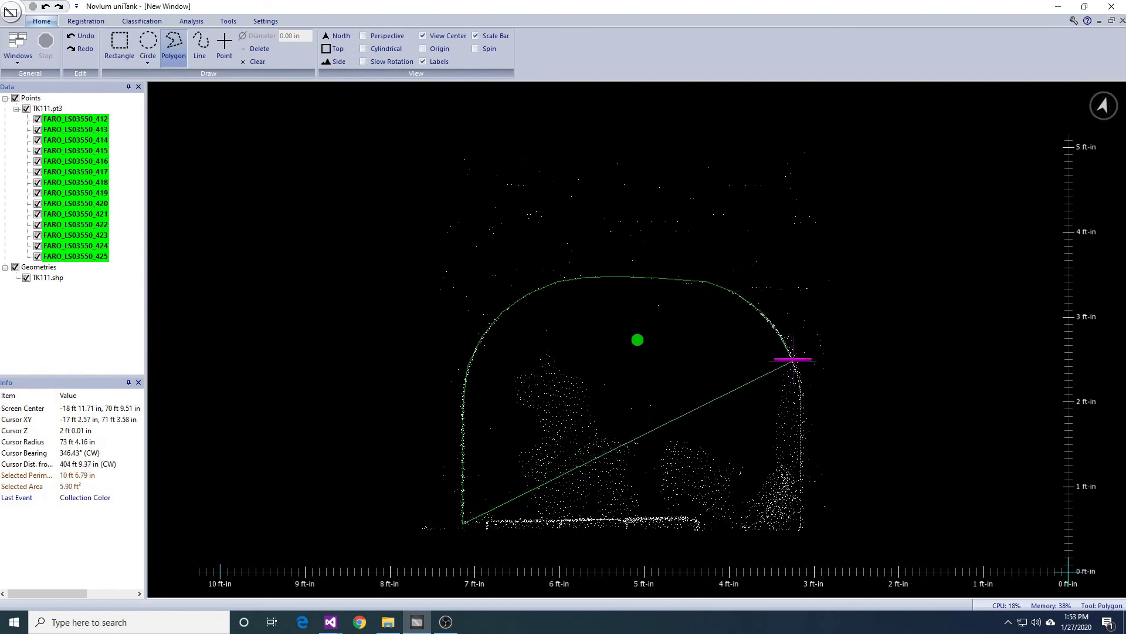
pyautogui.click(801, 389)
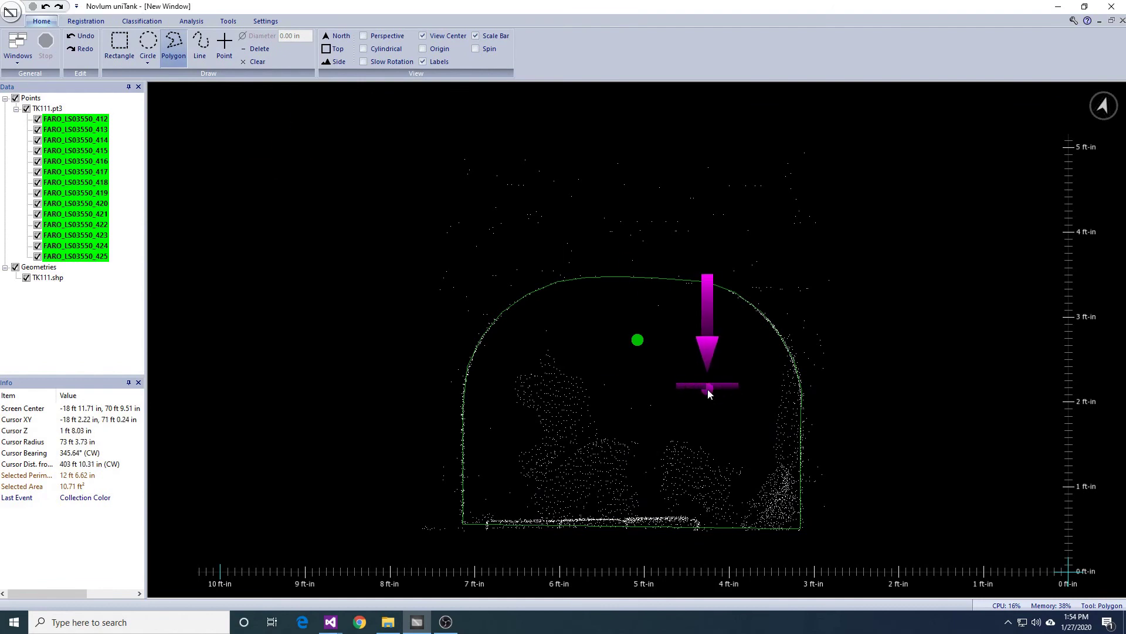
# Step: Extrude the arched outline from its front face as solid, capacity-subtracting deadwood 10 in long, named Cleanout
pyautogui.press('t')
pyautogui.click(142, 21)
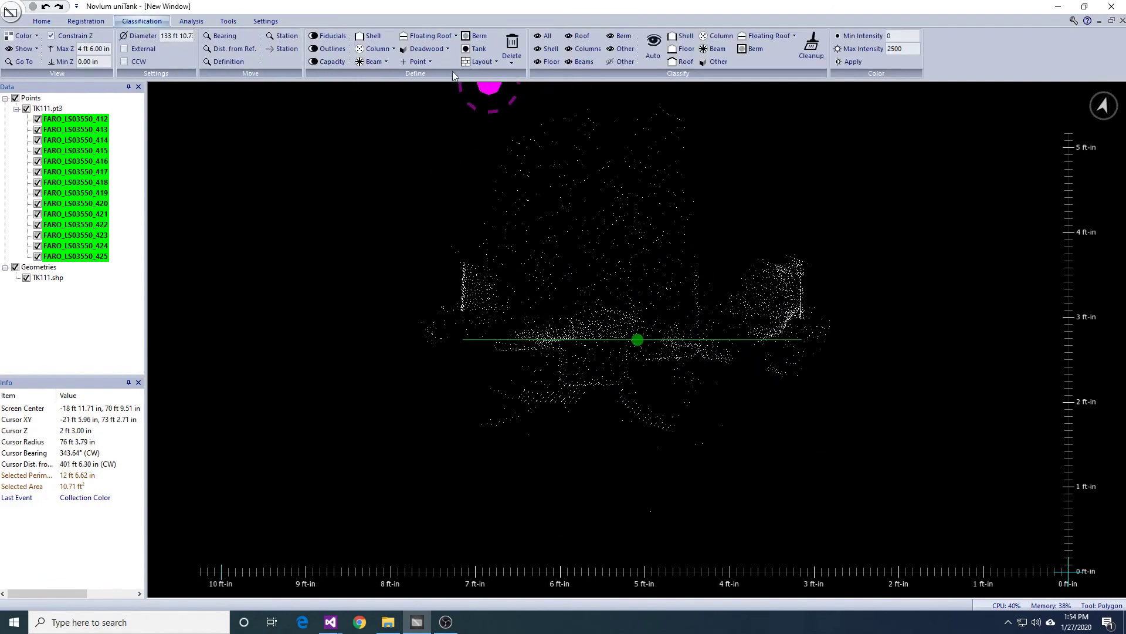
pyautogui.click(447, 48)
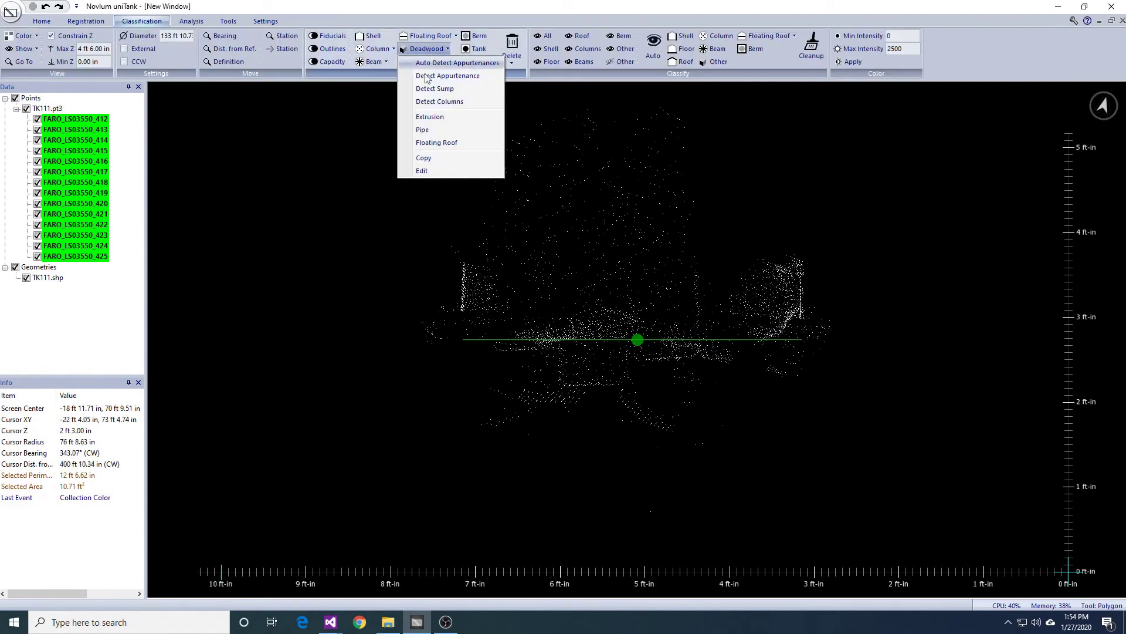
pyautogui.click(453, 117)
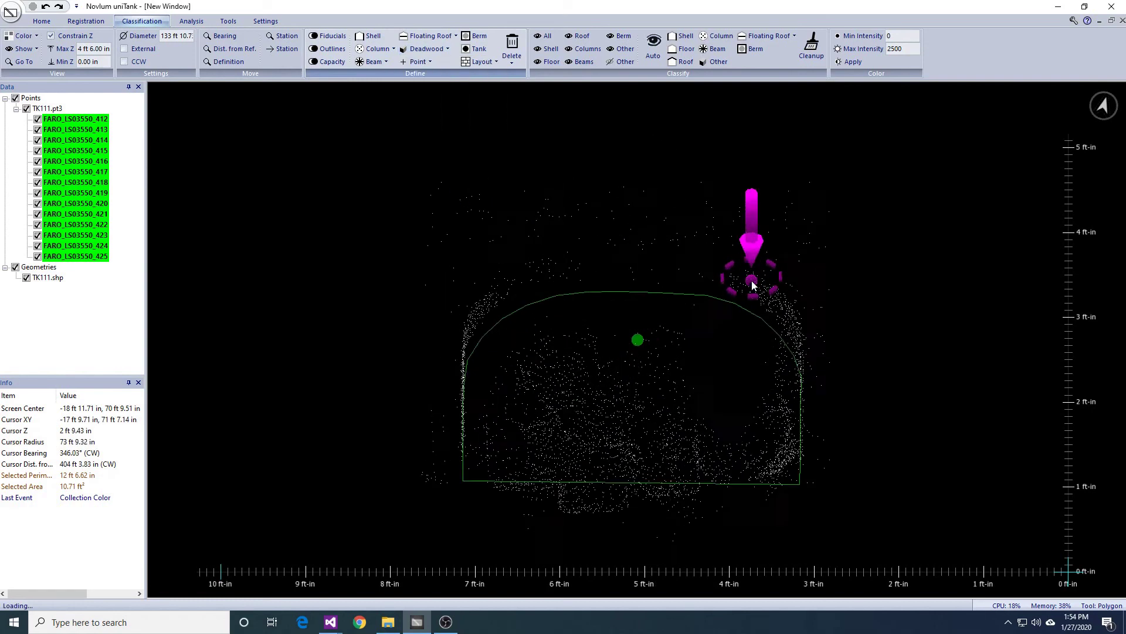
pyautogui.click(429, 53)
pyautogui.click(440, 118)
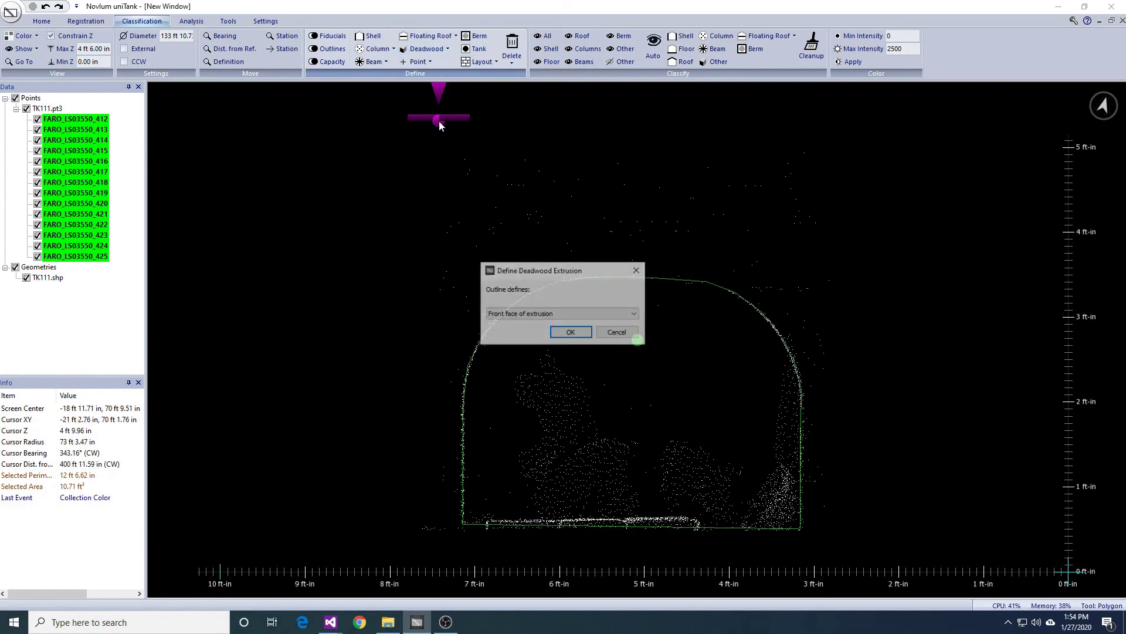
pyautogui.click(578, 332)
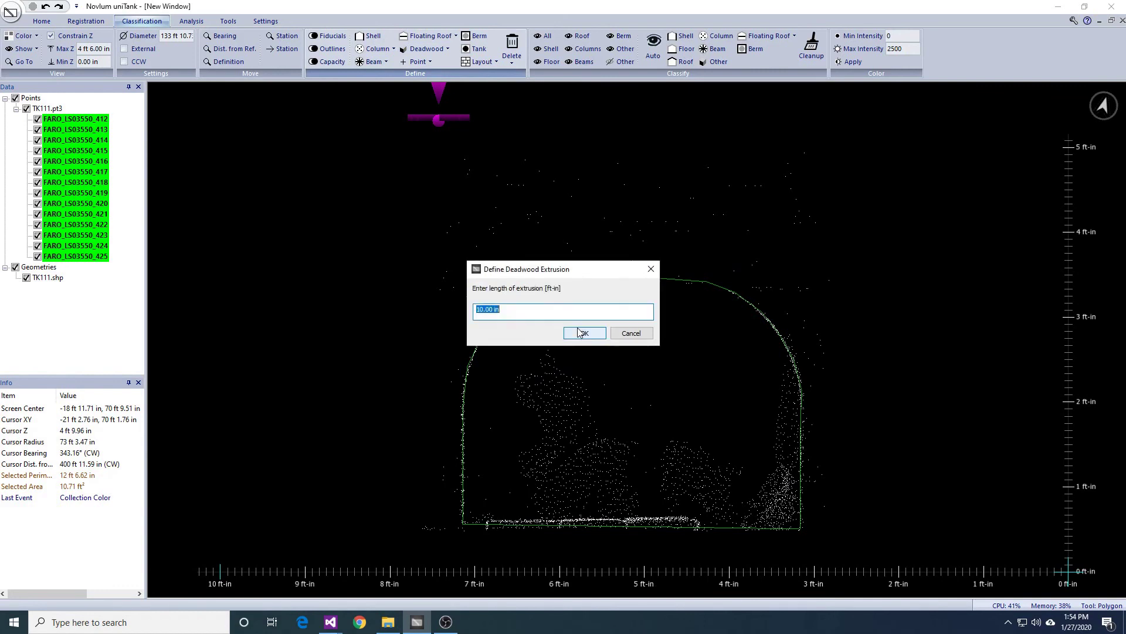
pyautogui.click(580, 333)
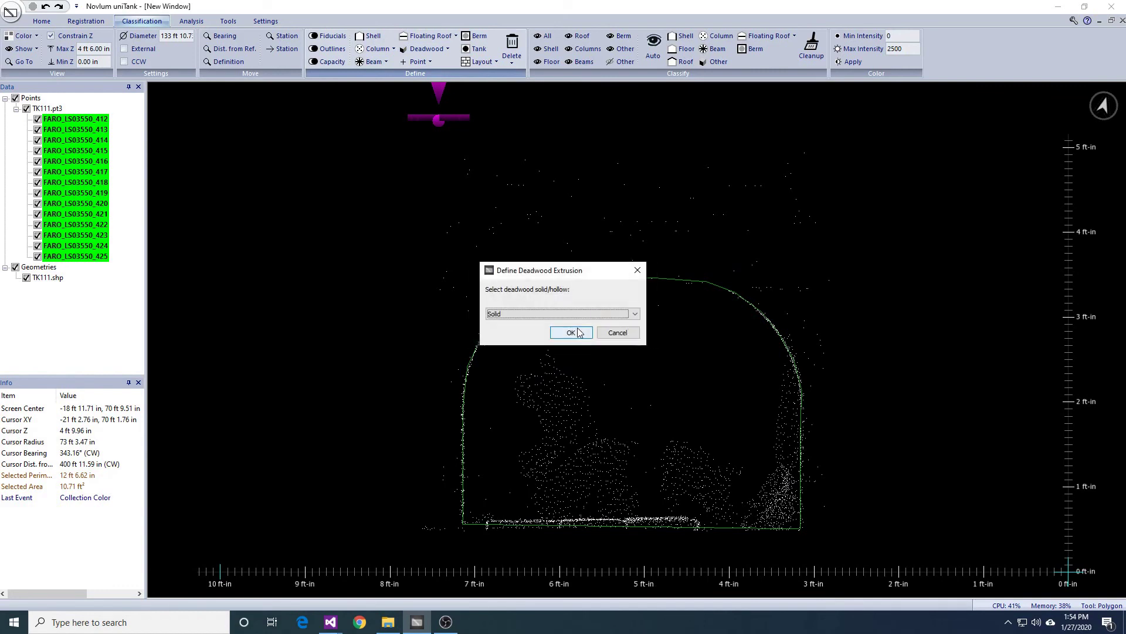
pyautogui.click(577, 332)
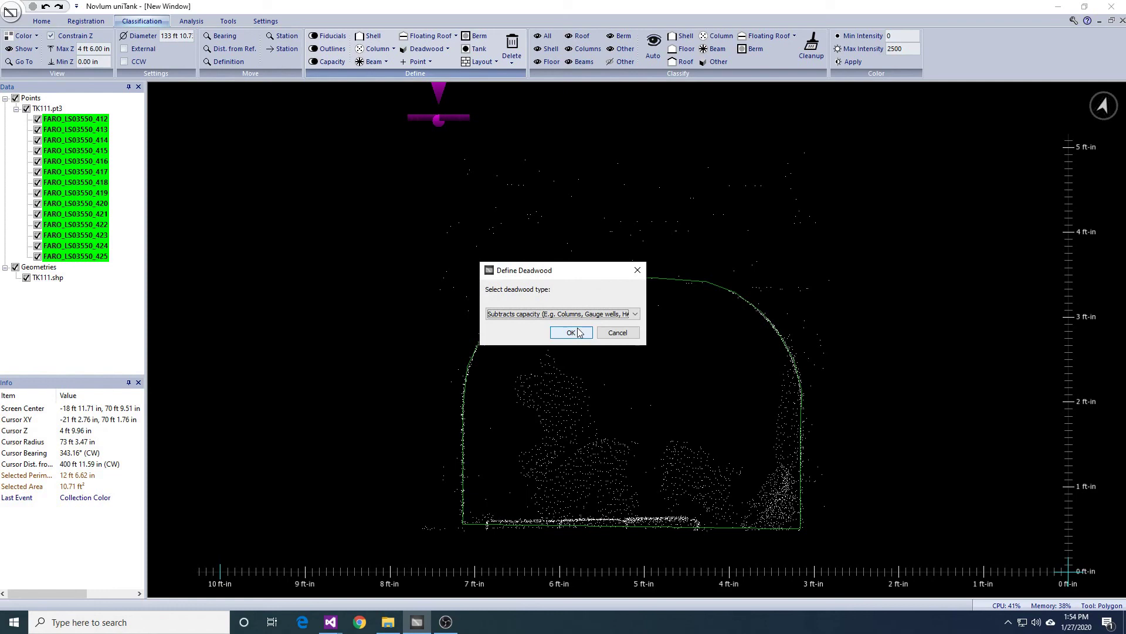
pyautogui.click(578, 333)
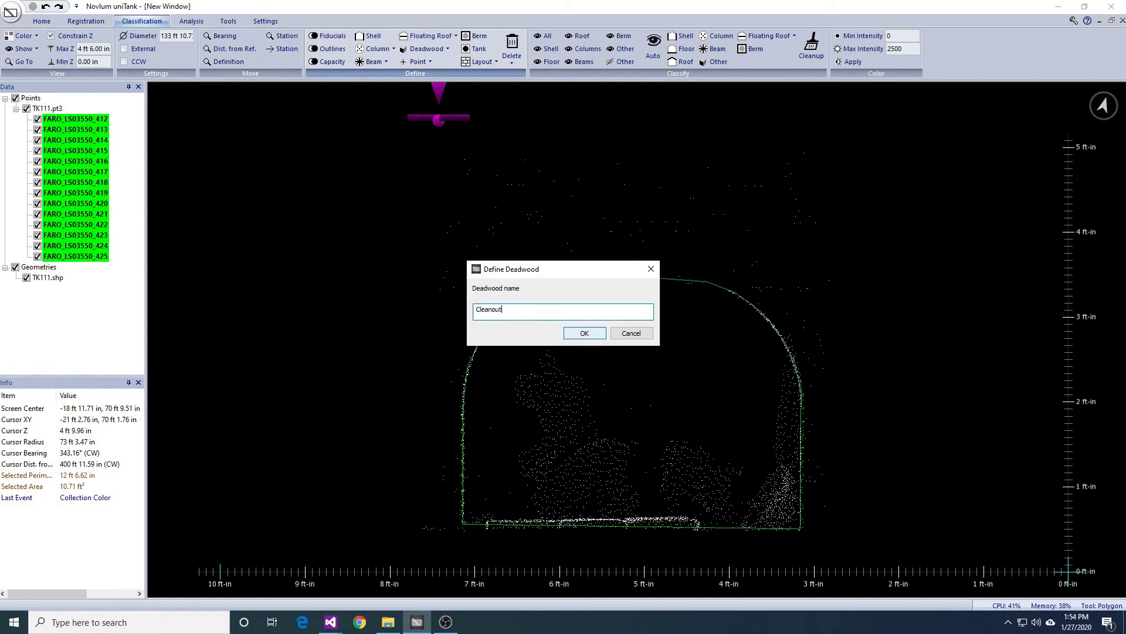
pyautogui.click(578, 332)
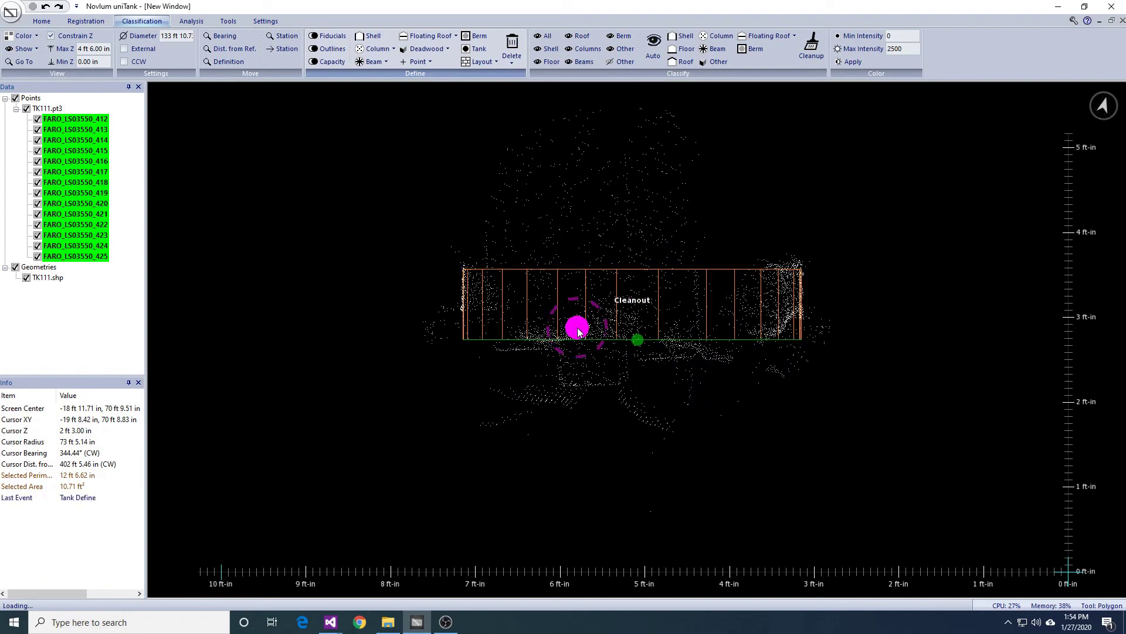
pyautogui.moveTo(627, 315); pyautogui.dragTo(707, 282, button='middle')
pyautogui.scroll(-2, 661, 316)
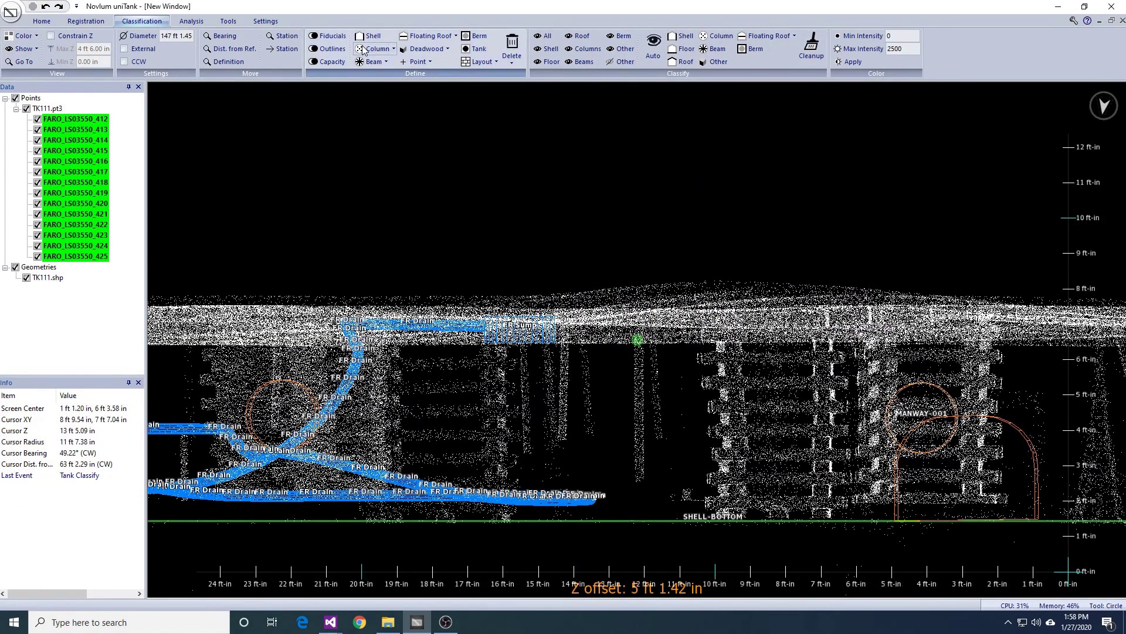
# Step: Start defining floating roof deadwood with low leg Z 5 ft, high leg Z 8 ft and a roof weight of 28,000 lb
pyautogui.click(447, 50)
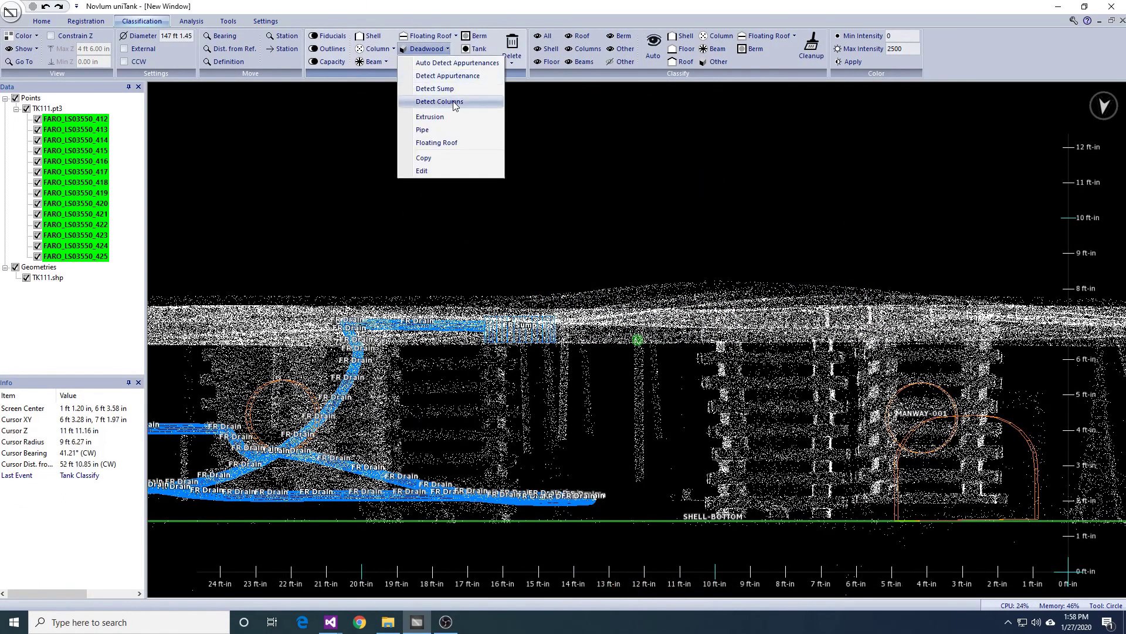
pyautogui.click(448, 145)
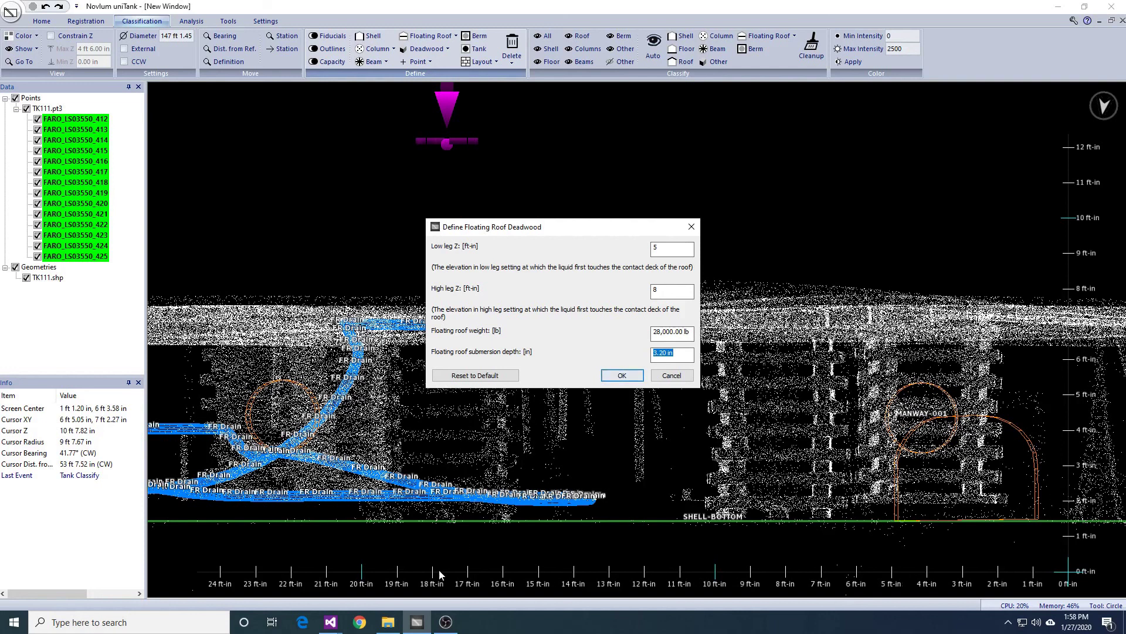
# Step: Open Floating Roof Calculator - Flat.xlsx from the uniTank utilities folder, check its total displaced depth, and return to the uniTank definition
pyautogui.click(392, 632)
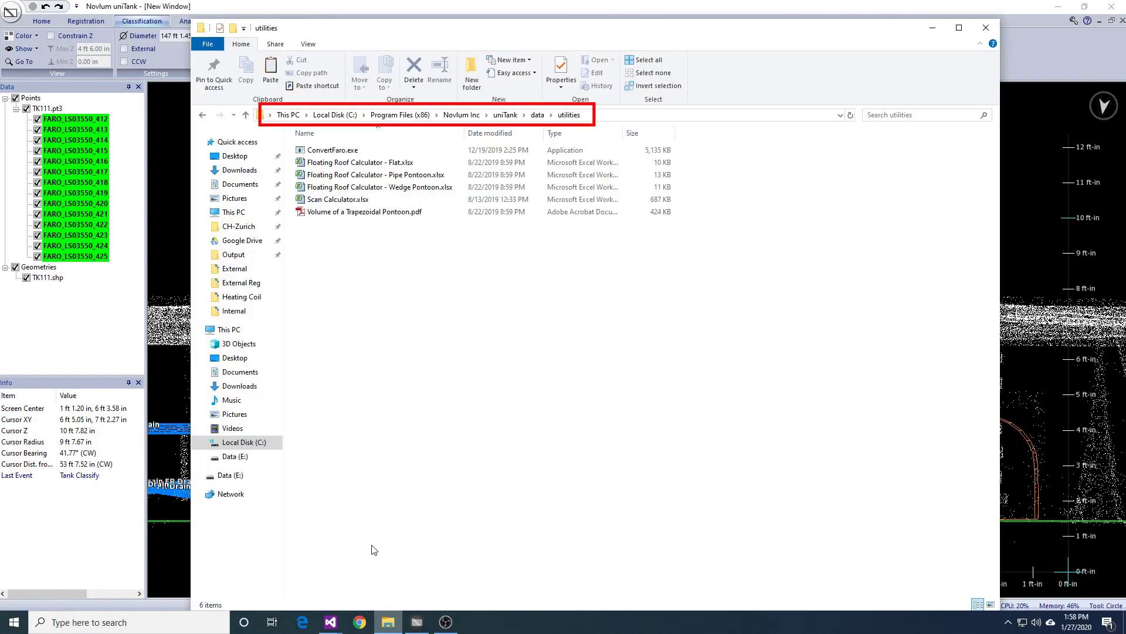
pyautogui.doubleClick(370, 164)
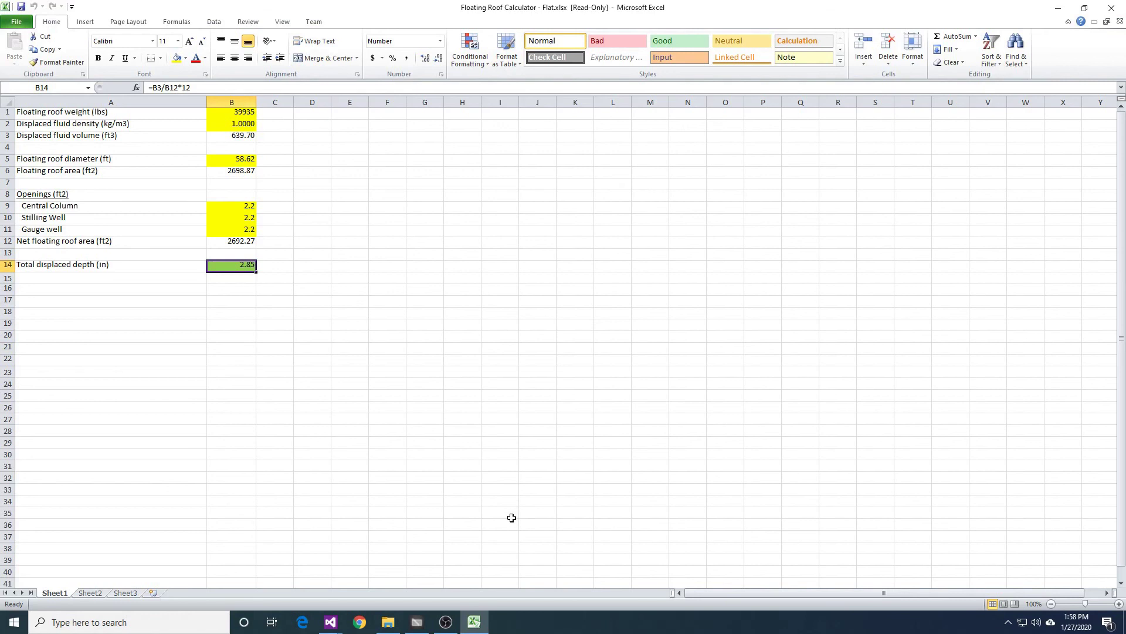
pyautogui.moveTo(430, 625)
pyautogui.click(443, 594)
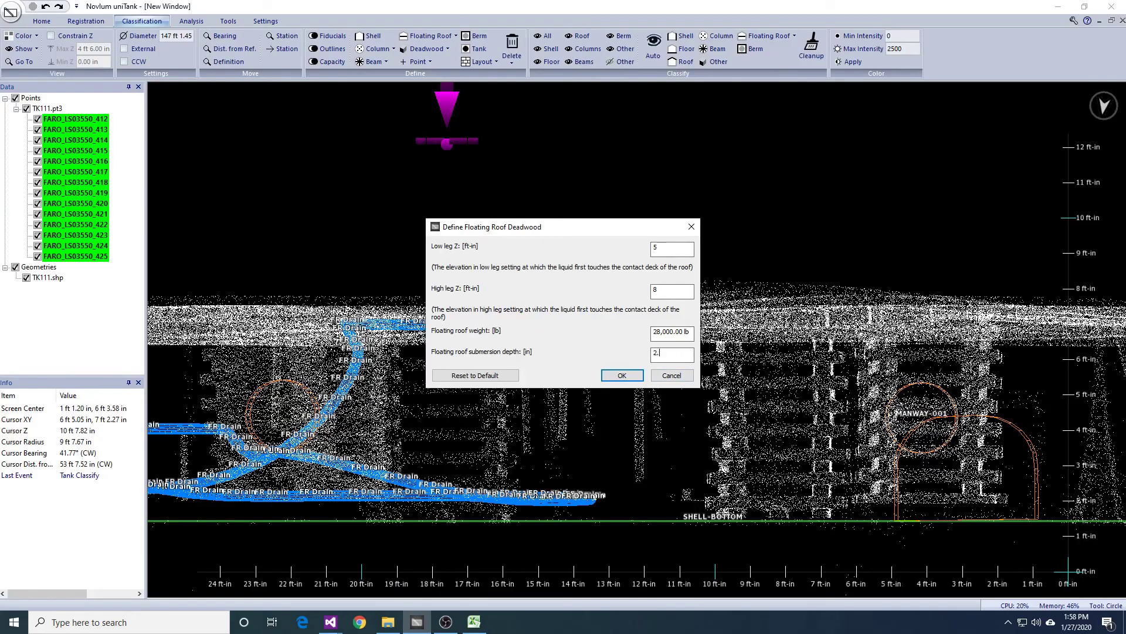
# Step: Enter the floating roof submersion depth and create the floating roof deadwood in TK111
pyautogui.click(630, 379)
pyautogui.scroll(-5, 628, 377)
pyautogui.scroll(-3, 680, 348)
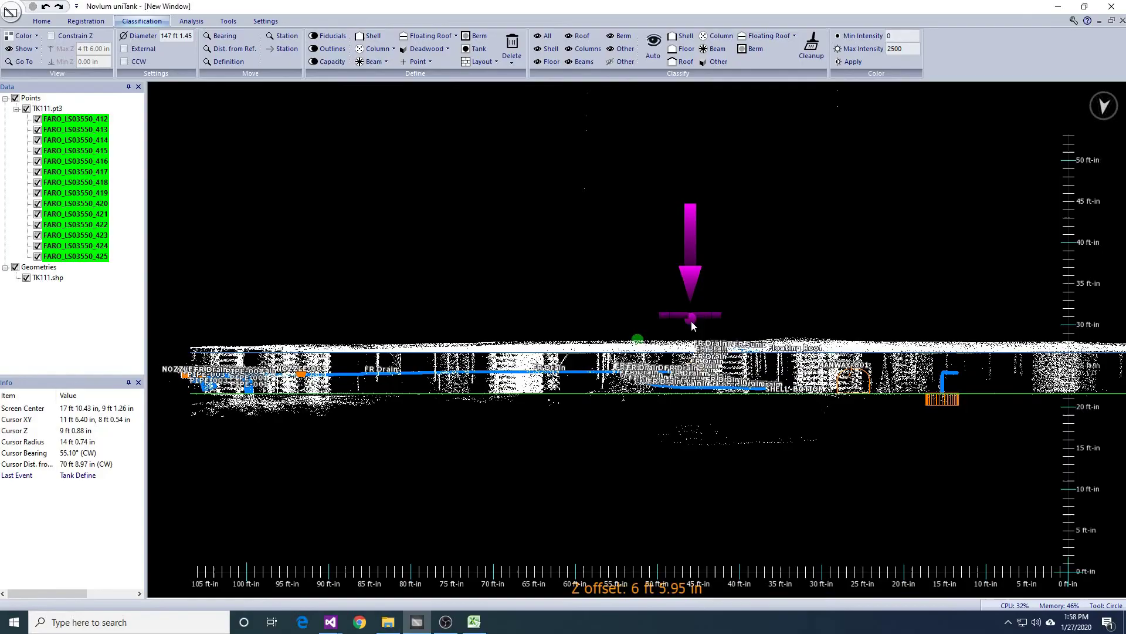
pyautogui.moveTo(692, 322); pyautogui.dragTo(695, 388, button='middle')
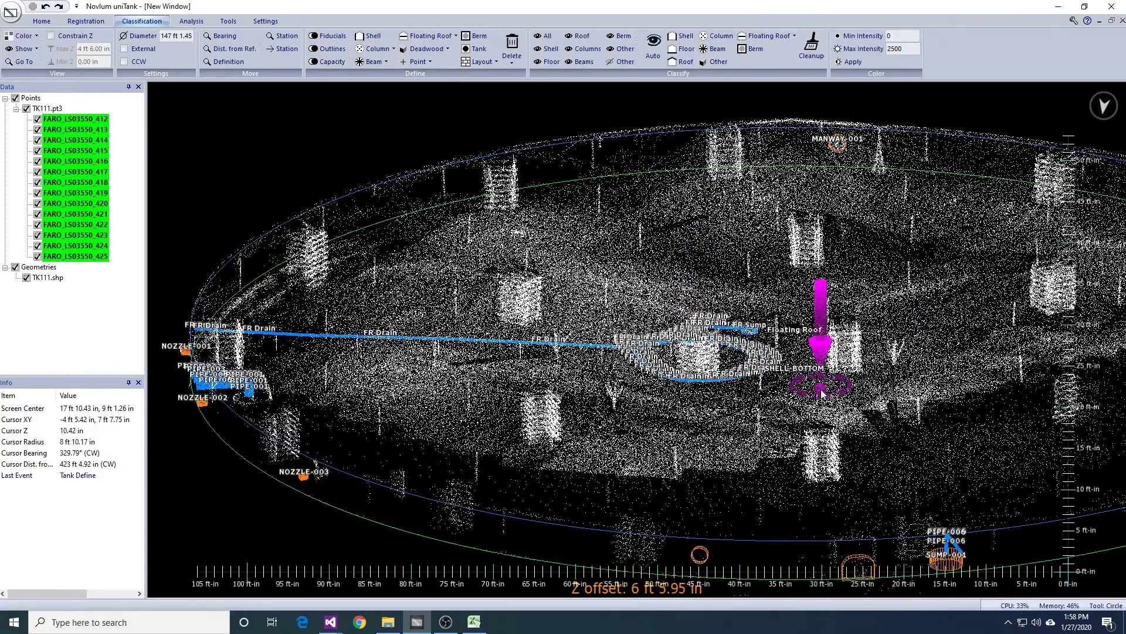
pyautogui.scroll(-3, 822, 390)
pyautogui.moveTo(817, 358); pyautogui.dragTo(761, 353, button='middle')
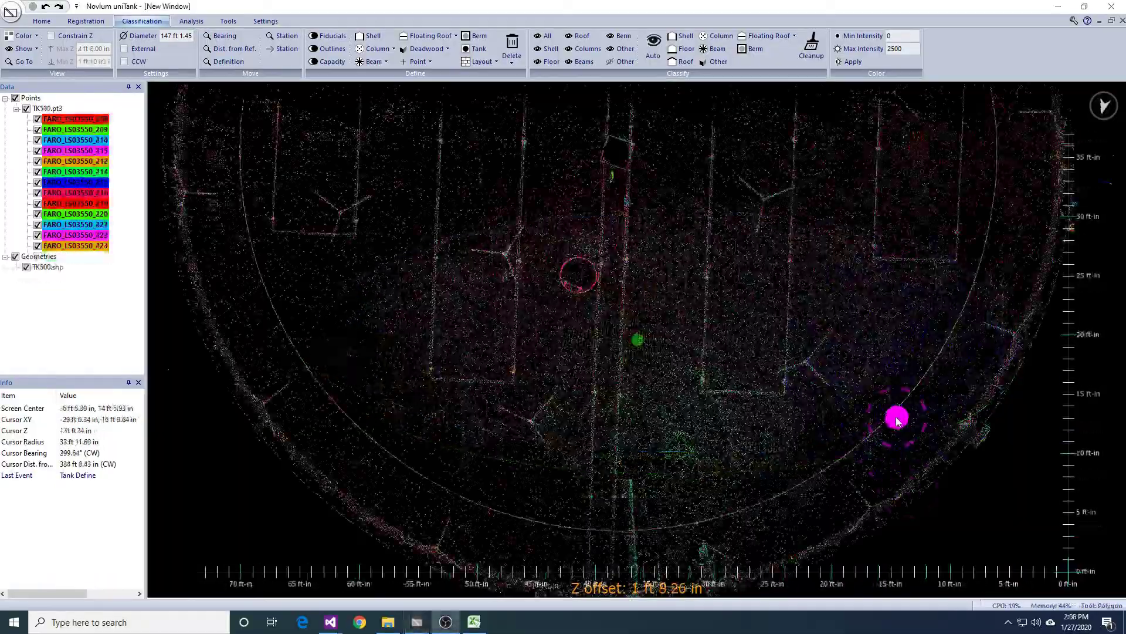
# Step: Constrain the displayed TK500 points to elevations between 1 ft 10 in and 2 ft 2 in to isolate the rectangular coil
pyautogui.moveTo(856, 422); pyautogui.dragTo(202, 166, button='middle')
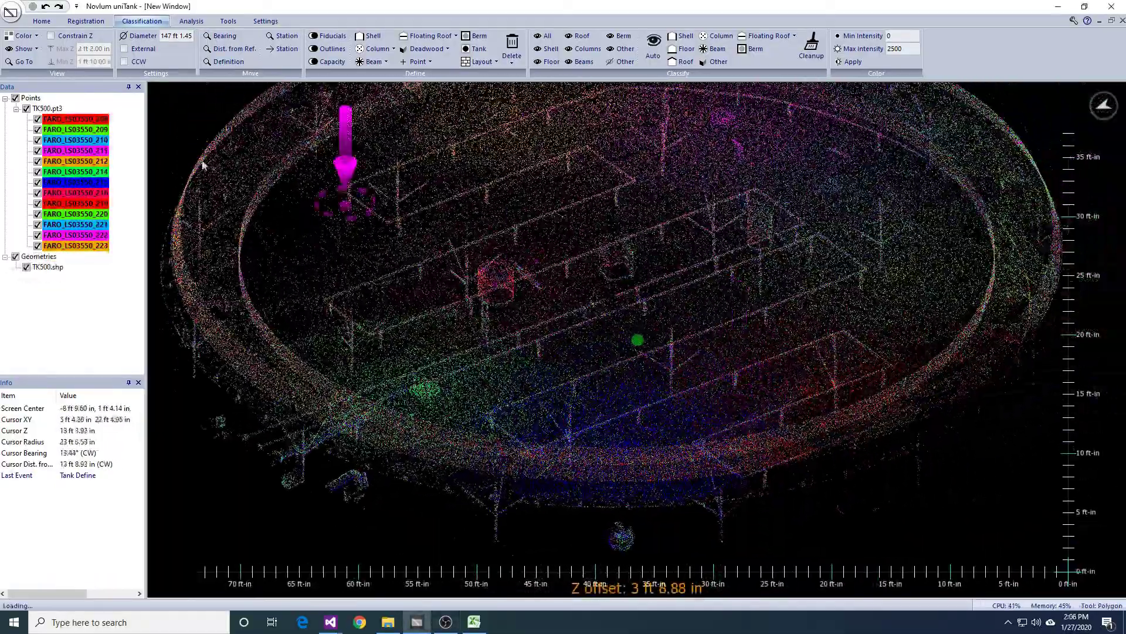
pyautogui.click(69, 36)
pyautogui.moveTo(540, 193); pyautogui.dragTo(710, 430, button='middle')
pyautogui.scroll(-2, 699, 416)
pyautogui.scroll(5, 646, 377)
pyautogui.moveTo(443, 425)
pyautogui.mouseDown(button='middle')
pyautogui.moveTo(553, 246)
pyautogui.moveTo(558, 343)
pyautogui.mouseUp(button='middle')
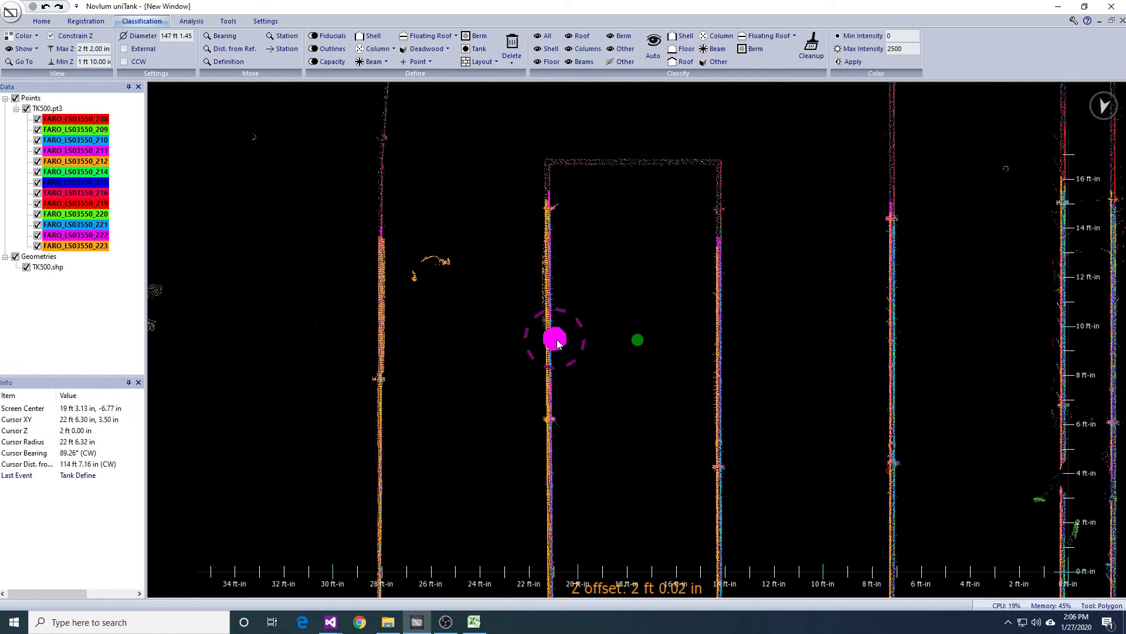
# Step: Enclose the stray points along one side of the coil's straight pipe run with a polygon of about 3.4 ft² and hide them
pyautogui.moveTo(576, 388)
pyautogui.mouseDown(button='middle')
pyautogui.moveTo(579, 299)
pyautogui.moveTo(568, 415)
pyautogui.moveTo(684, 429)
pyautogui.moveTo(813, 356)
pyautogui.moveTo(806, 335)
pyautogui.moveTo(906, 258)
pyautogui.moveTo(681, 428)
pyautogui.mouseUp(button='middle')
pyautogui.scroll(5, 582, 395)
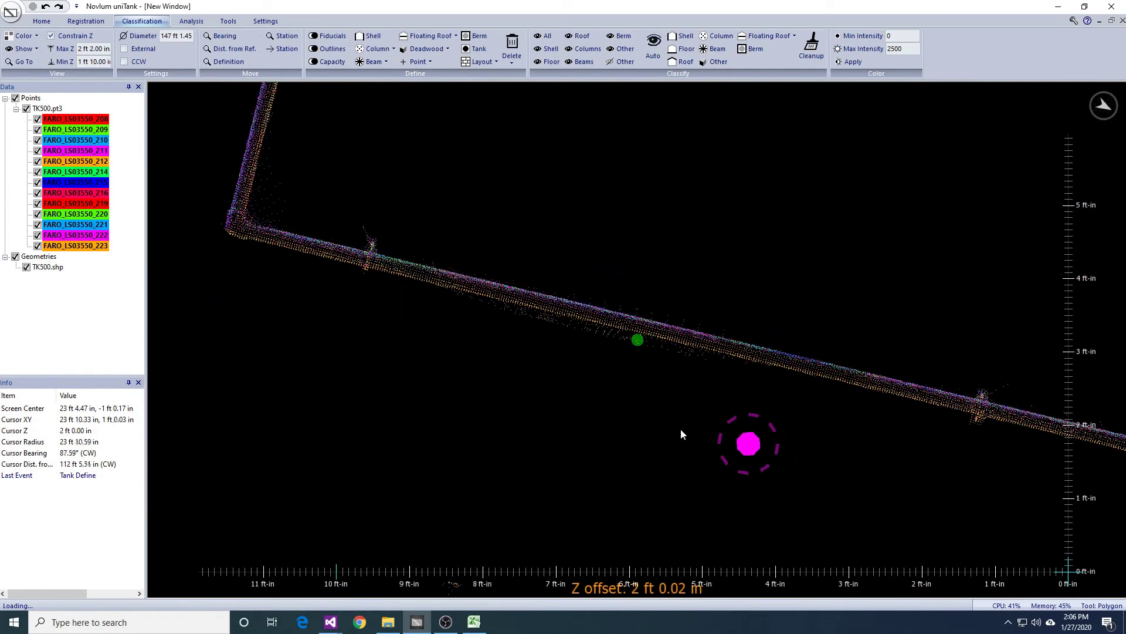
pyautogui.click(772, 366)
pyautogui.click(769, 417)
pyautogui.doubleClick(508, 372)
pyautogui.click(23, 48)
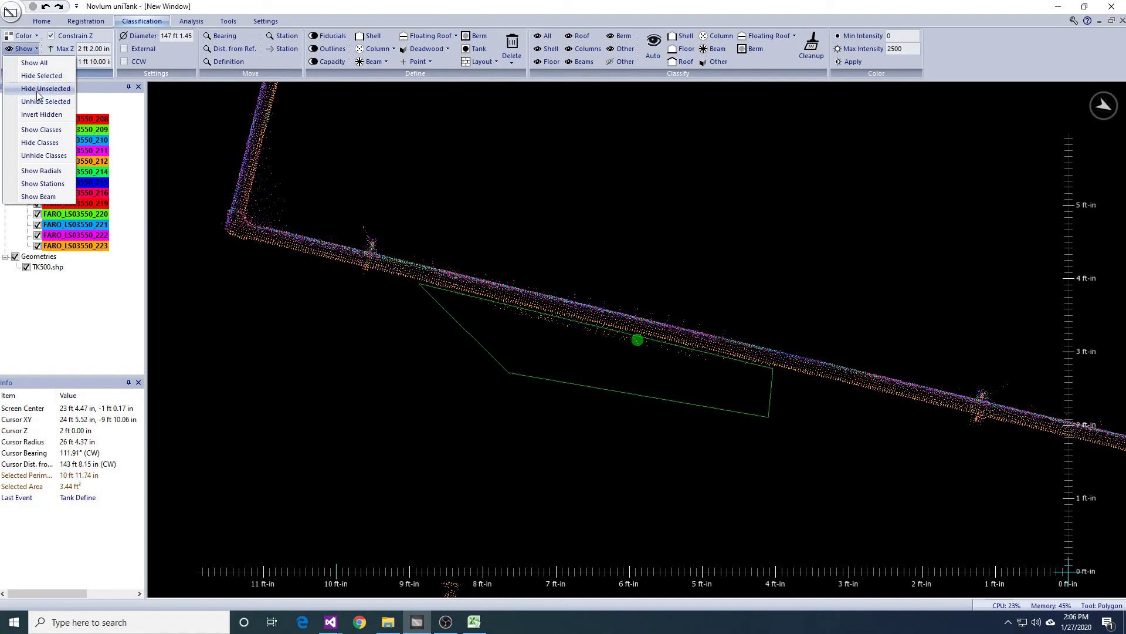
pyautogui.click(37, 94)
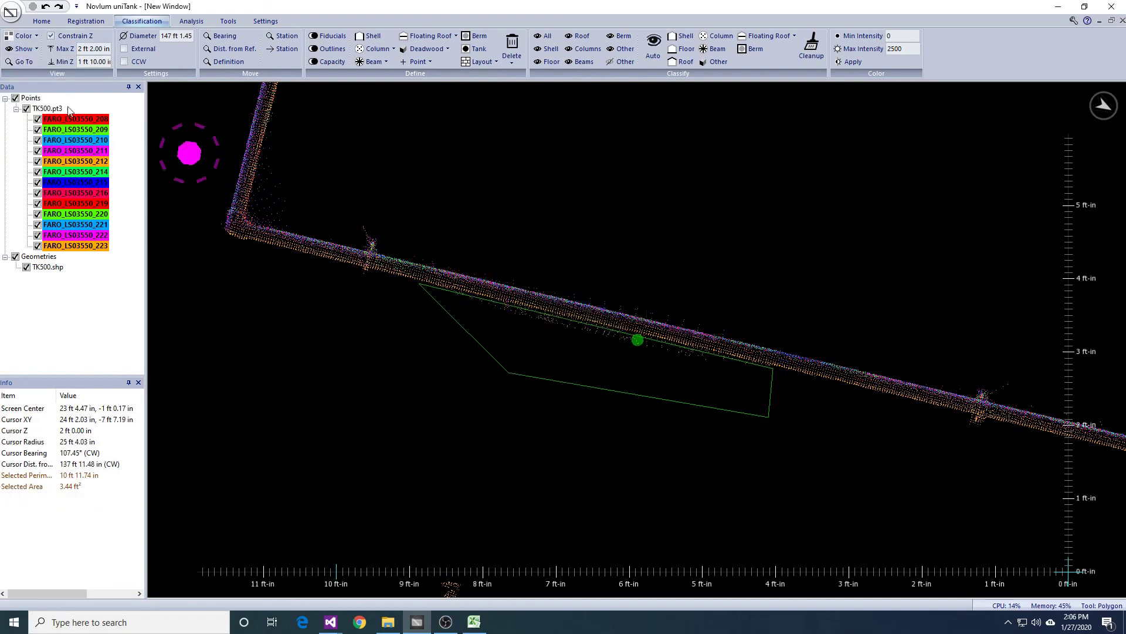
pyautogui.click(20, 49)
pyautogui.click(26, 75)
# Step: Enclose the stray points on the pipe run's opposite side with a polygon of about 2 ft² and hide them
pyautogui.click(508, 371)
pyautogui.click(571, 371)
pyautogui.click(604, 330)
pyautogui.click(400, 253)
pyautogui.click(734, 339)
pyautogui.click(776, 317)
pyautogui.doubleClick(713, 279)
pyautogui.click(22, 49)
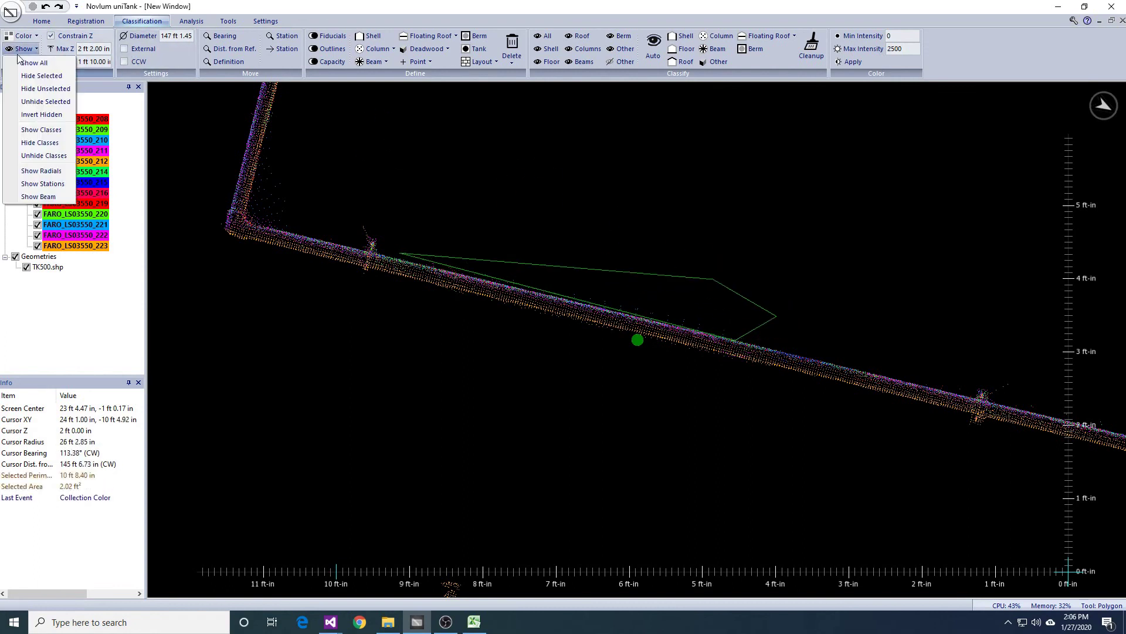
pyautogui.click(39, 76)
pyautogui.press('Return')
pyautogui.press('Return')
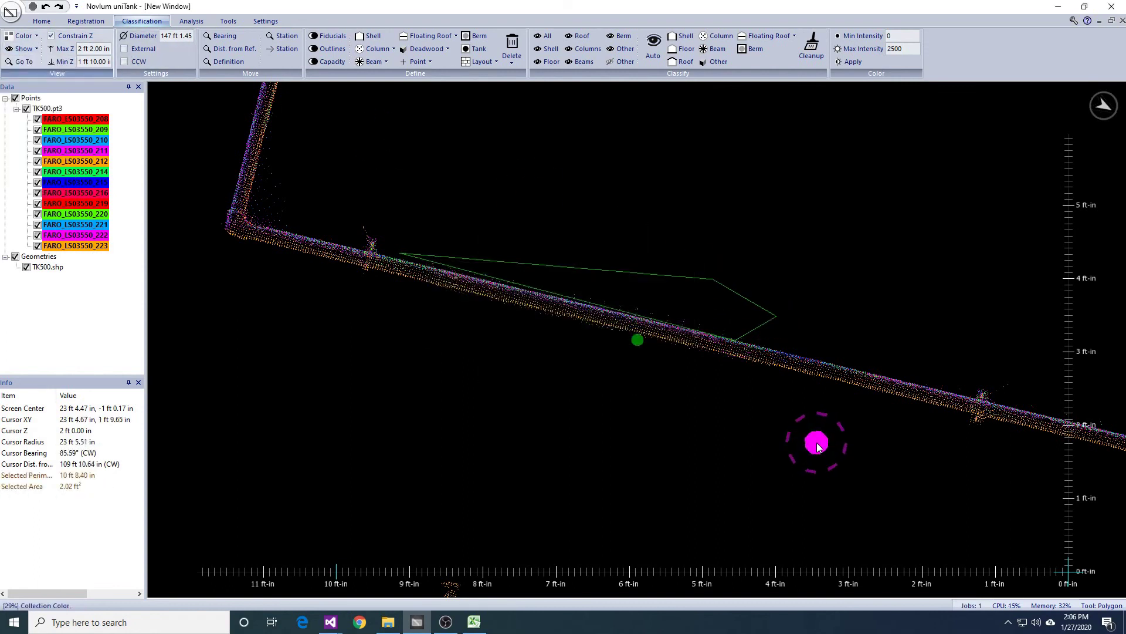
# Step: Enclose the stray structures beside the coil's two parallel inlet pipes with a polygon of about 125 ft² and hide their points in all scans
pyautogui.scroll(-2, 817, 443)
pyautogui.scroll(-2, 817, 445)
pyautogui.moveTo(586, 273); pyautogui.dragTo(558, 345, button='middle')
pyautogui.moveTo(571, 378); pyautogui.dragTo(446, 458, button='right')
pyautogui.moveTo(864, 458); pyautogui.dragTo(734, 522, button='middle')
pyautogui.moveTo(759, 435); pyautogui.dragTo(667, 533, button='right')
pyautogui.scroll(-2, 667, 533)
pyautogui.moveTo(667, 535); pyautogui.dragTo(559, 369, button='middle')
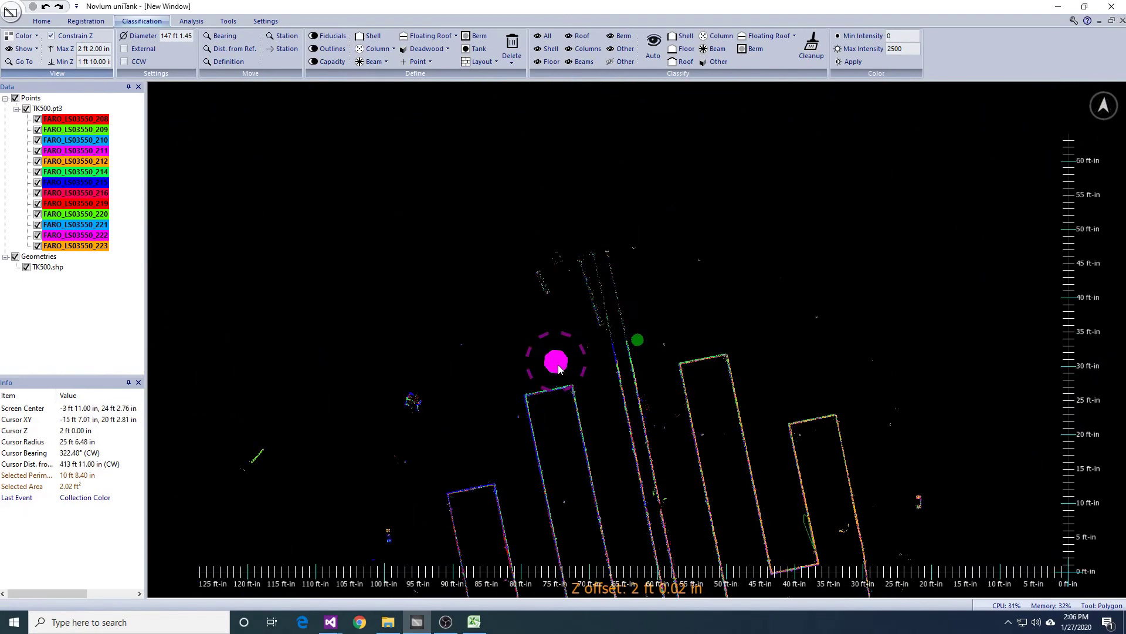
pyautogui.scroll(3, 599, 288)
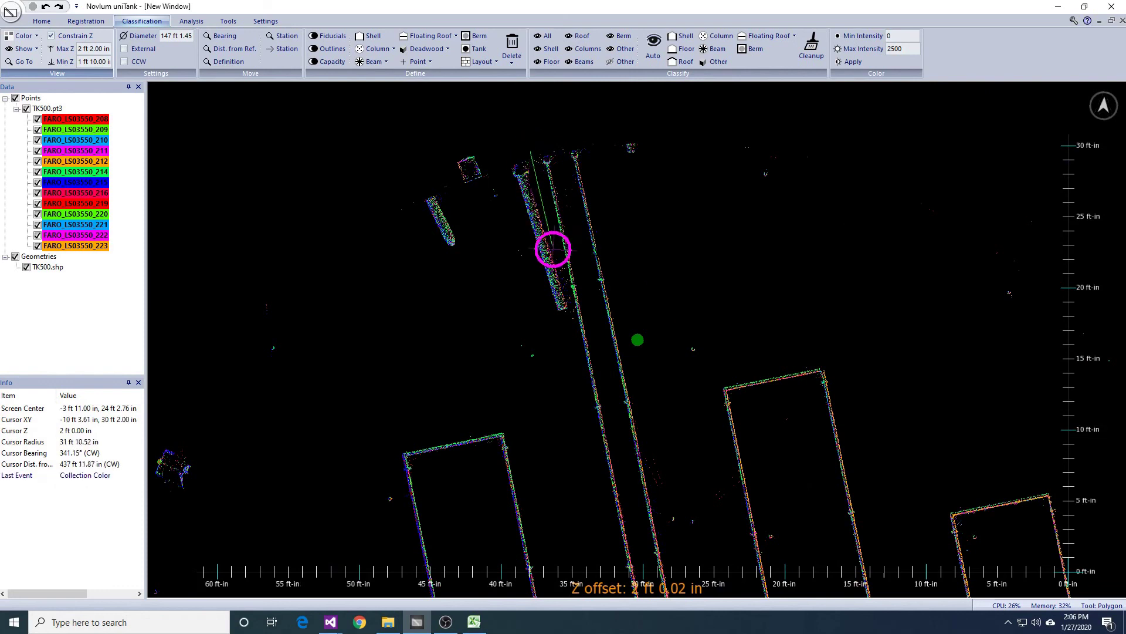
pyautogui.click(576, 321)
pyautogui.click(500, 336)
pyautogui.click(377, 169)
pyautogui.doubleClick(403, 109)
pyautogui.click(23, 37)
pyautogui.click(34, 38)
pyautogui.click(32, 50)
pyautogui.click(36, 75)
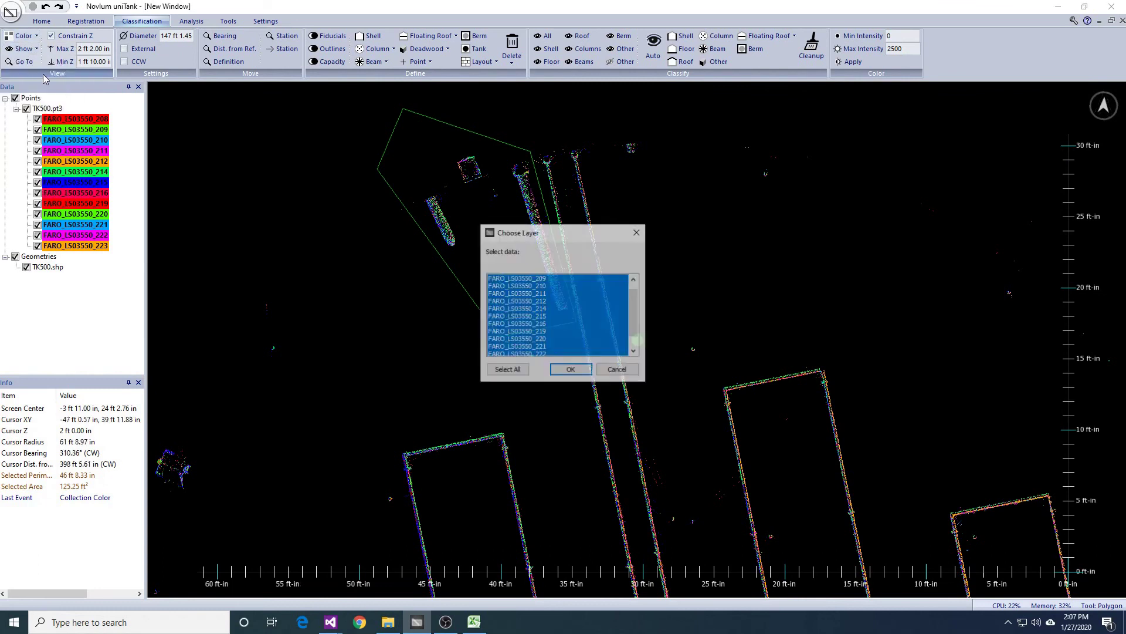
pyautogui.click(633, 368)
pyautogui.press('Return')
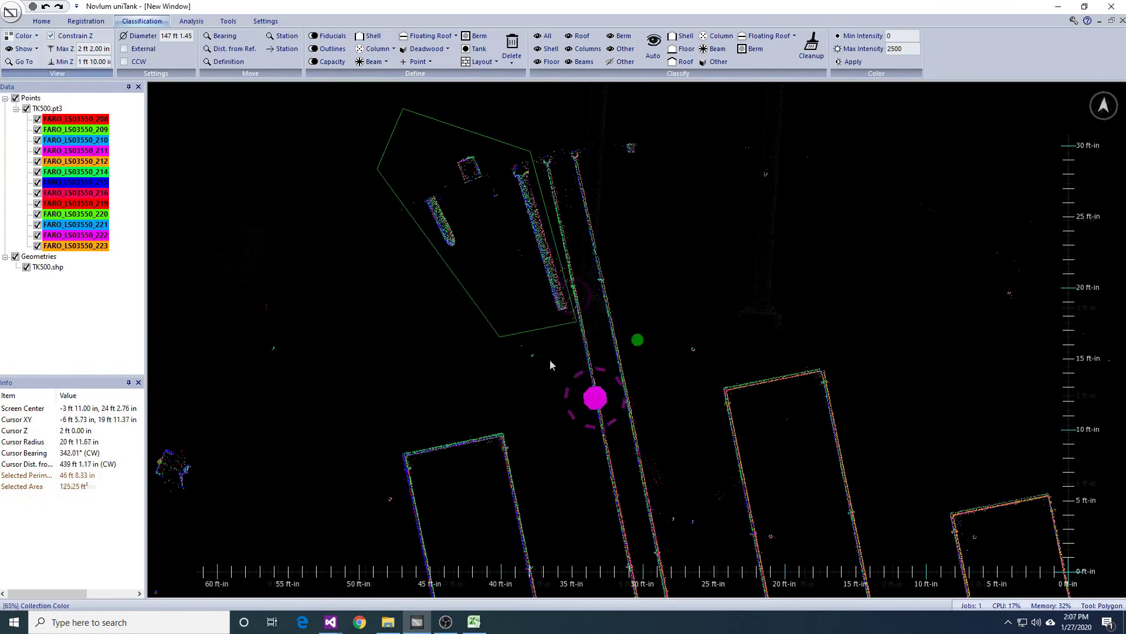
# Step: Enclose the flange points at the ends of the two parallel inlet pipes with a polygon of about 10.4 ft² and hide them
pyautogui.click(603, 296)
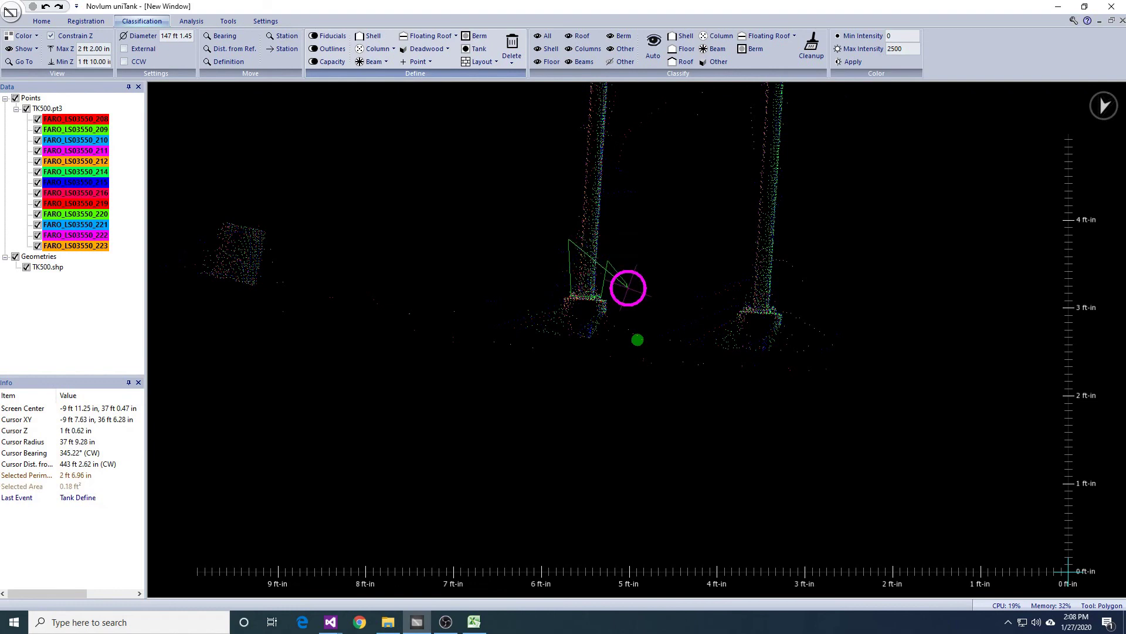
pyautogui.click(627, 285)
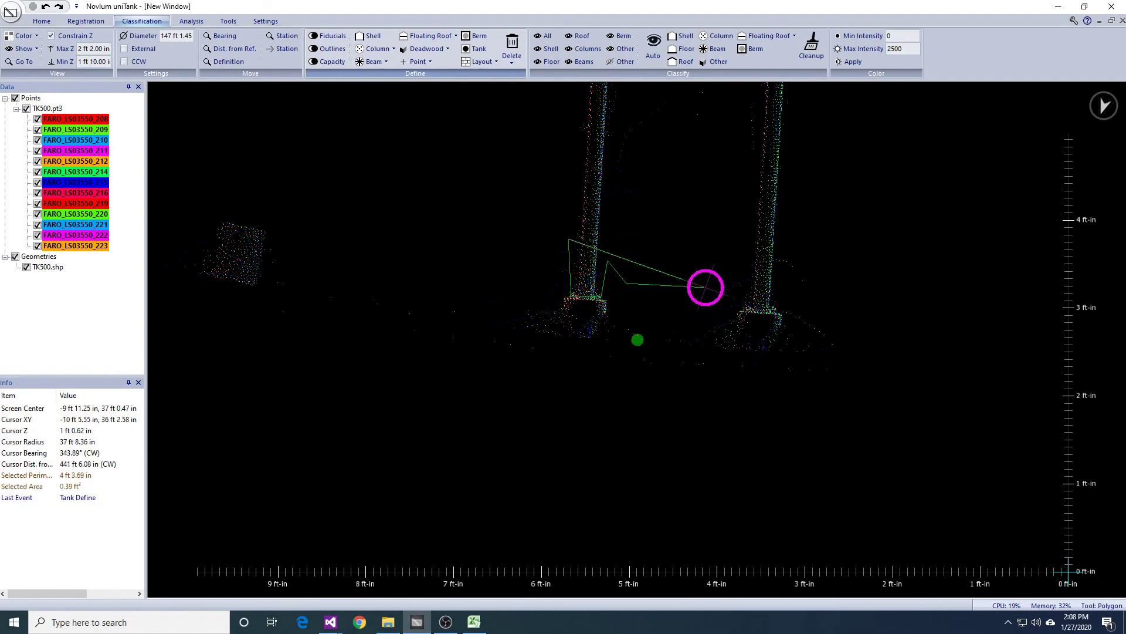
pyautogui.click(738, 228)
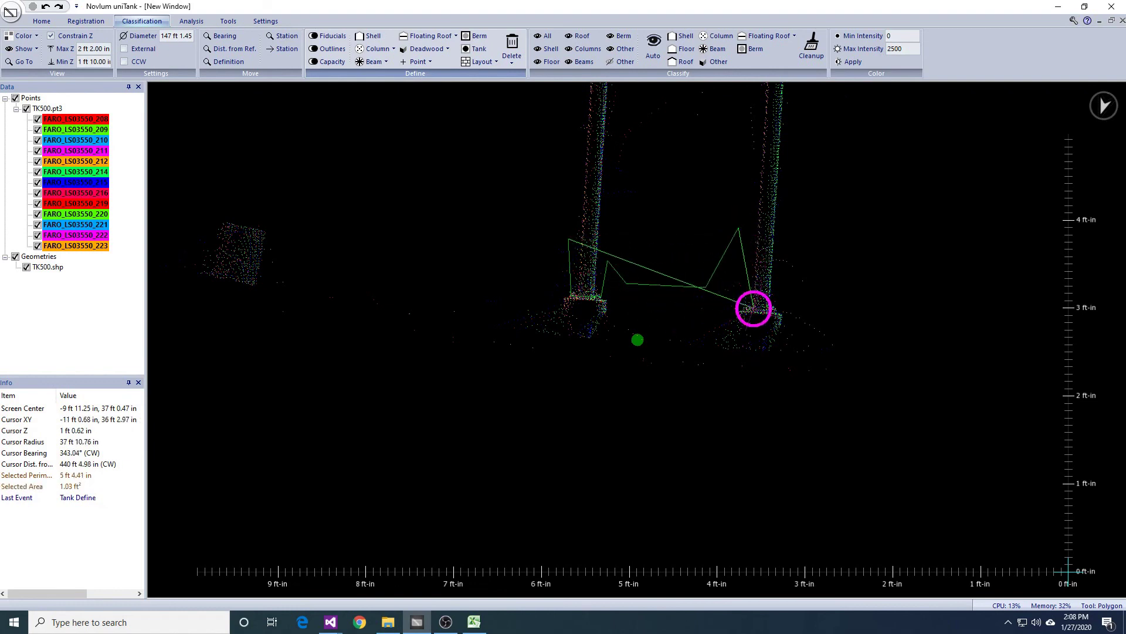
pyautogui.click(768, 307)
pyautogui.click(798, 261)
pyautogui.click(827, 270)
pyautogui.click(857, 466)
pyautogui.click(522, 455)
pyautogui.click(404, 429)
pyautogui.click(436, 294)
pyautogui.doubleClick(439, 239)
pyautogui.click(21, 49)
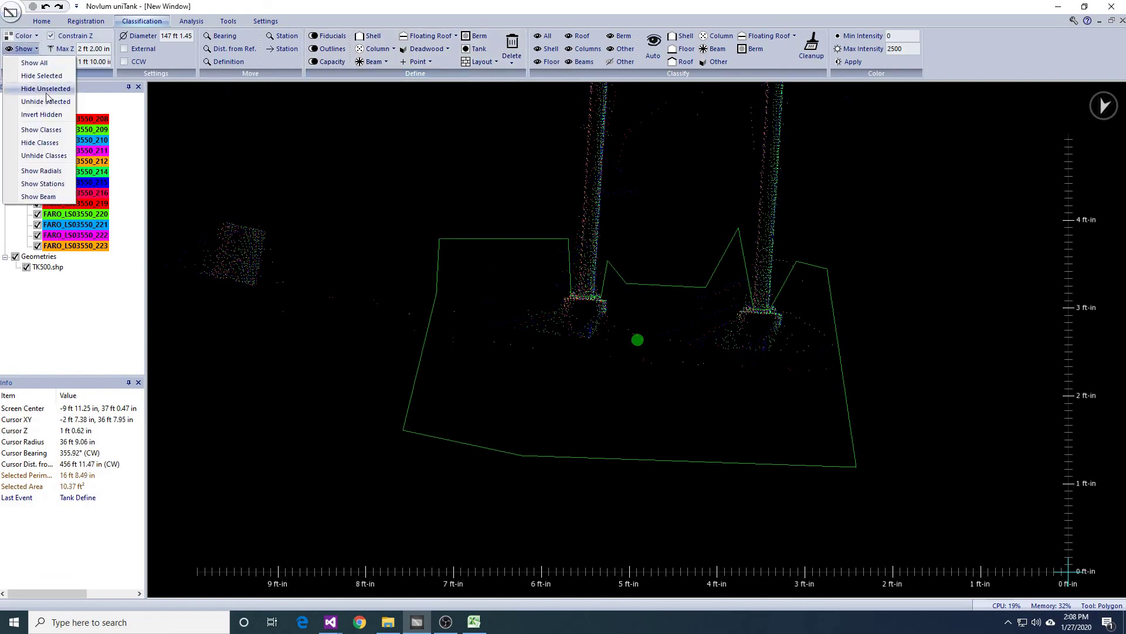
pyautogui.click(46, 88)
pyautogui.press('Return')
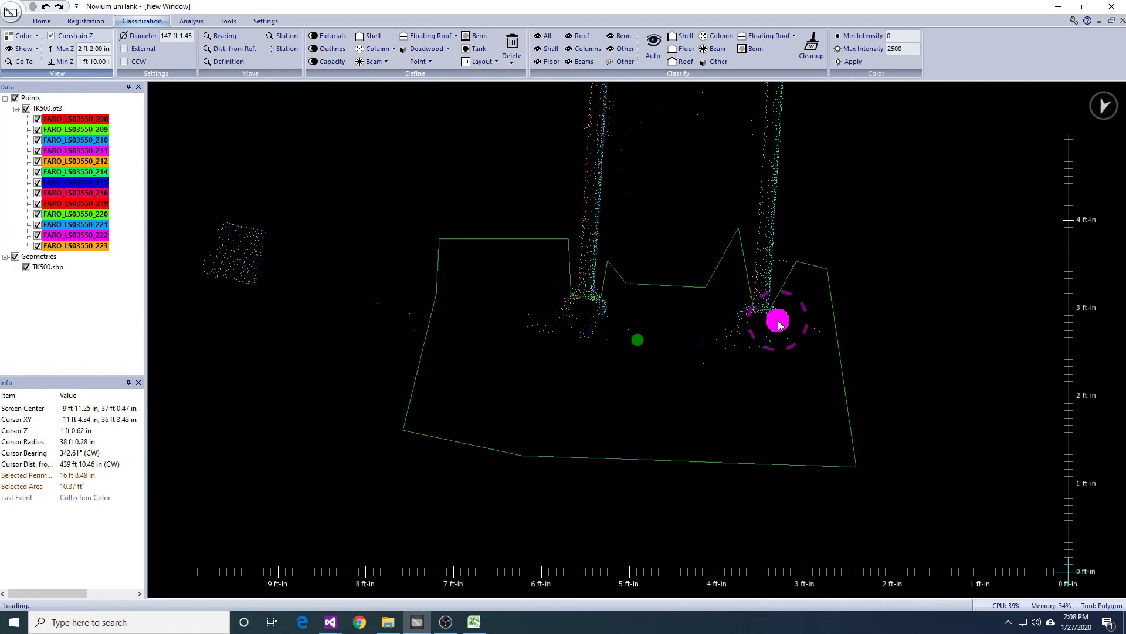
pyautogui.press('Escape')
# Step: Outline the entire rectangular coil, including its arc and both inlet pipes, with a polygon of about 3,063 ft²
pyautogui.scroll(-6, 675, 258)
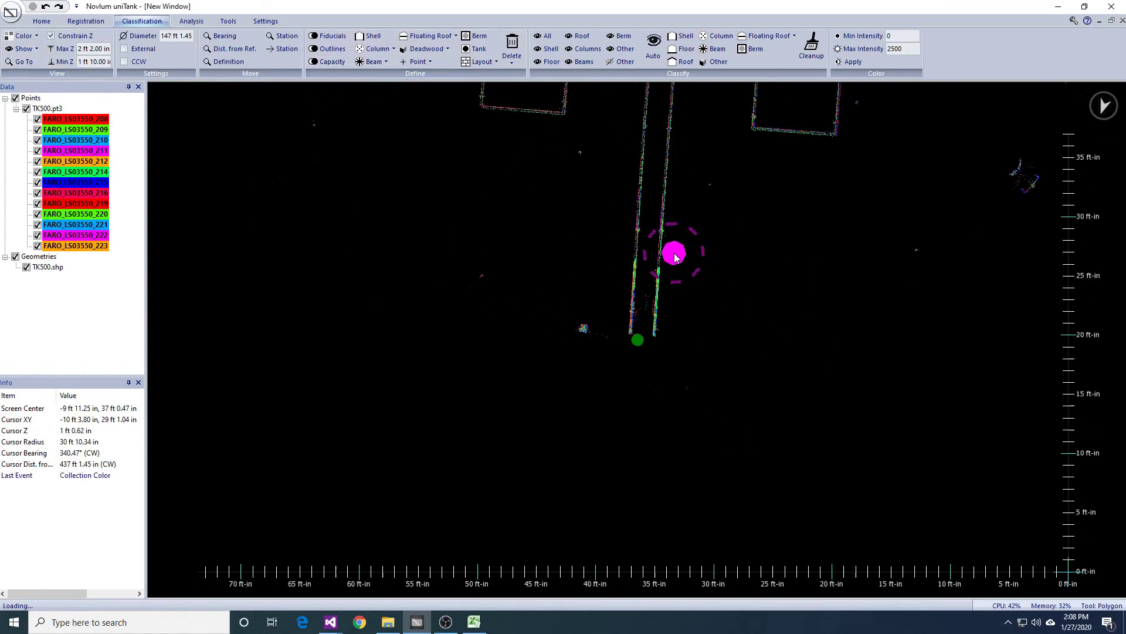
pyautogui.moveTo(675, 258); pyautogui.dragTo(661, 315, button='middle')
pyautogui.scroll(-1, 661, 315)
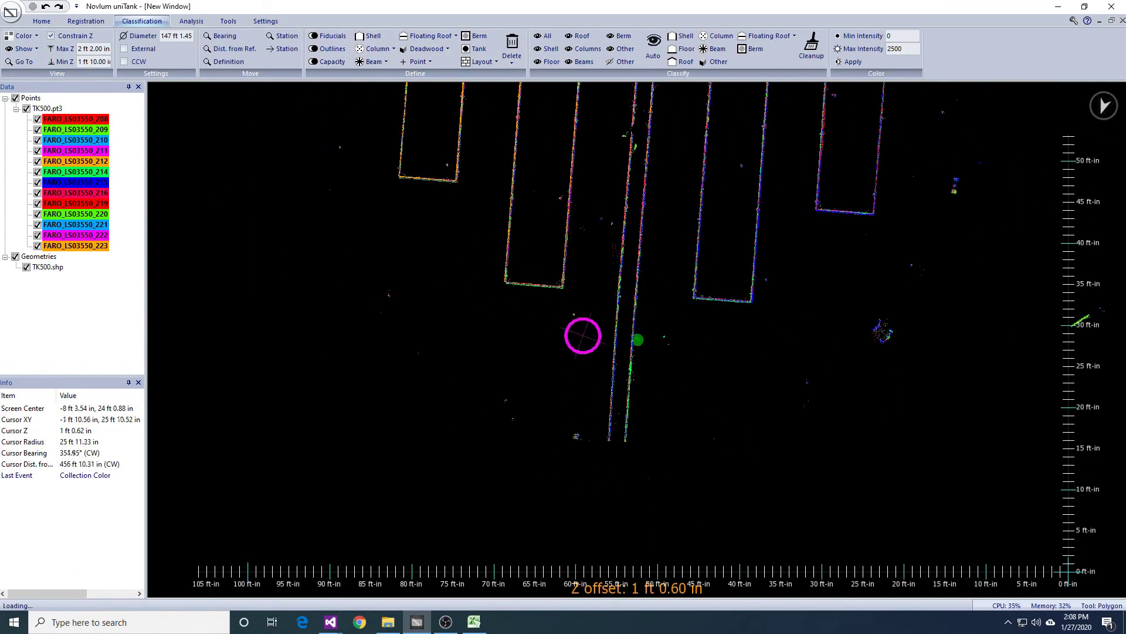
pyautogui.click(585, 293)
pyautogui.click(485, 285)
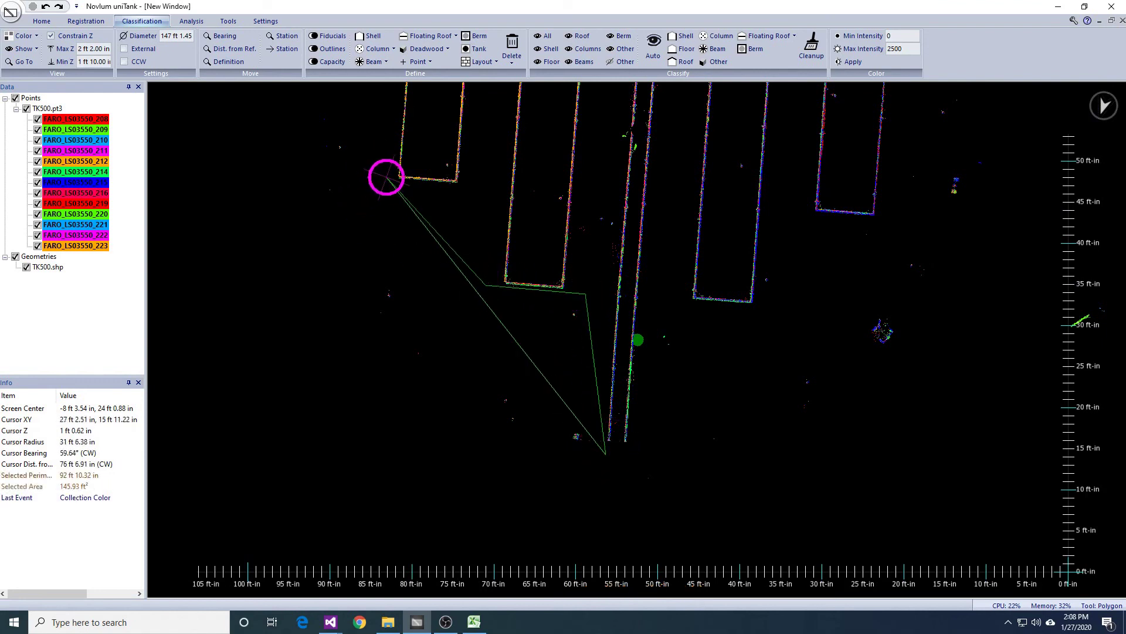
pyautogui.press('Up')
pyautogui.click(408, 286)
pyautogui.click(480, 230)
pyautogui.click(574, 189)
pyautogui.click(648, 188)
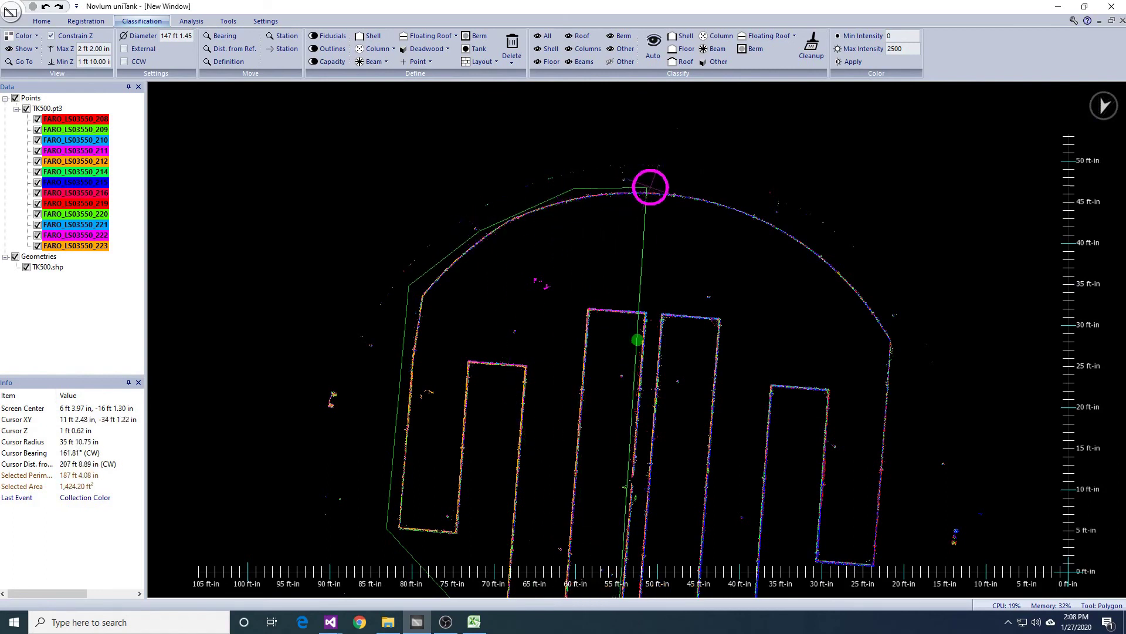
pyautogui.click(724, 197)
pyautogui.click(791, 227)
pyautogui.click(874, 296)
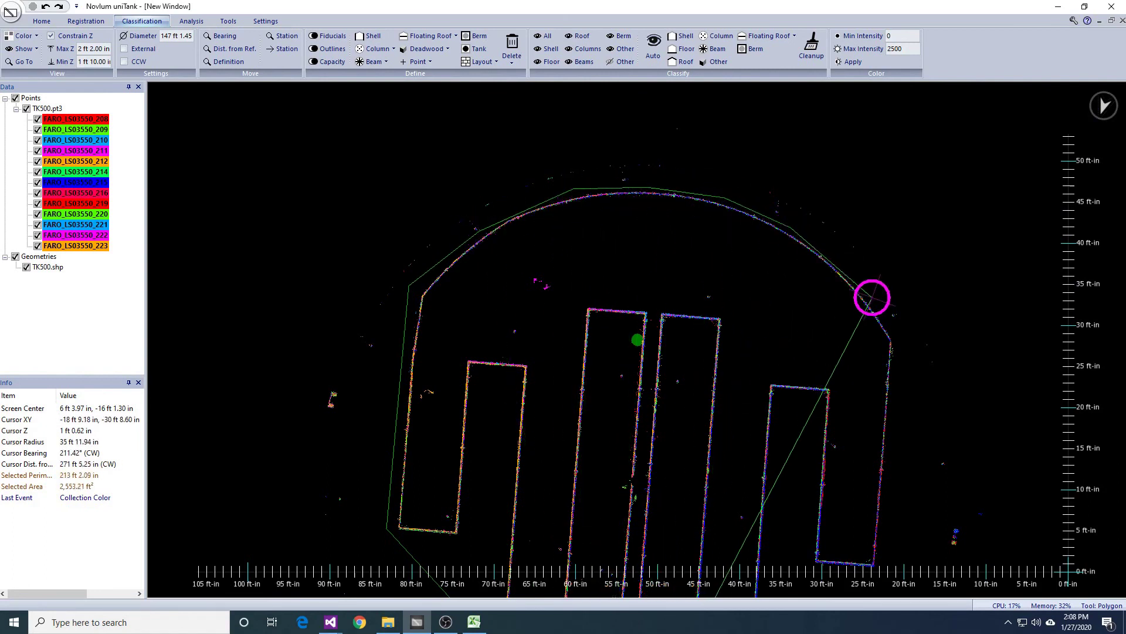
pyautogui.click(905, 352)
pyautogui.click(882, 571)
pyautogui.press('Down')
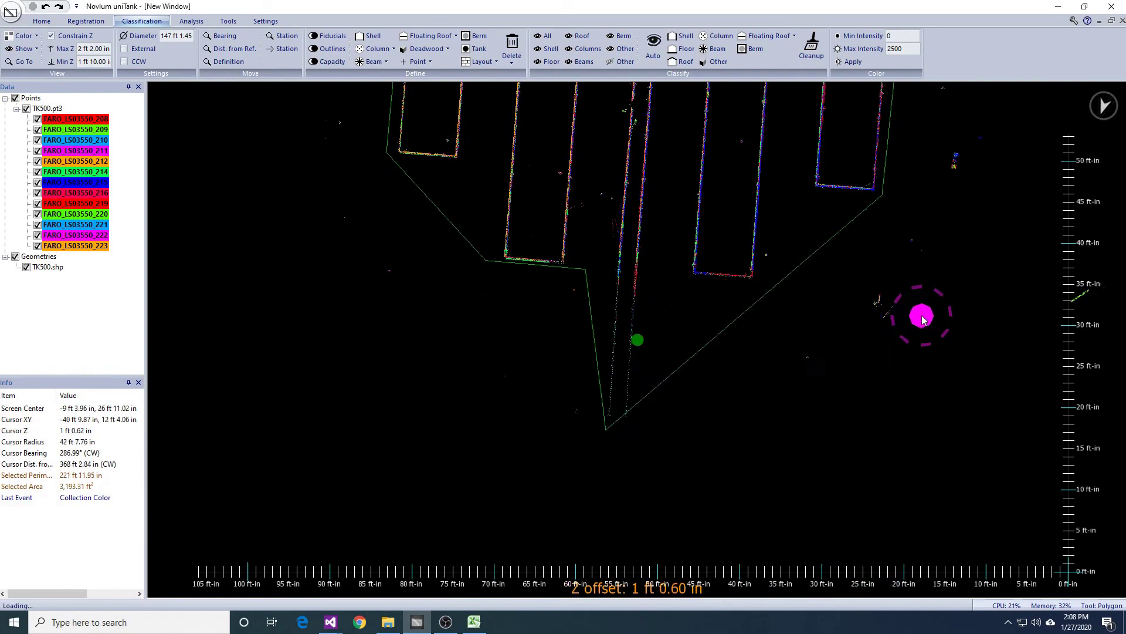
pyautogui.click(762, 245)
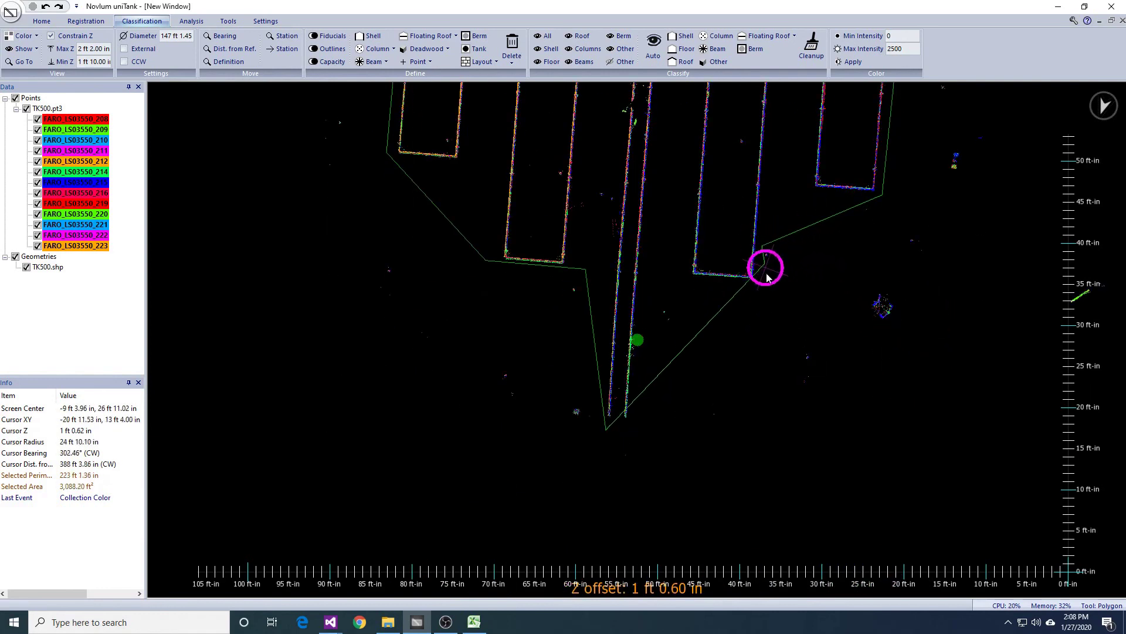
pyautogui.click(761, 303)
pyautogui.click(648, 297)
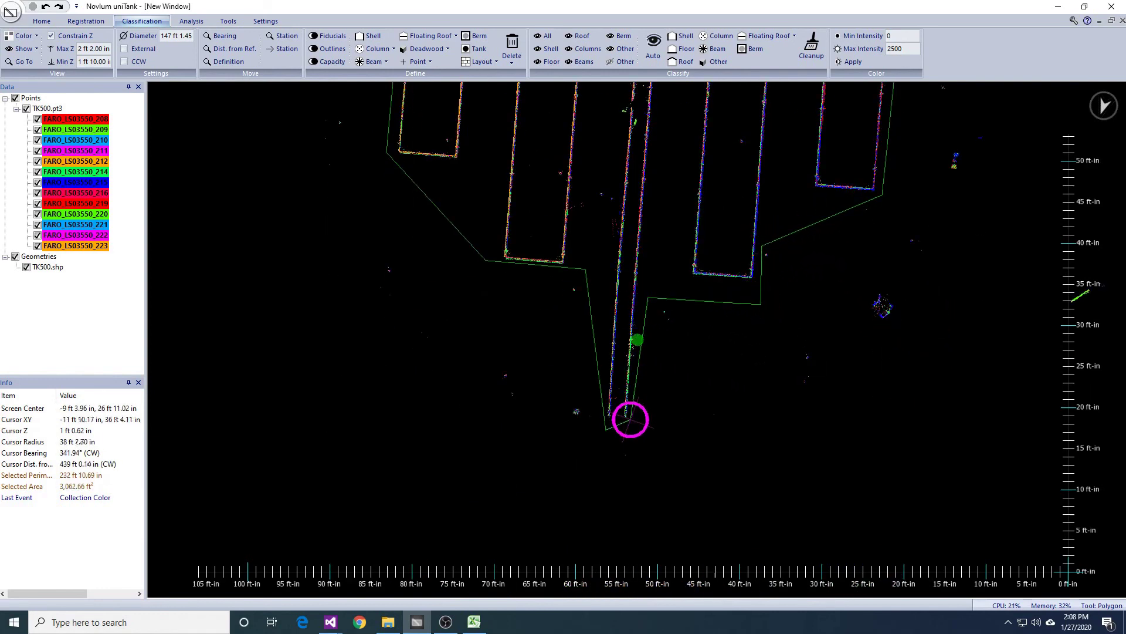
pyautogui.click(630, 419)
# Step: Detect the coil as an SCH STD appurtenance with 1 ft 6 in seed distance, 500 minimum density, 1 ft maximum gap, Z 1 ft 10 in–2 ft 2 in
pyautogui.click(433, 47)
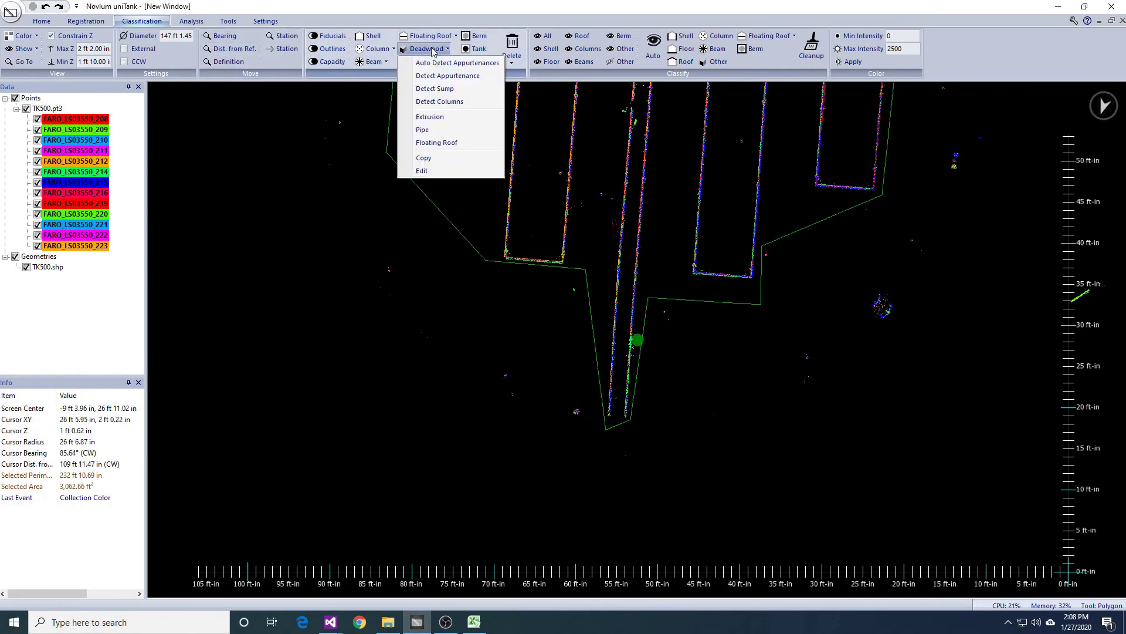
pyautogui.click(449, 75)
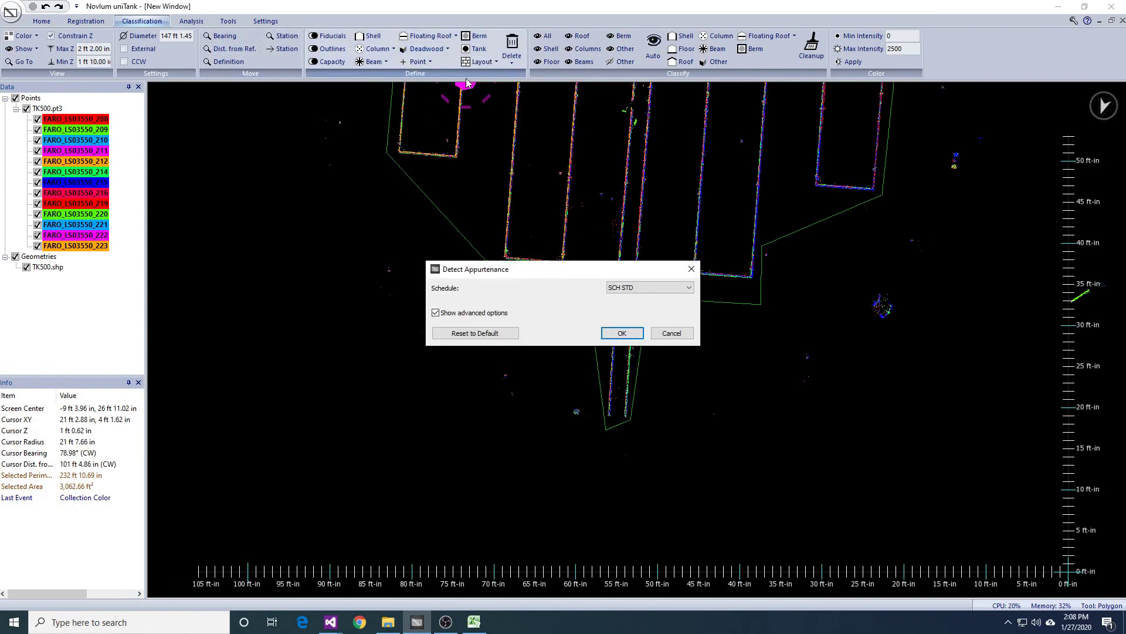
pyautogui.click(621, 333)
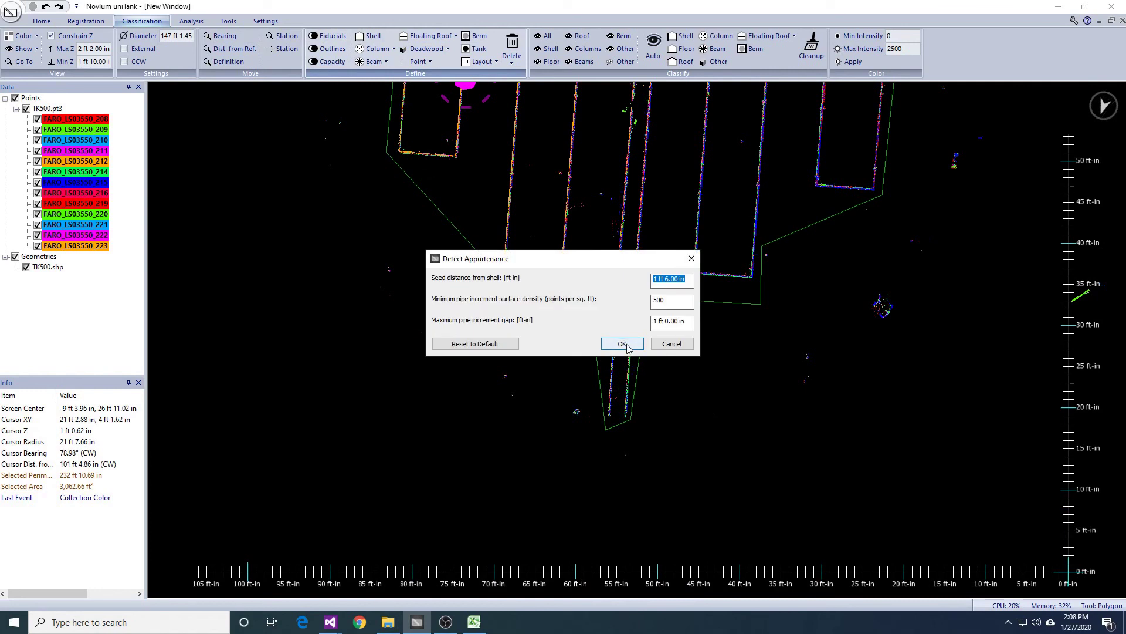
pyautogui.click(625, 345)
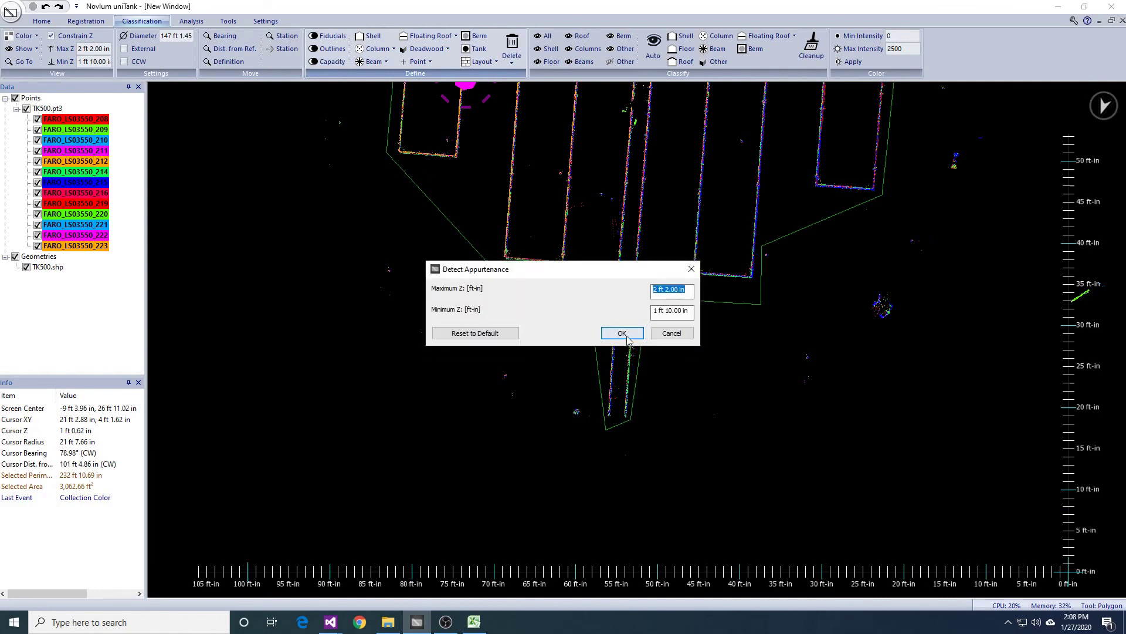
pyautogui.click(622, 333)
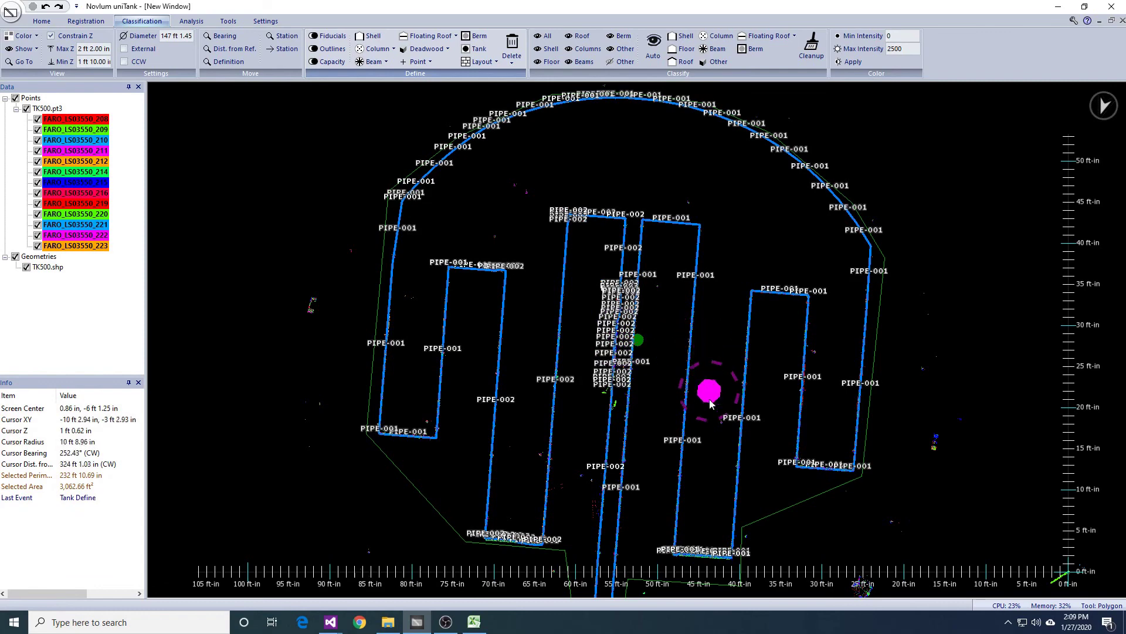
# Step: Enclose the wrongly detected cluster of short PIPE-002 segments on the central run with a polygon of about 21.6 ft² and delete them
pyautogui.scroll(3, 709, 393)
pyautogui.scroll(3, 749, 221)
pyautogui.scroll(1, 826, 375)
pyautogui.moveTo(780, 96); pyautogui.dragTo(709, 432, button='middle')
pyautogui.moveTo(712, 435); pyautogui.dragTo(819, 433, button='right')
pyautogui.scroll(4, 821, 354)
pyautogui.moveTo(822, 354); pyautogui.dragTo(825, 409, button='middle')
pyautogui.moveTo(825, 409); pyautogui.dragTo(821, 398, button='right')
pyautogui.press('Escape')
pyautogui.click(280, 309)
pyautogui.click(284, 381)
pyautogui.click(906, 376)
pyautogui.doubleClick(909, 273)
pyautogui.click(512, 59)
pyautogui.click(634, 332)
# Step: Set the working elevation to Z 2 ft at the gap left in the coil's central run
pyautogui.moveTo(793, 327); pyautogui.dragTo(709, 428, button='right')
pyautogui.moveTo(733, 528); pyautogui.dragTo(633, 147, button='middle')
pyautogui.scroll(2, 678, 378)
pyautogui.moveTo(668, 346); pyautogui.dragTo(790, 394, button='right')
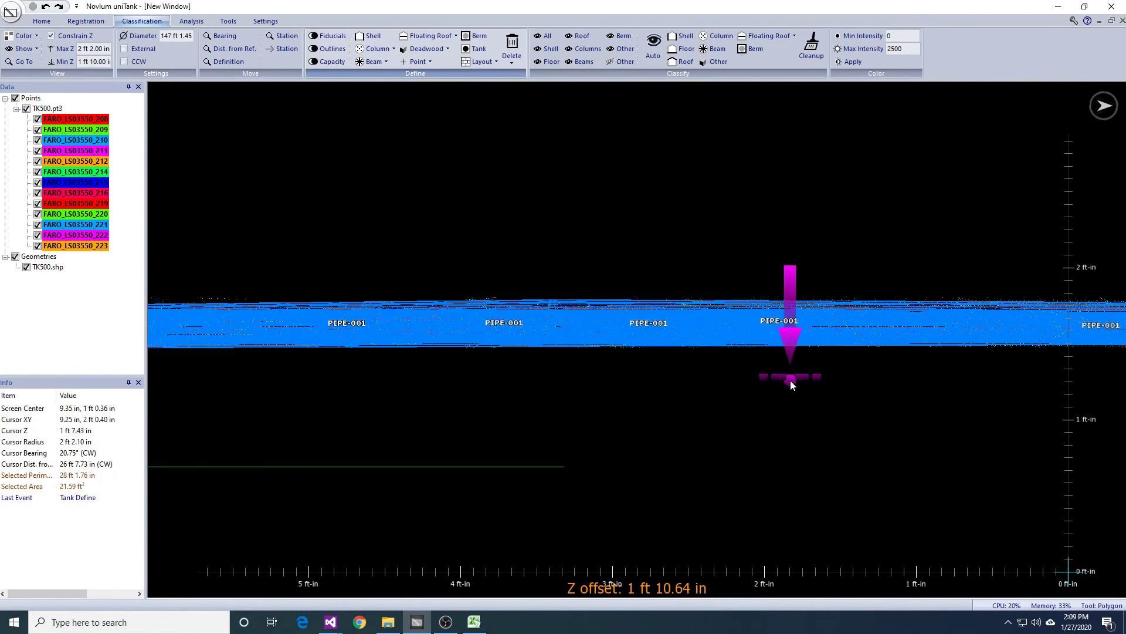
pyautogui.click(24, 61)
pyautogui.press('Tab')
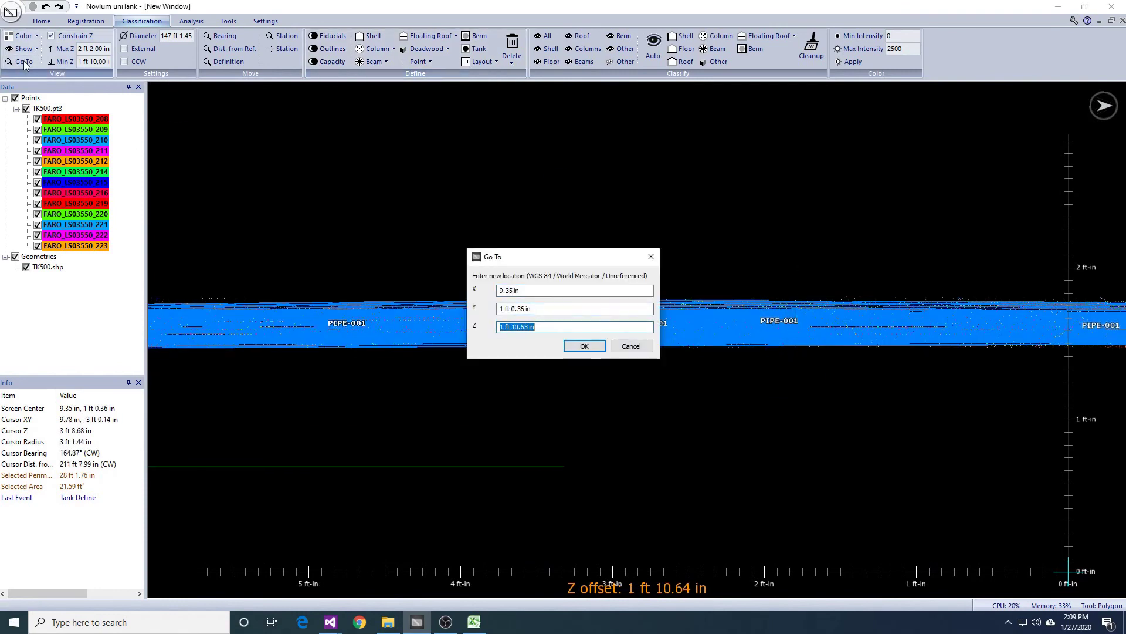
pyautogui.write('2')
pyautogui.press('Return')
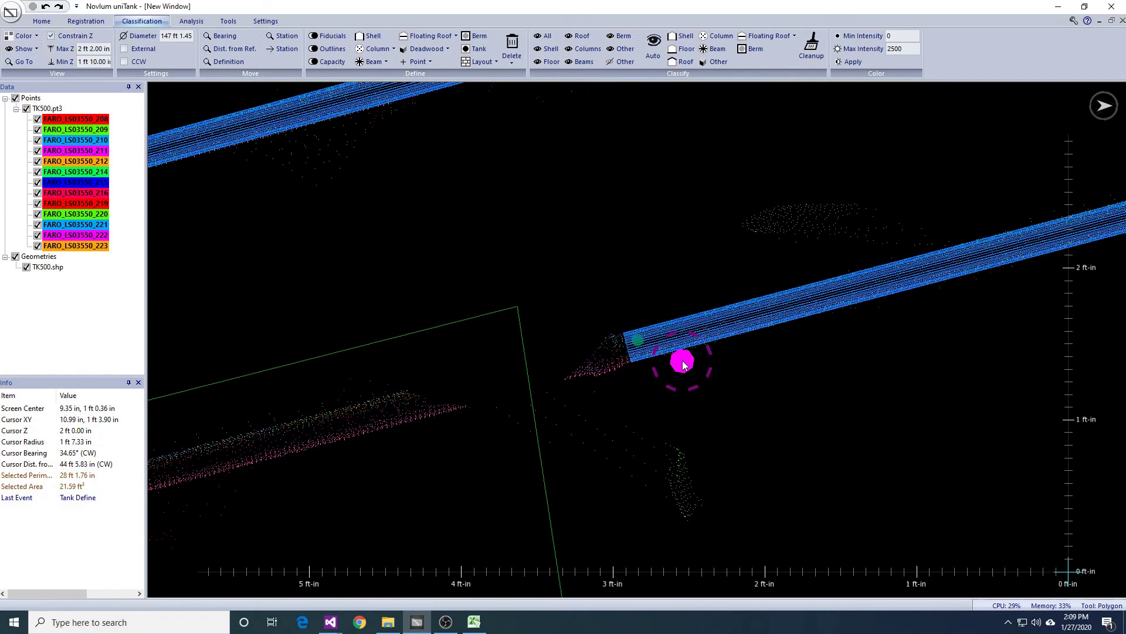
# Step: Draw a centerline about 13 ft 0.7 in long across the gap between the two detected pipe ends
pyautogui.press('l')
pyautogui.moveTo(627, 336); pyautogui.dragTo(1074, 285, button='middle')
pyautogui.moveTo(640, 376); pyautogui.dragTo(1021, 244, button='middle')
pyautogui.moveTo(639, 346); pyautogui.dragTo(1074, 214, button='middle')
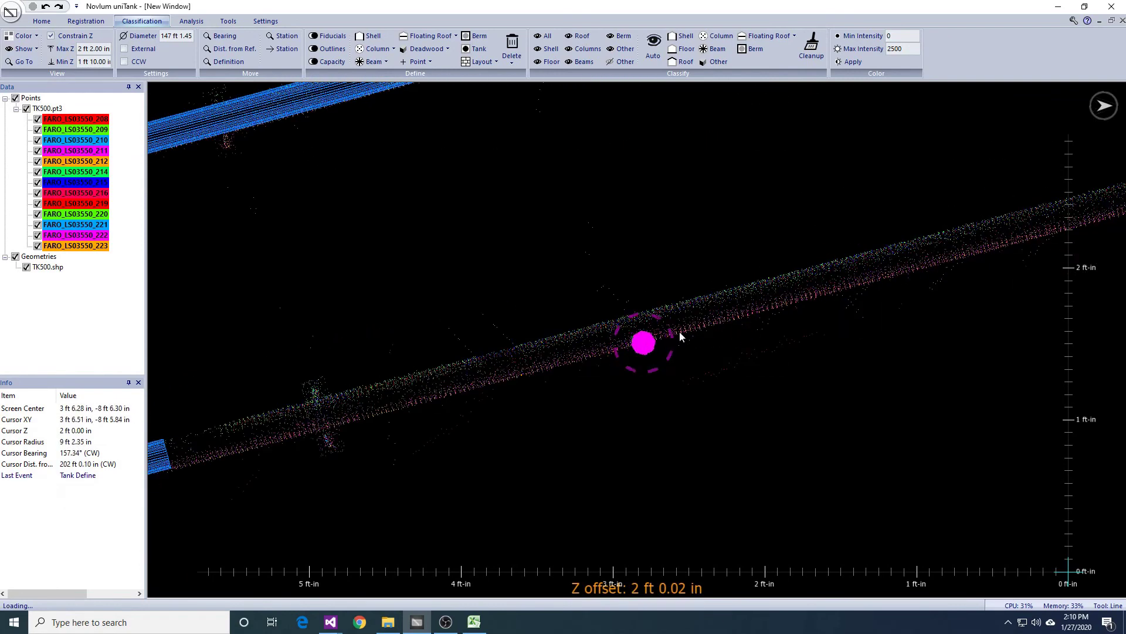
pyautogui.moveTo(681, 336); pyautogui.dragTo(811, 279, button='middle')
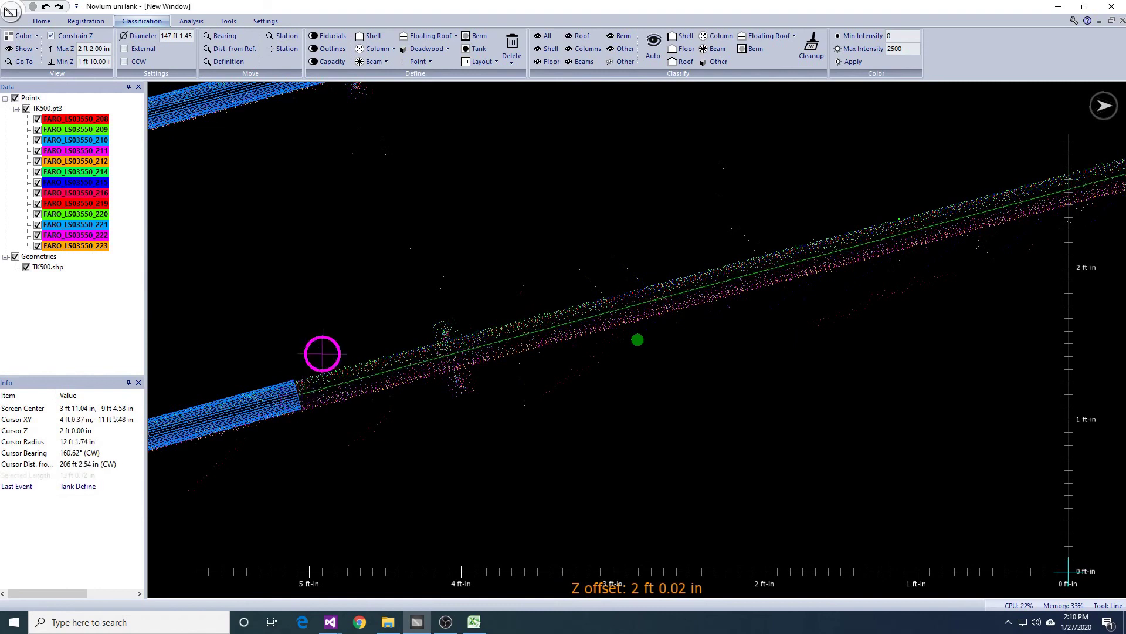
# Step: Check PIPE-001's centerline elevation, outside diameter and thickness in its deadwood properties
pyautogui.click(437, 49)
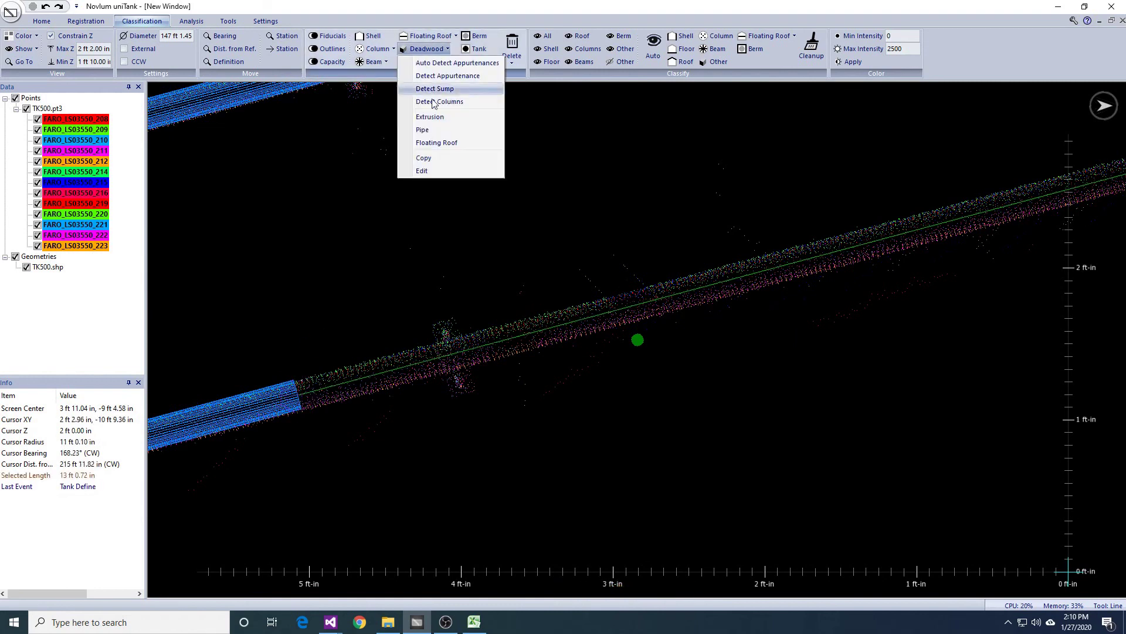
pyautogui.click(437, 171)
pyautogui.click(564, 340)
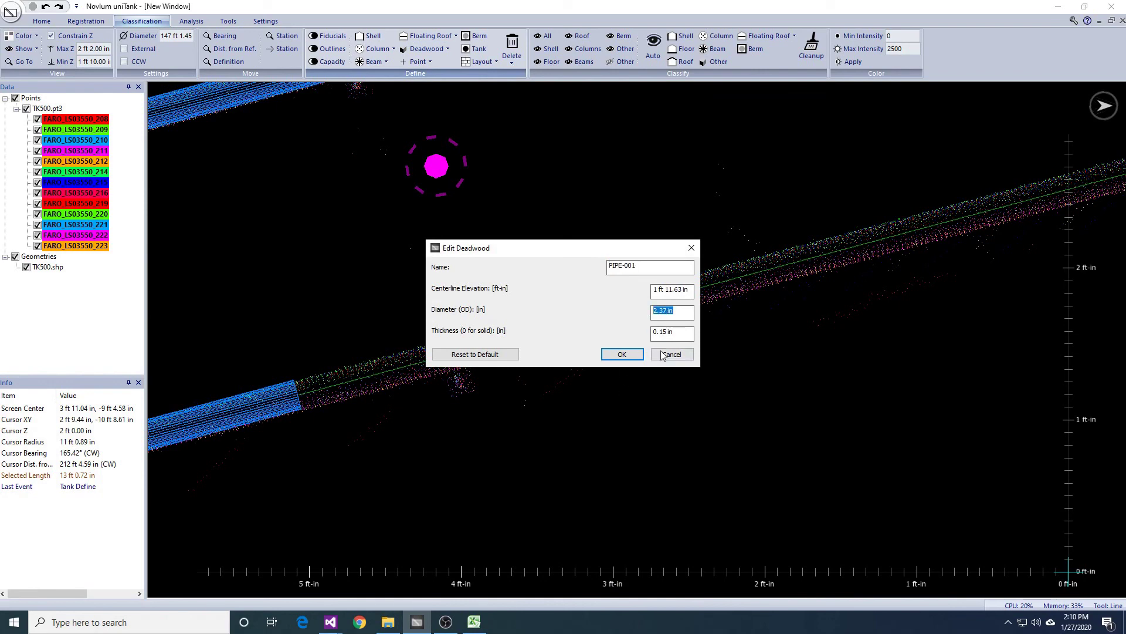
pyautogui.press('Tab')
pyautogui.write('0')
pyautogui.press('Return')
# Step: Define a hollow ANSI deadwood pipe named Heating Coil, 13 ft 0.72 in long, along the line to bridge the coil's gap
pyautogui.moveTo(598, 214)
pyautogui.mouseDown(button='middle')
pyautogui.moveTo(670, 244)
pyautogui.moveTo(601, 240)
pyautogui.moveTo(598, 228)
pyautogui.mouseUp(button='middle')
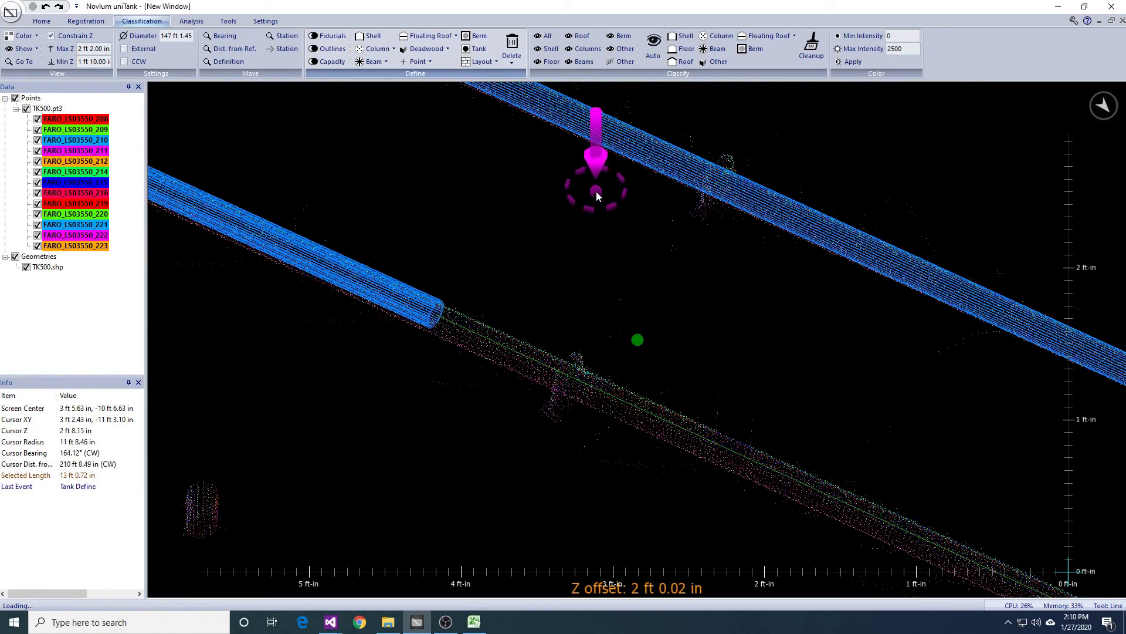
pyautogui.click(428, 51)
pyautogui.click(434, 130)
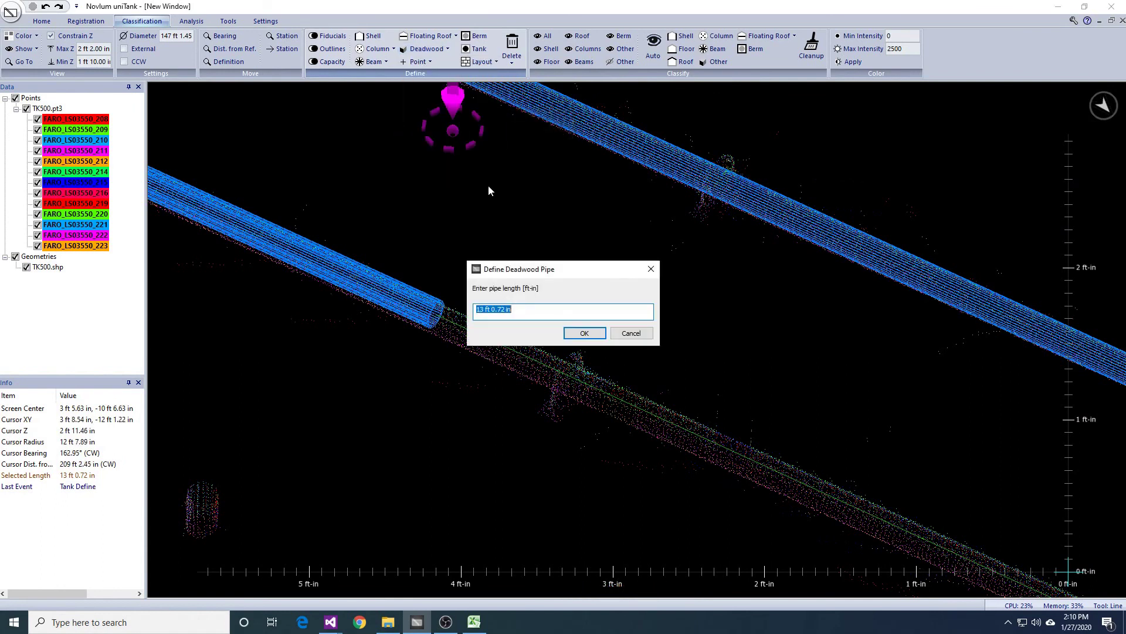
pyautogui.click(585, 333)
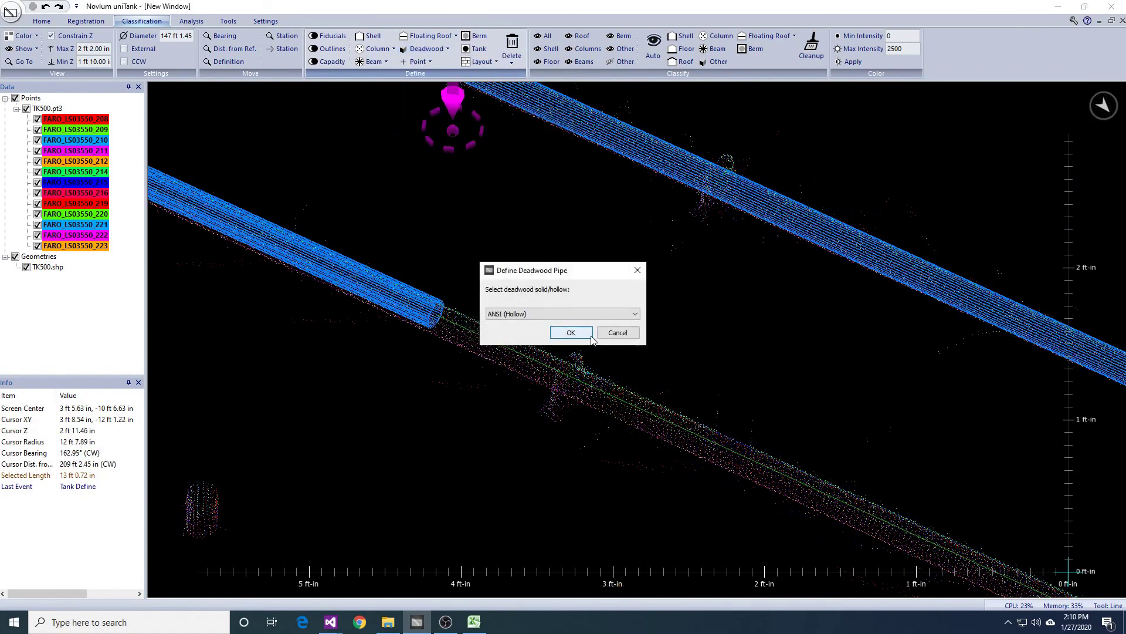
pyautogui.click(589, 337)
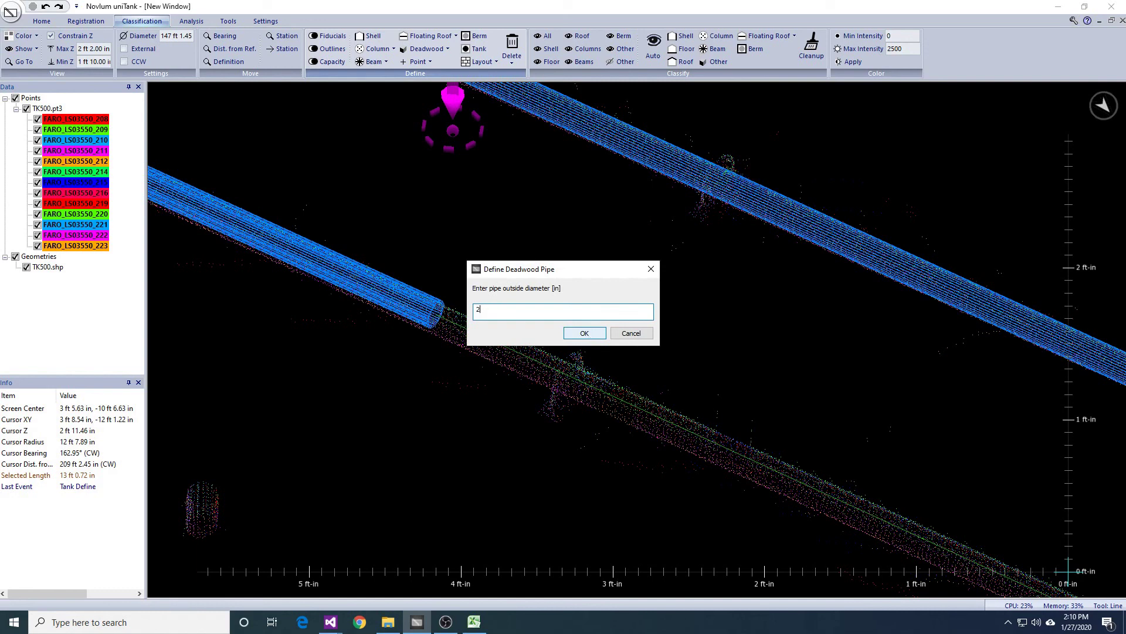
pyautogui.click(589, 336)
pyautogui.click(585, 334)
pyautogui.click(585, 334)
pyautogui.scroll(-6, 884, 570)
pyautogui.moveTo(925, 431); pyautogui.dragTo(927, 512, button='middle')
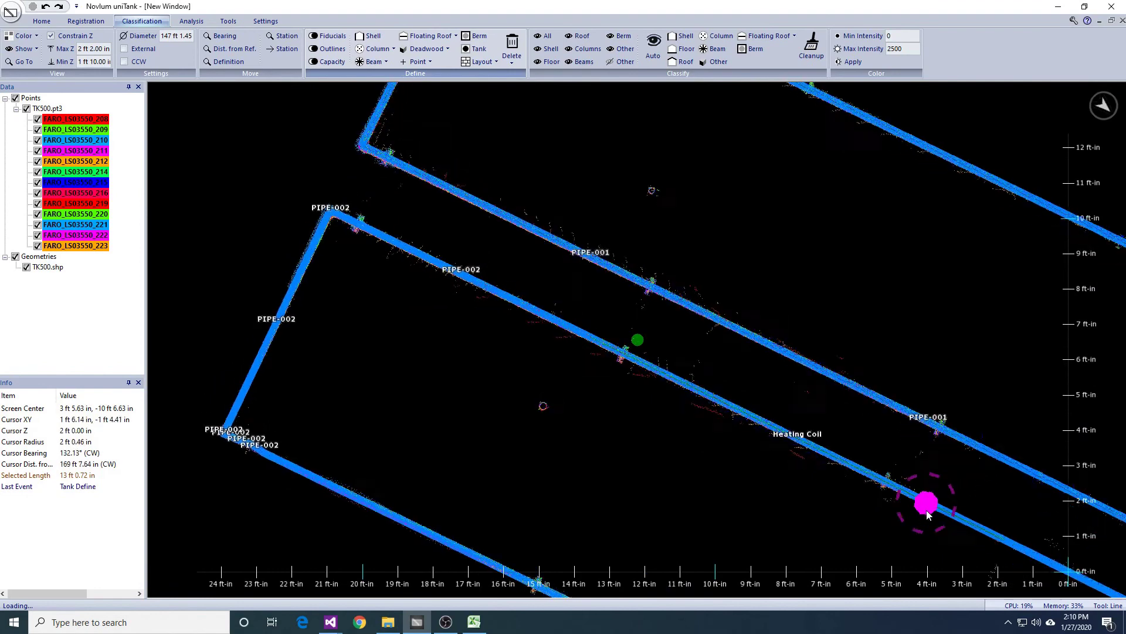
pyautogui.scroll(-5, 927, 511)
pyautogui.moveTo(923, 463); pyautogui.dragTo(900, 341, button='middle')
pyautogui.scroll(-5, 890, 513)
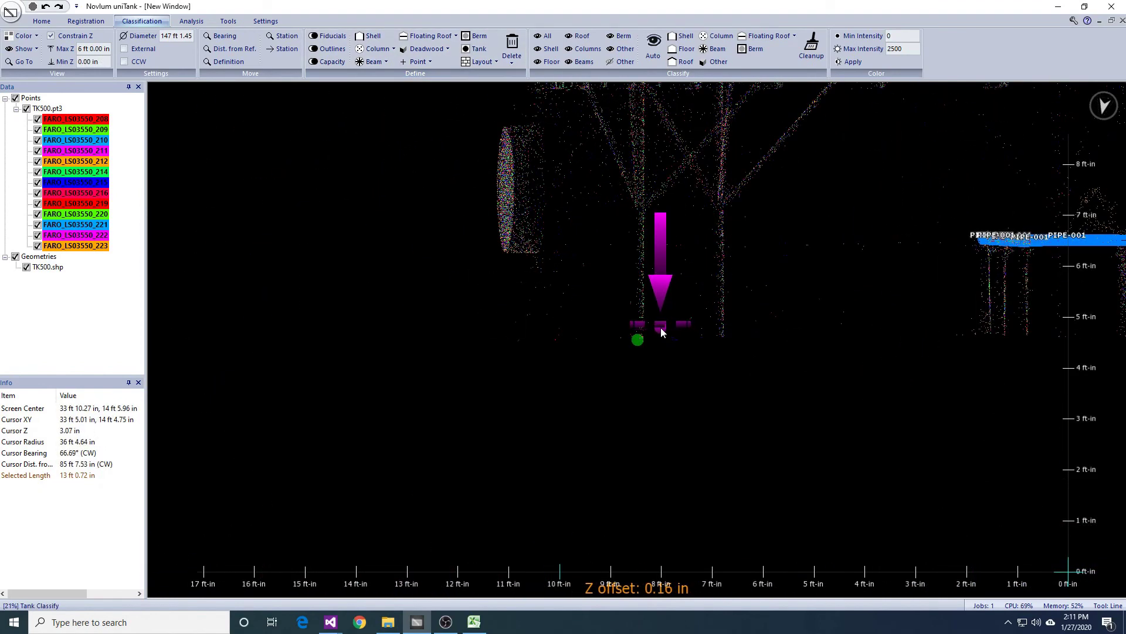
# Step: Draw a vertical line about 5 ft 5 in long along a floating roof leg near the shell, from its foot to the roof
pyautogui.press('space')
pyautogui.press('space')
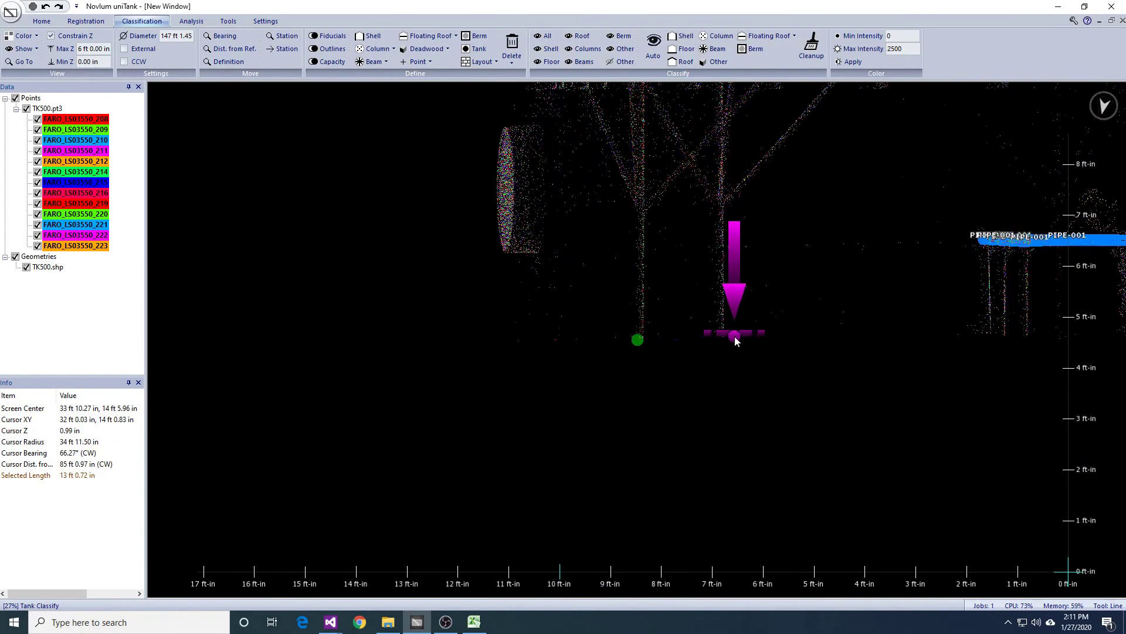
pyautogui.scroll(1, 656, 340)
pyautogui.moveTo(657, 340); pyautogui.dragTo(652, 346, button='middle')
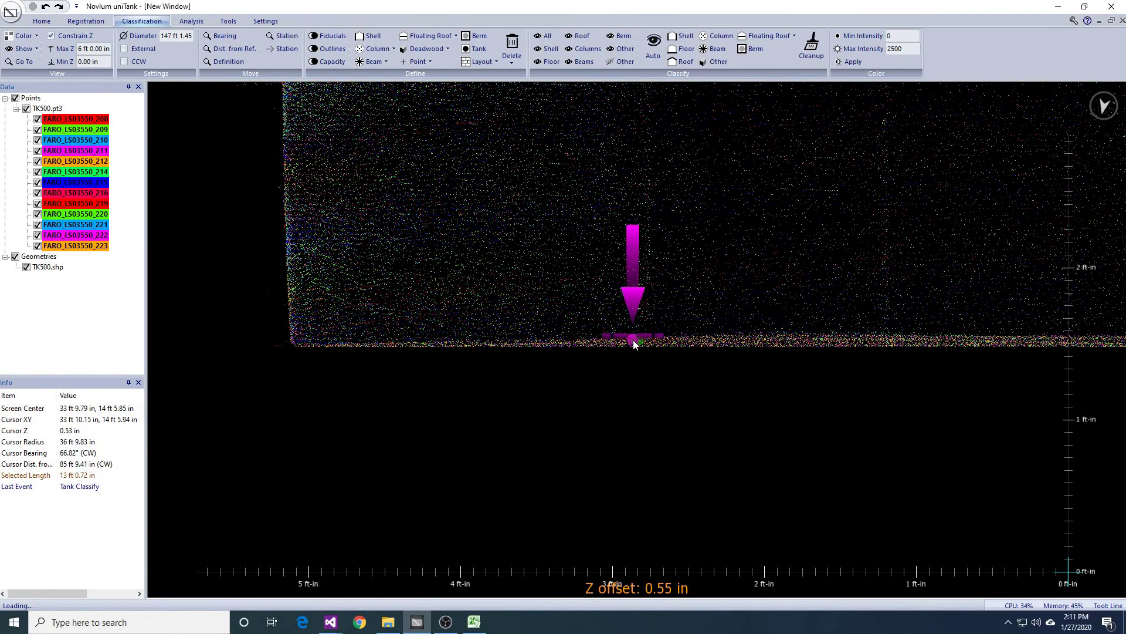
pyautogui.press('space')
pyautogui.press('space')
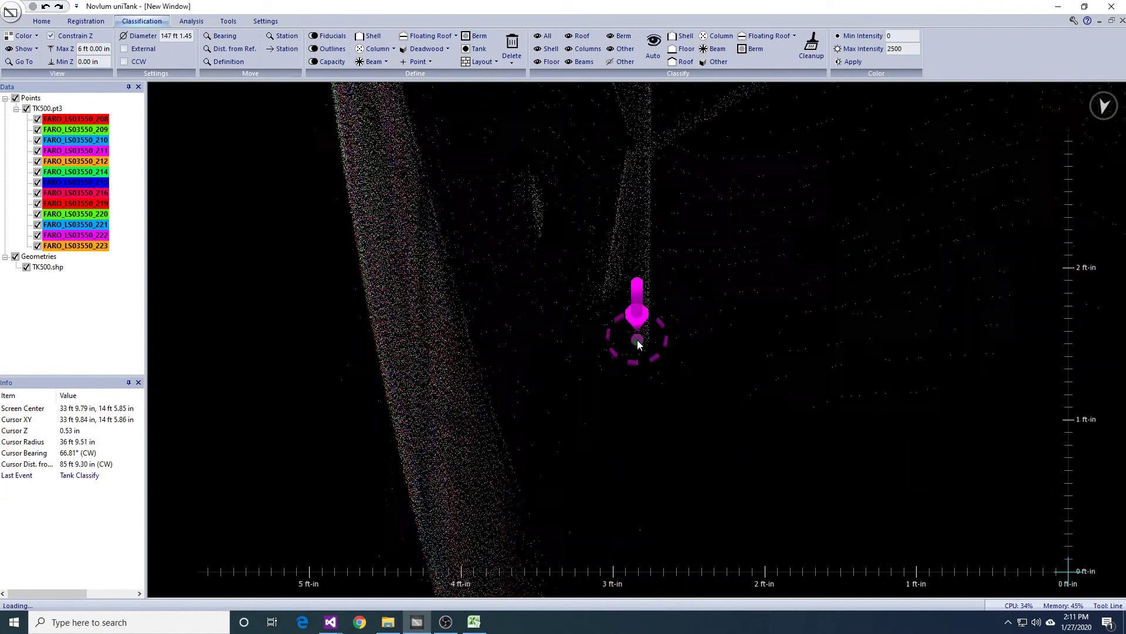
pyautogui.scroll(1, 637, 339)
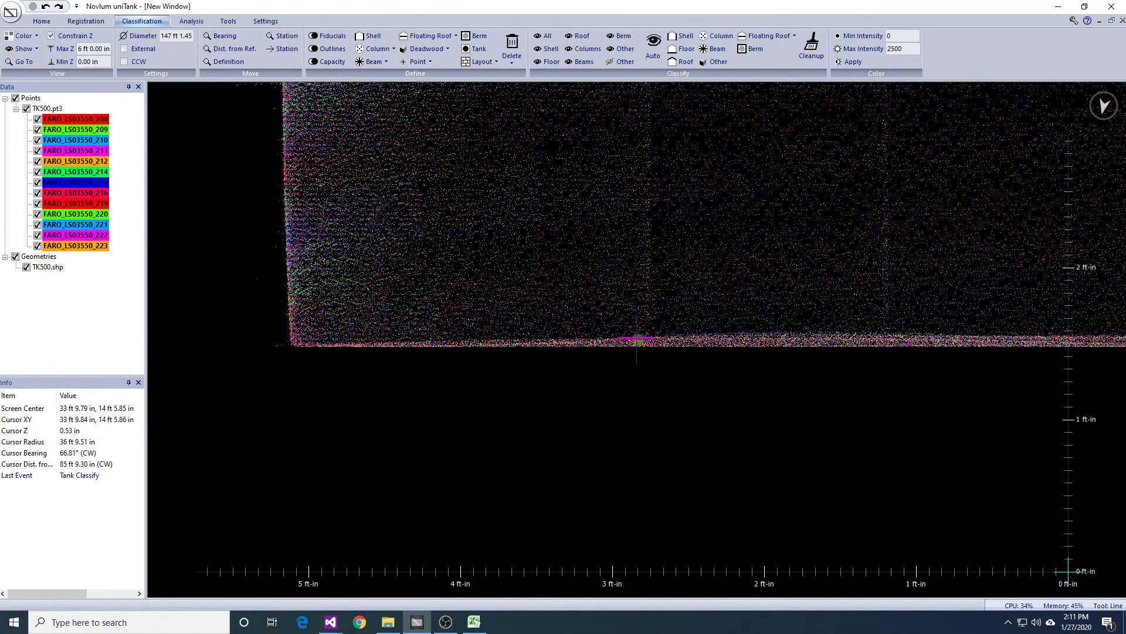
pyautogui.moveTo(647, 86); pyautogui.dragTo(636, 400, button='middle')
pyautogui.moveTo(693, 91); pyautogui.dragTo(625, 420, button='middle')
pyautogui.moveTo(626, 420)
pyautogui.mouseDown()
pyautogui.moveTo(705, 438)
pyautogui.moveTo(685, 511)
pyautogui.moveTo(667, 490)
pyautogui.mouseUp()
pyautogui.click(632, 337)
pyautogui.press('space')
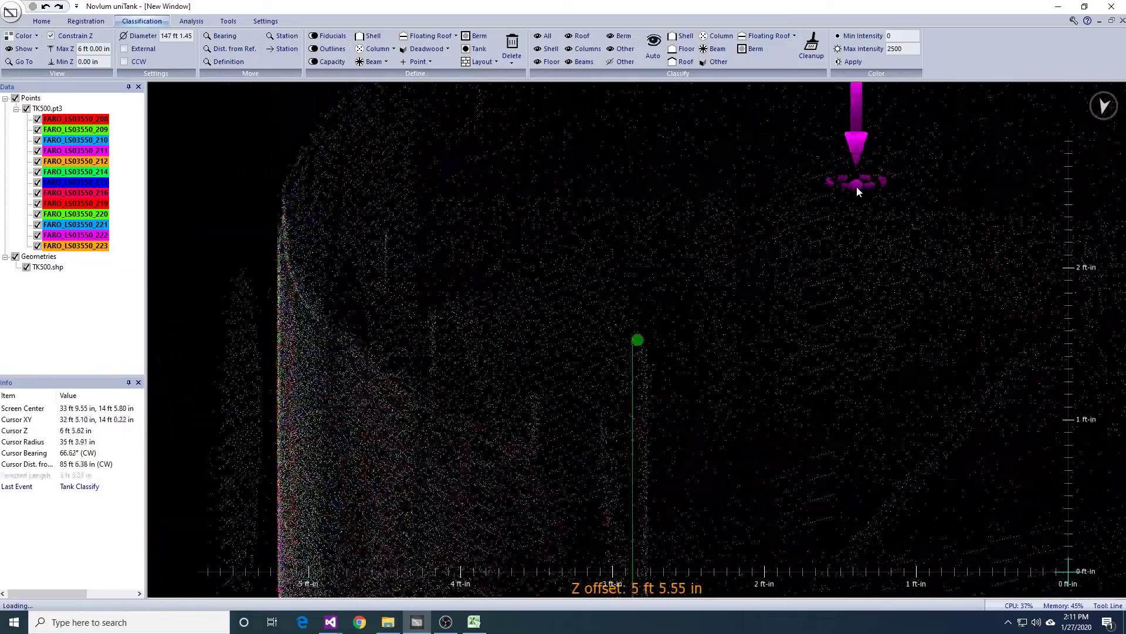
pyautogui.scroll(-4, 822, 179)
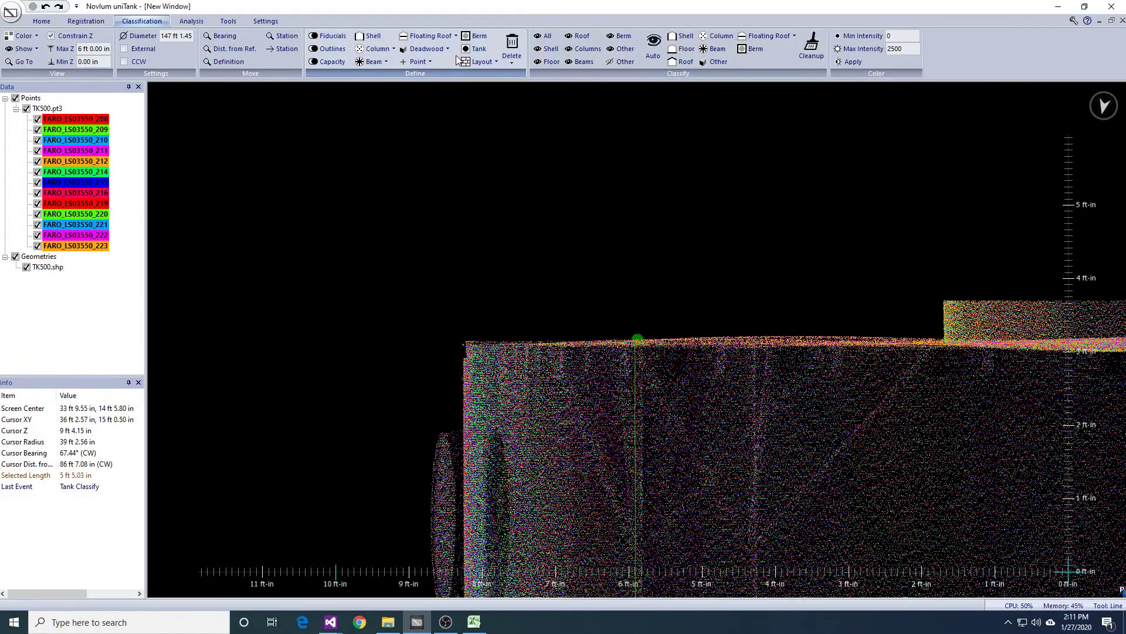
# Step: Define the vertical line as a solid SCH STD deadwood pipe named FR Leg, 5 ft 5.03 in long
pyautogui.click(427, 49)
pyautogui.click(432, 138)
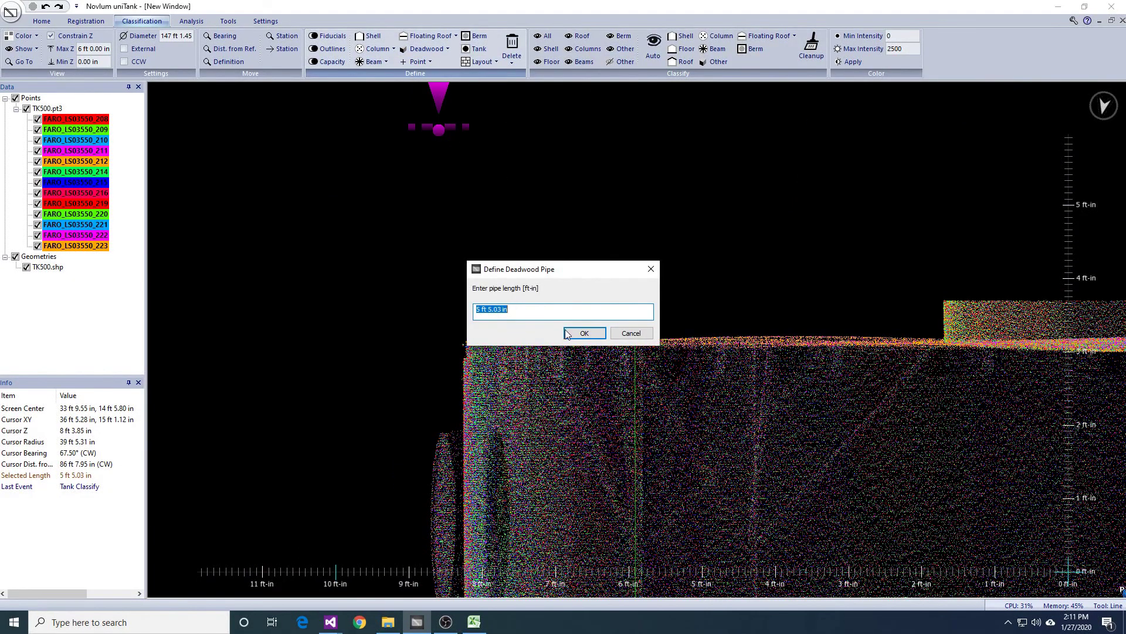
pyautogui.click(584, 333)
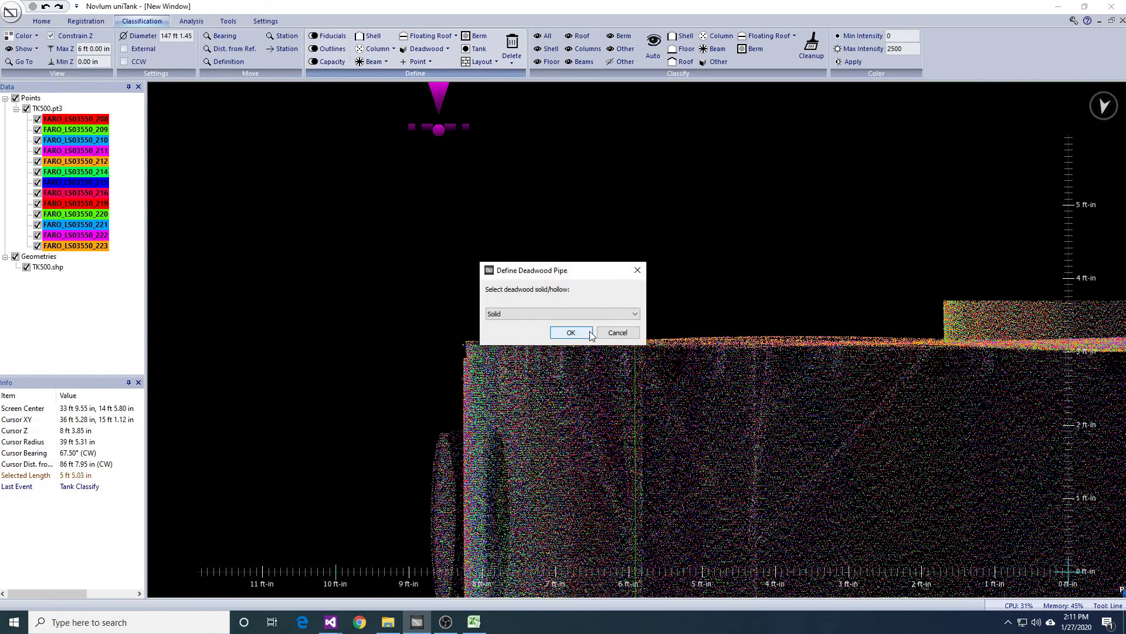
pyautogui.click(590, 333)
pyautogui.click(591, 333)
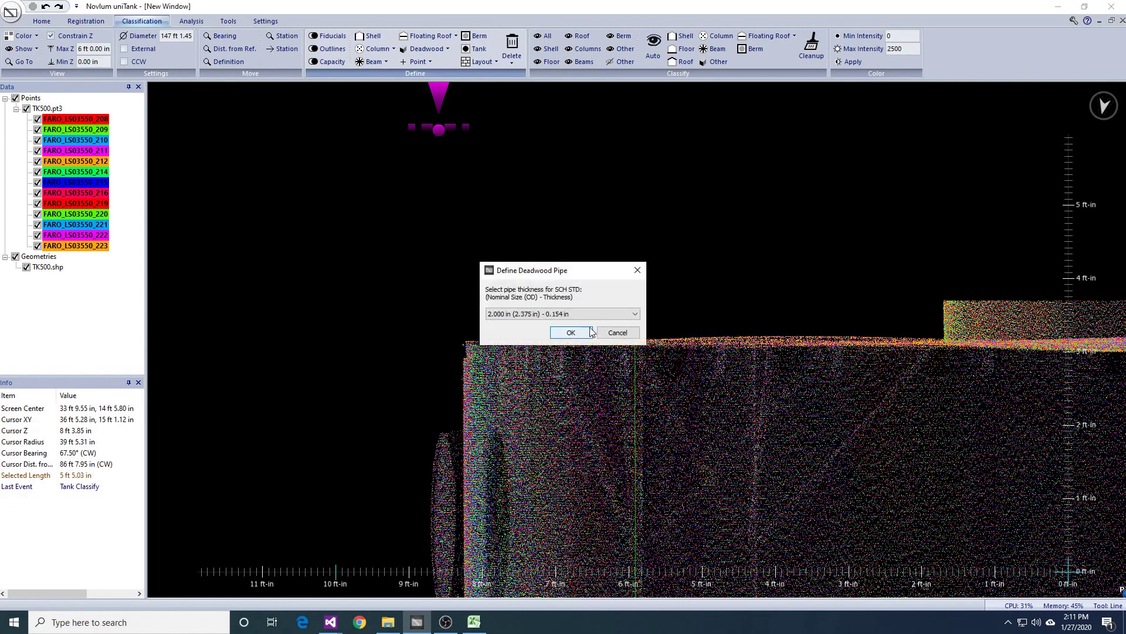
pyautogui.click(597, 314)
pyautogui.click(584, 379)
pyautogui.click(572, 330)
pyautogui.click(577, 332)
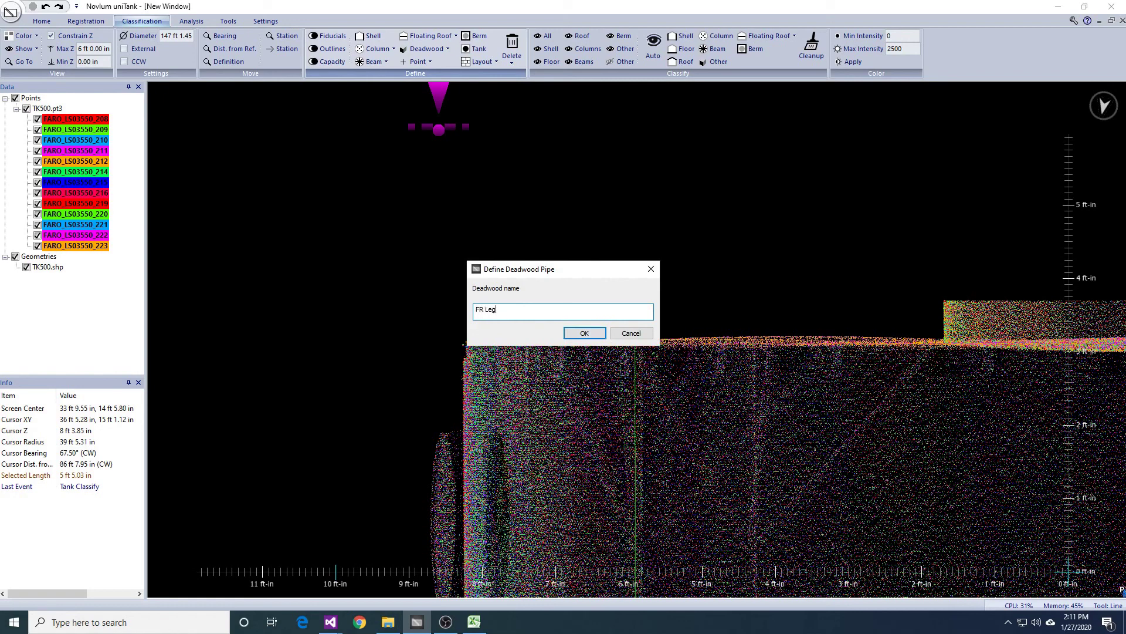
pyautogui.write('FR Leg')
pyautogui.press('Return')
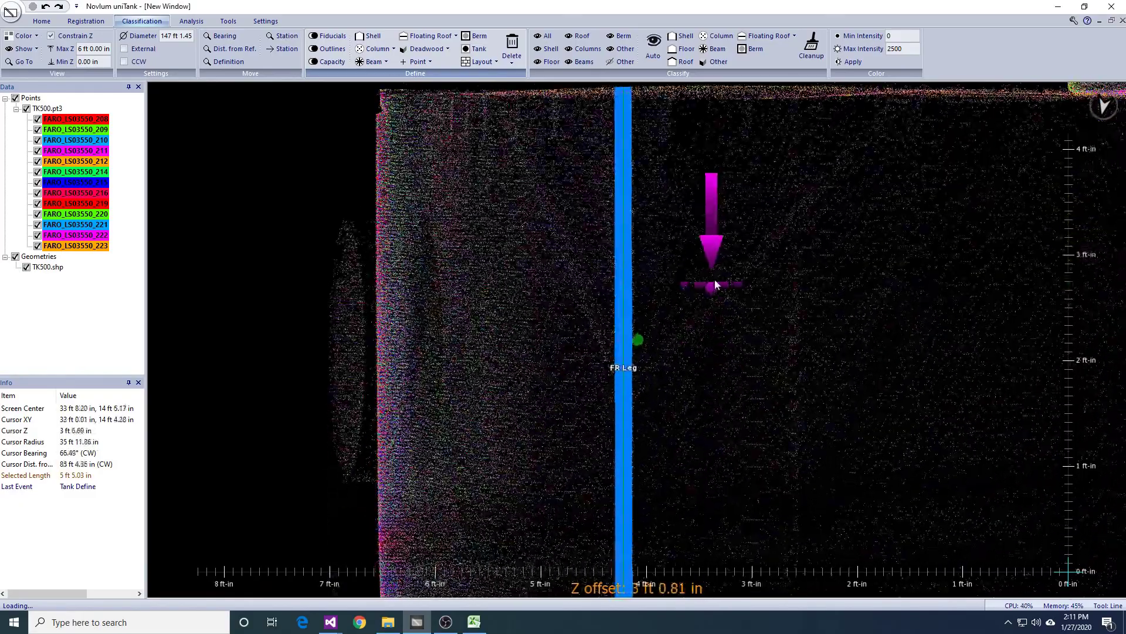
# Step: Draw a line about 3 ft 10.9 in long along the leg's inward-running brace and define it as an FR Leg deadwood pipe
pyautogui.moveTo(723, 262); pyautogui.dragTo(690, 301, button='middle')
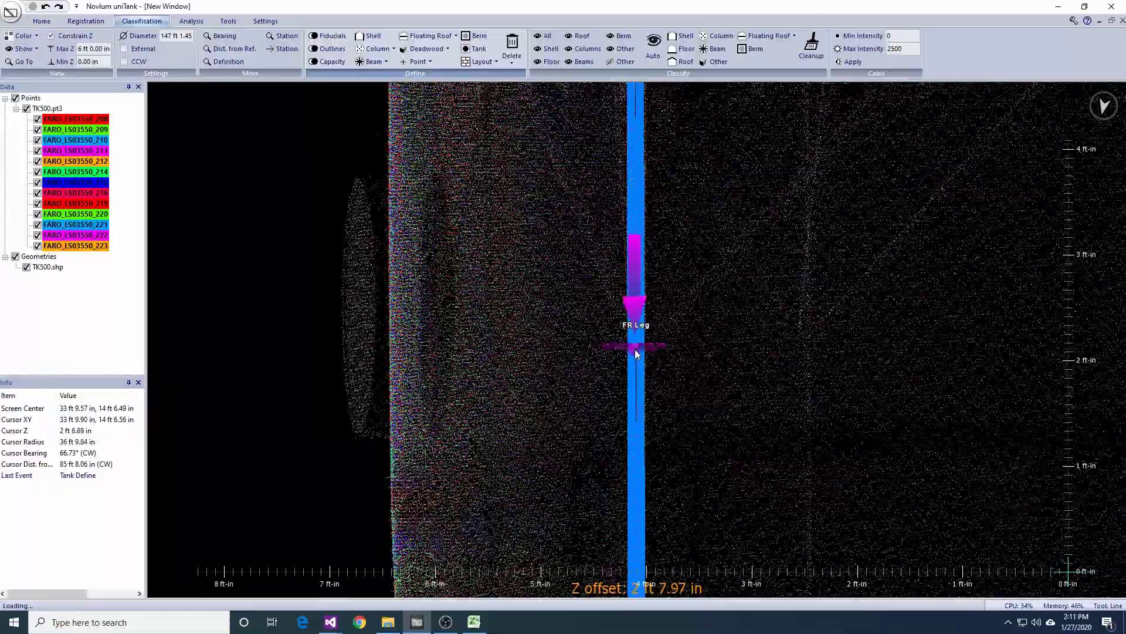
pyautogui.moveTo(802, 268); pyautogui.dragTo(717, 475, button='middle')
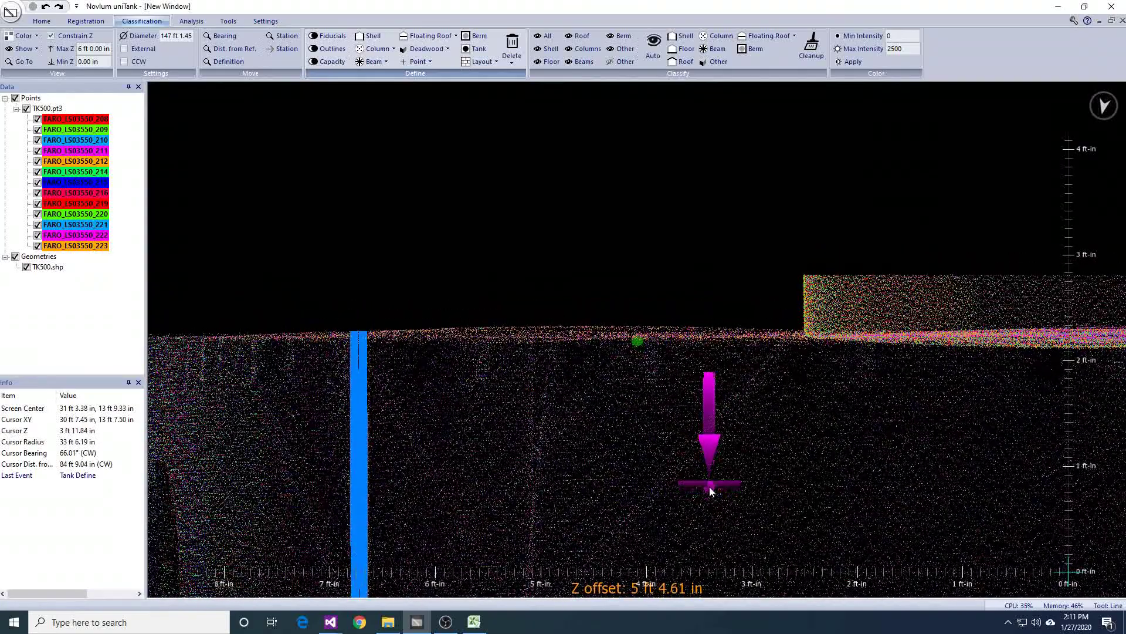
pyautogui.click(709, 487)
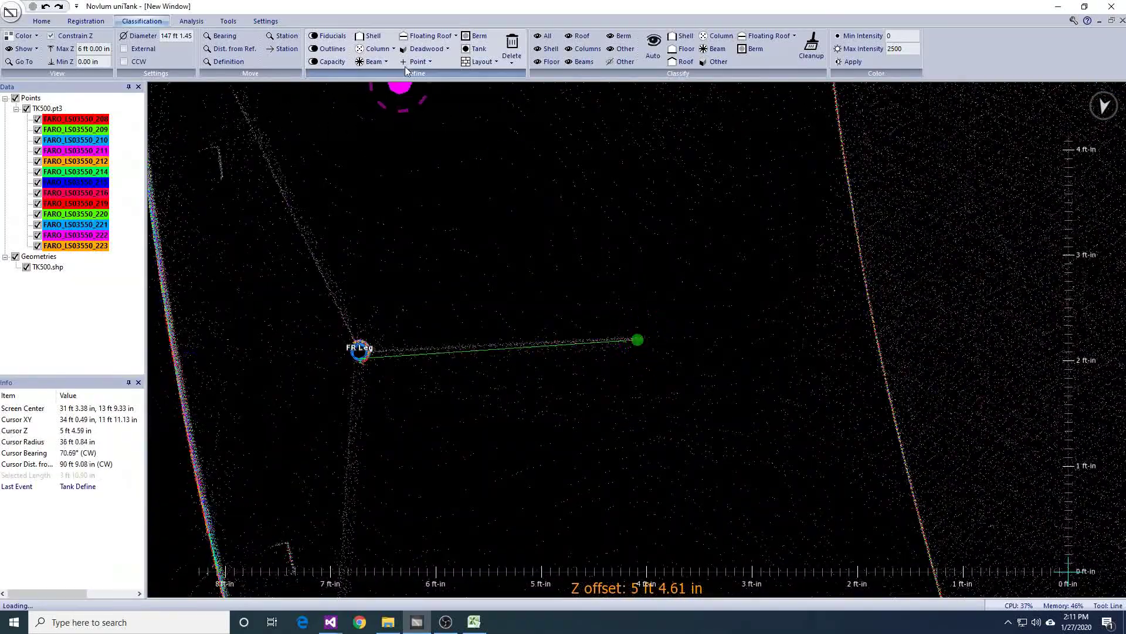
pyautogui.click(444, 50)
pyautogui.click(437, 124)
pyautogui.press('Return')
pyautogui.press('Return')
pyautogui.press('Return')
pyautogui.press('Return')
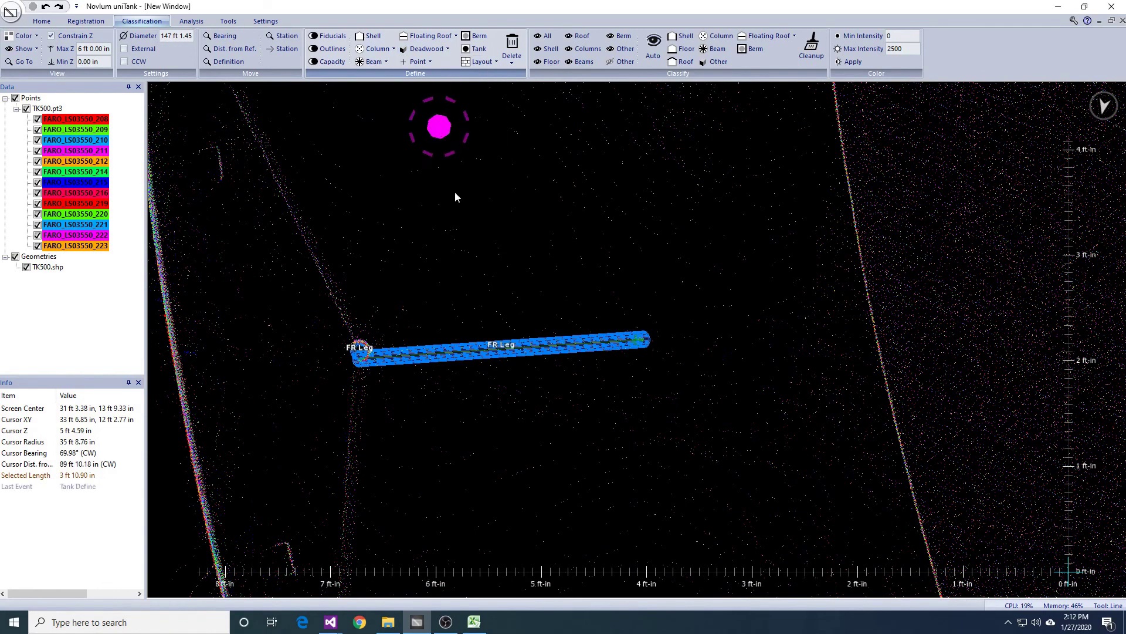
# Step: Trace one of the leg's two braces beside the shell with a line about 3 ft 11.2 in long and define it as an FR Leg pipe
pyautogui.moveTo(512, 469); pyautogui.dragTo(538, 291, button='middle')
pyautogui.moveTo(537, 290); pyautogui.dragTo(663, 537, button='right')
pyautogui.moveTo(672, 542); pyautogui.dragTo(639, 343, button='middle')
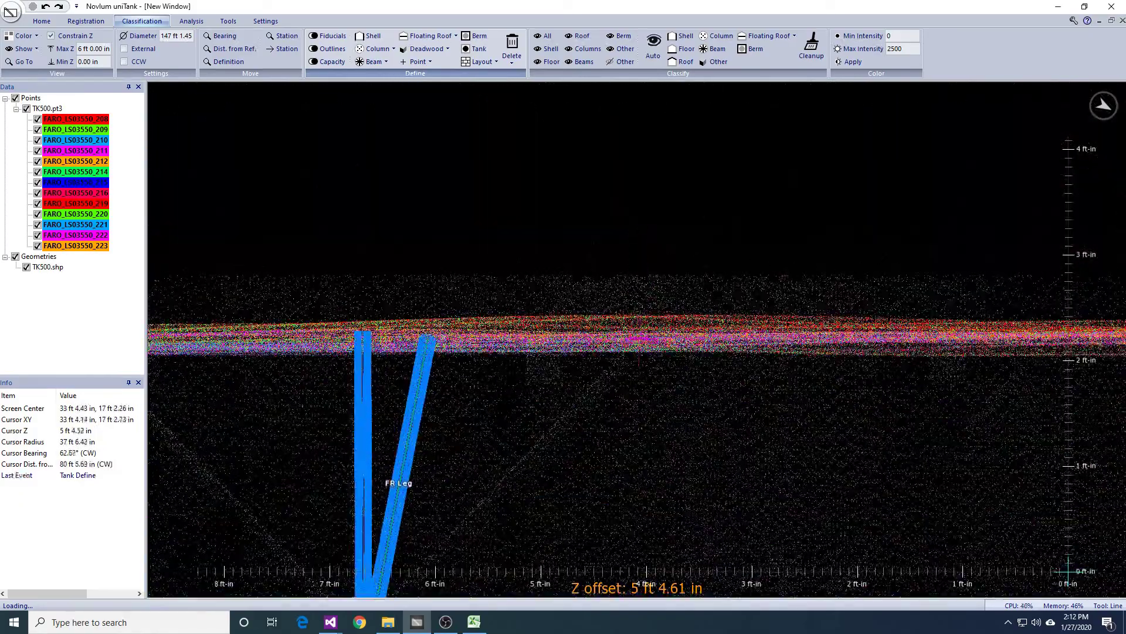
pyautogui.moveTo(654, 399); pyautogui.dragTo(759, 289, button='middle')
pyautogui.moveTo(719, 357); pyautogui.dragTo(765, 201, button='middle')
pyautogui.moveTo(764, 201); pyautogui.dragTo(646, 331, button='right')
pyautogui.click(639, 245)
pyautogui.click(448, 50)
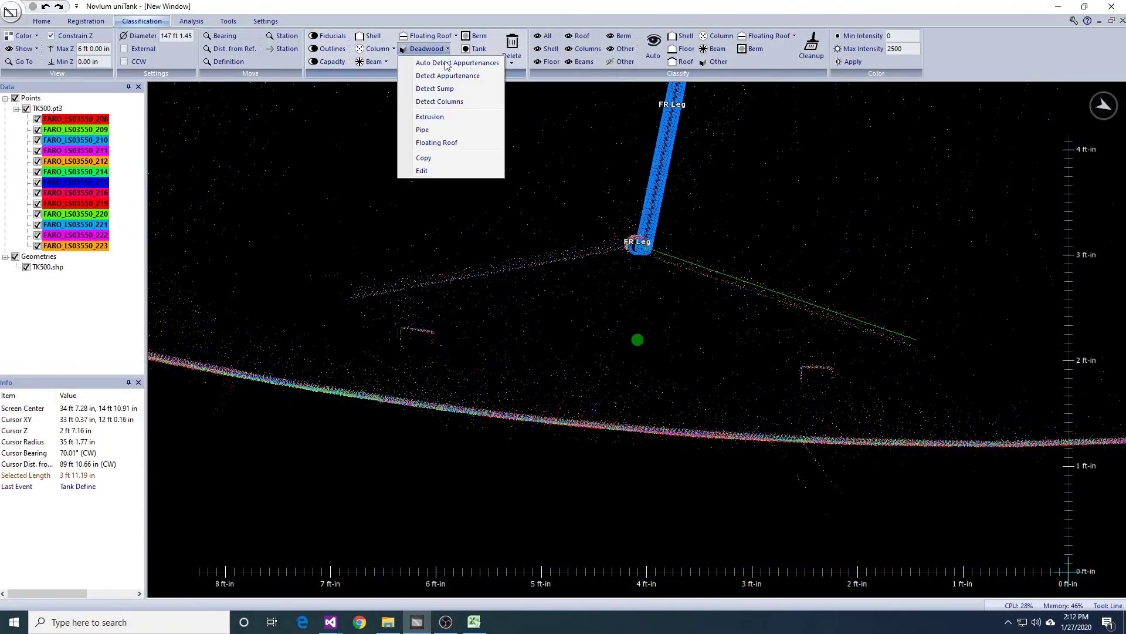
pyautogui.click(441, 130)
pyautogui.press('Return')
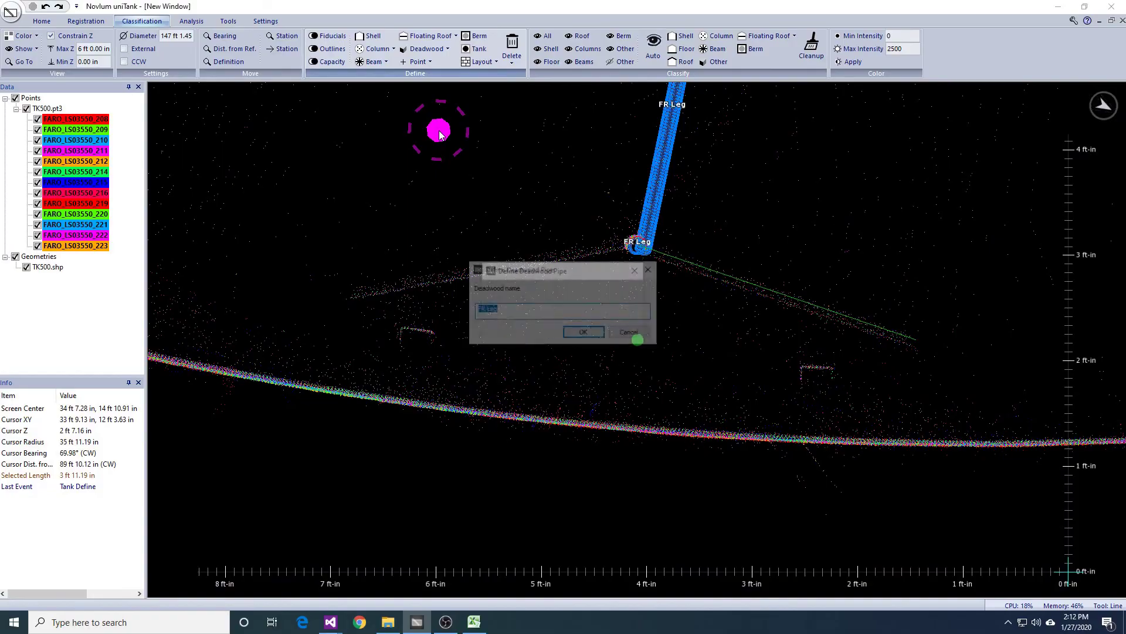
pyautogui.press('Return')
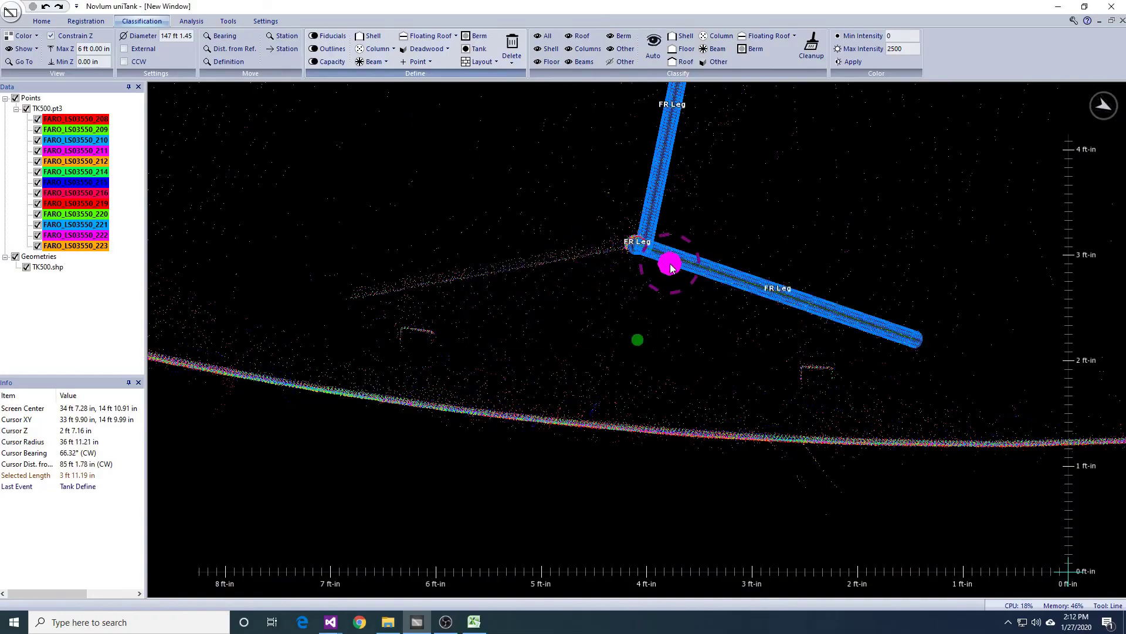
# Step: Trace the leg's remaining brace with a line about 3 ft 10.5 in long and define it as an FR Leg deadwood pipe
pyautogui.moveTo(637, 242); pyautogui.dragTo(639, 338, button='middle')
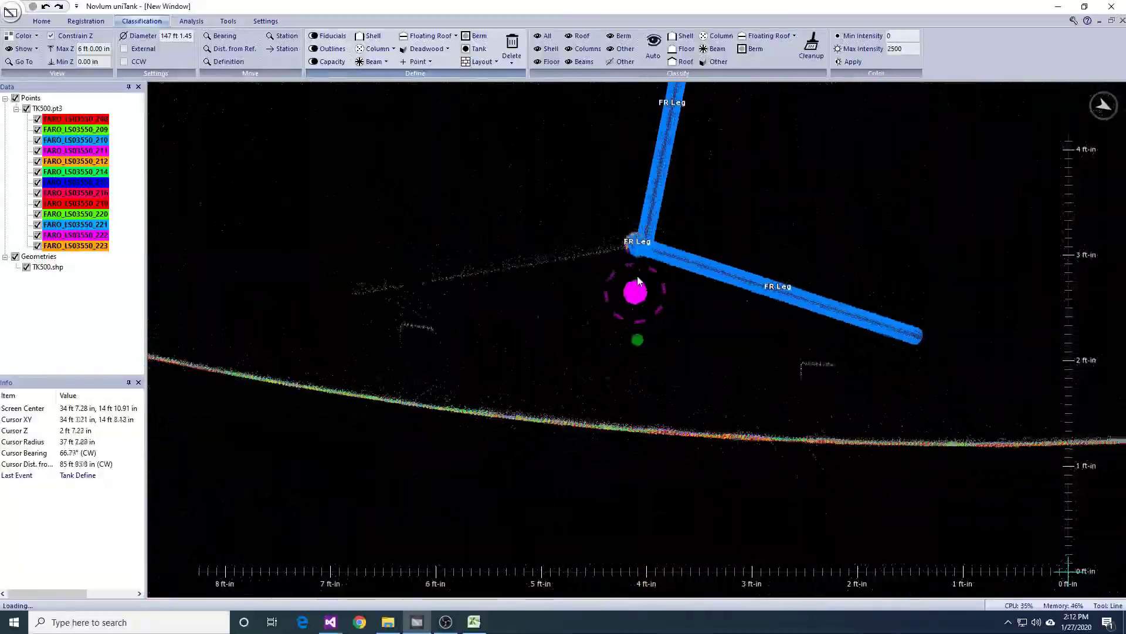
pyautogui.moveTo(637, 245); pyautogui.dragTo(874, 401, button='middle')
pyautogui.moveTo(744, 291); pyautogui.dragTo(734, 416, button='middle')
pyautogui.scroll(1, 634, 330)
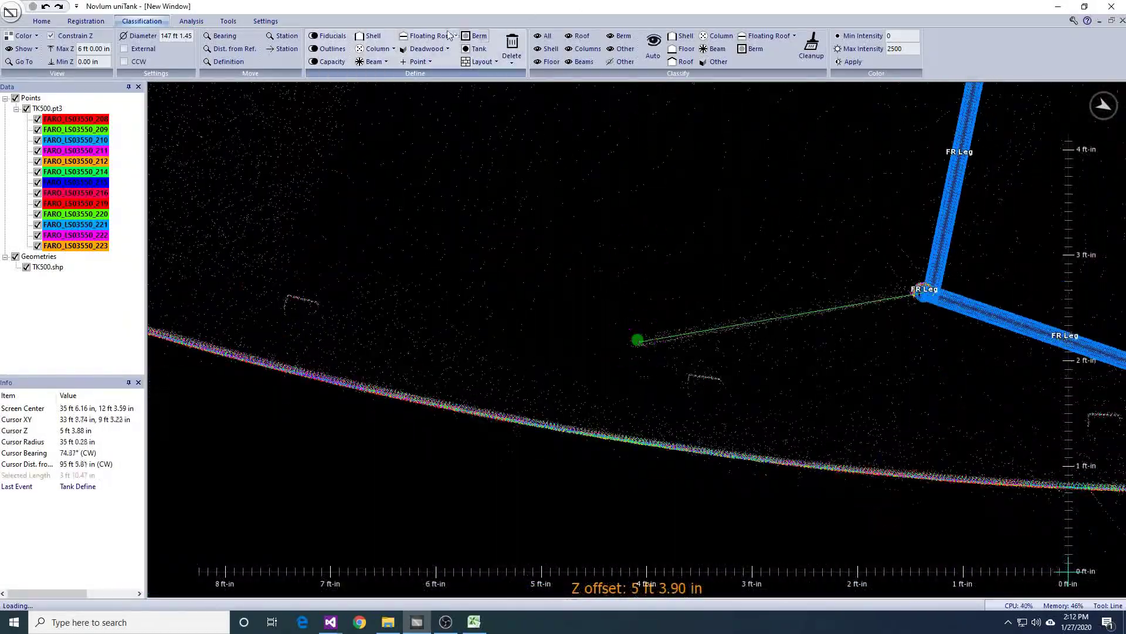
pyautogui.click(431, 54)
pyautogui.click(458, 129)
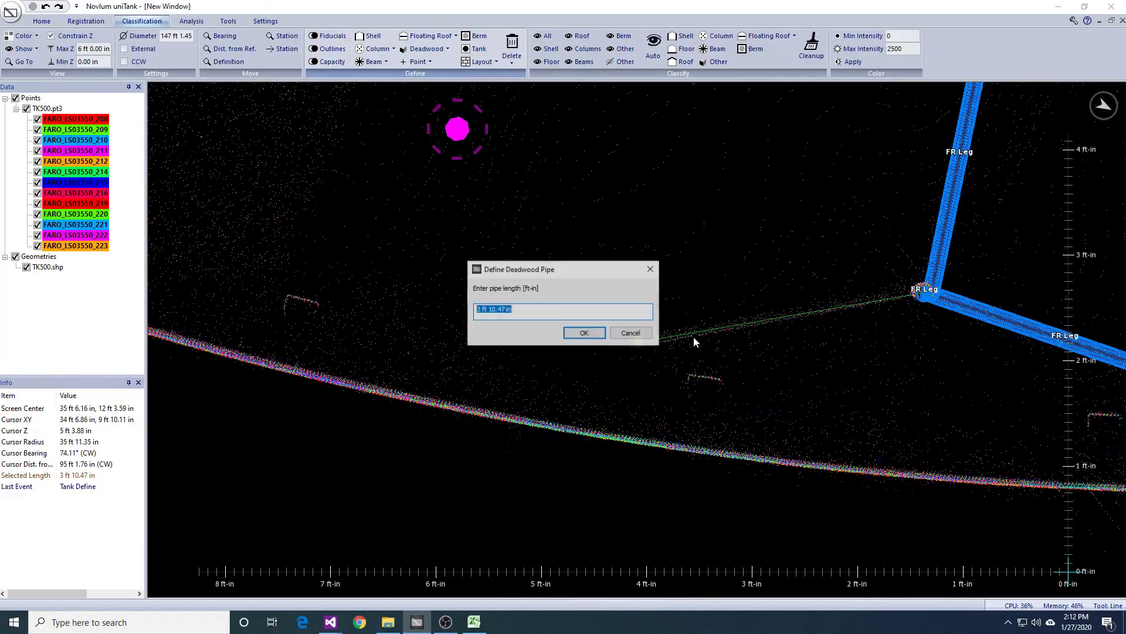
pyautogui.click(572, 332)
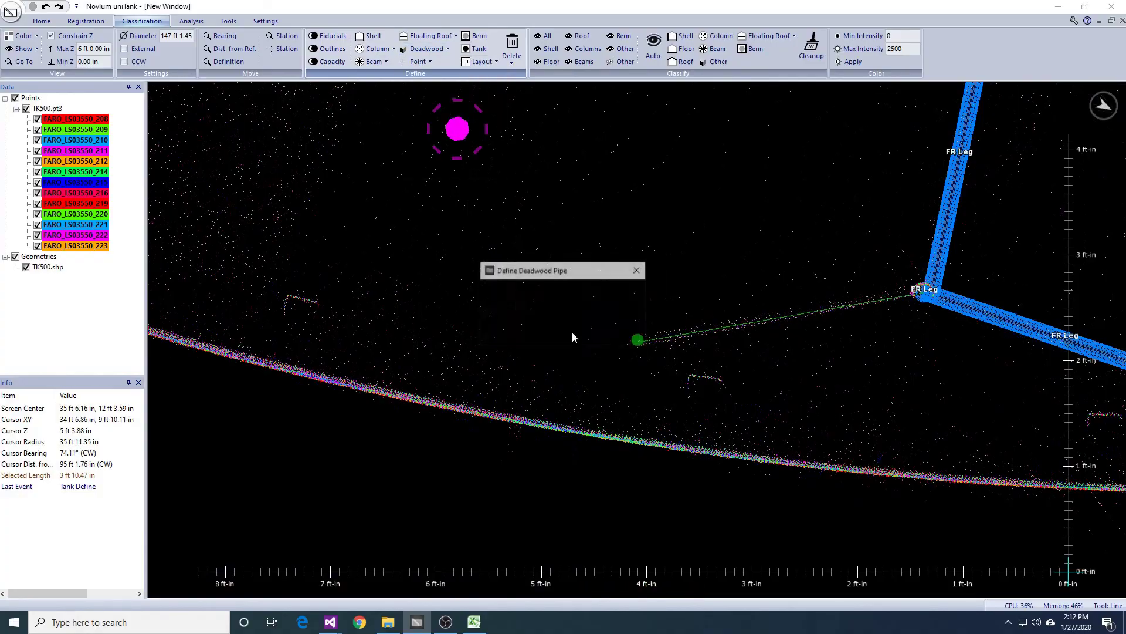
pyautogui.press('space')
# Step: Mark the centre of another outer floating roof leg with the Point tool at a Z offset of 7 ft 1.04 in
pyautogui.scroll(-6, 872, 358)
pyautogui.moveTo(867, 294); pyautogui.dragTo(867, 355, button='middle')
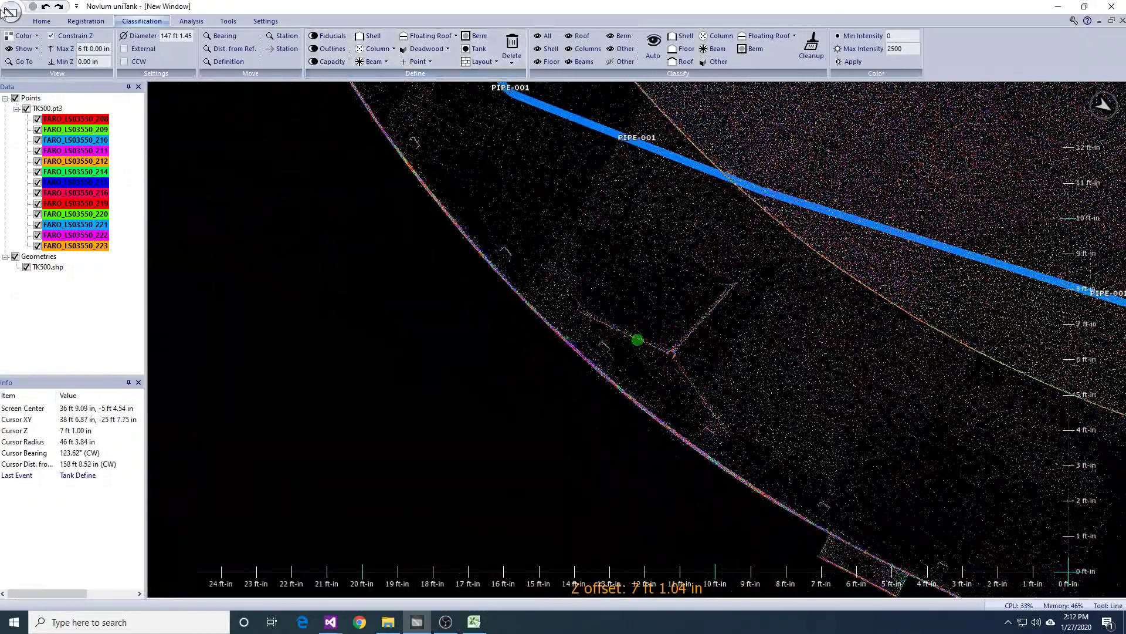
pyautogui.click(46, 21)
pyautogui.click(224, 44)
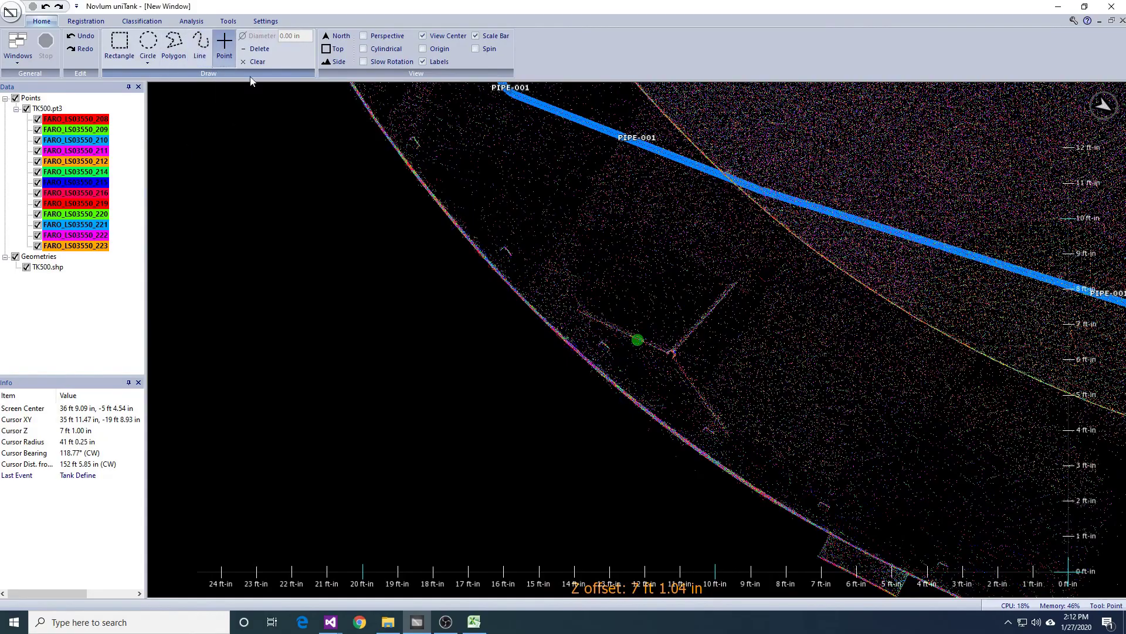
pyautogui.moveTo(663, 201); pyautogui.dragTo(718, 335, button='middle')
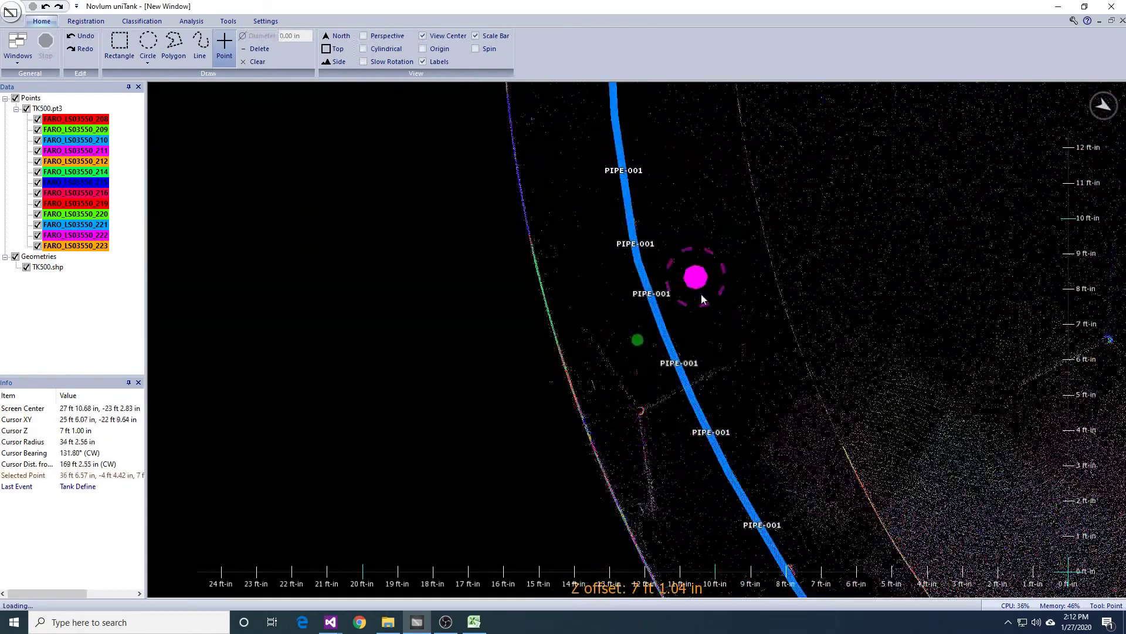
pyautogui.click(670, 403)
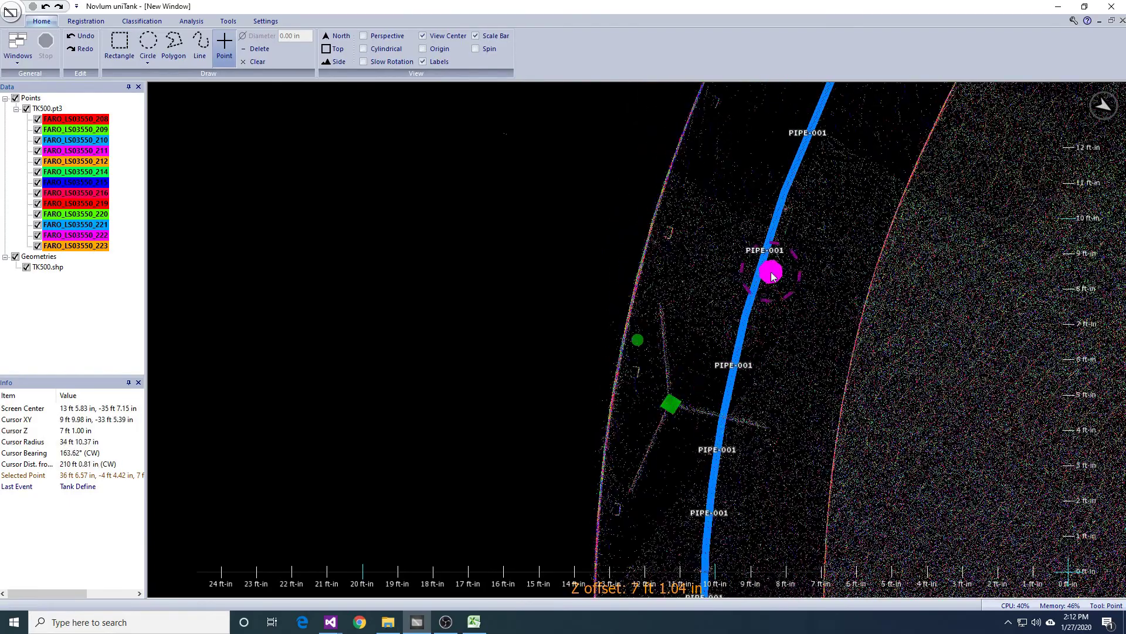
# Step: Place points at the centres of the remaining outer floating roof legs around the tank
pyautogui.moveTo(869, 129); pyautogui.dragTo(699, 507, button='middle')
pyautogui.moveTo(781, 202); pyautogui.dragTo(597, 498, button='middle')
pyautogui.click(589, 468)
pyautogui.moveTo(828, 315); pyautogui.dragTo(651, 469, button='middle')
pyautogui.moveTo(801, 345); pyautogui.dragTo(593, 458, button='middle')
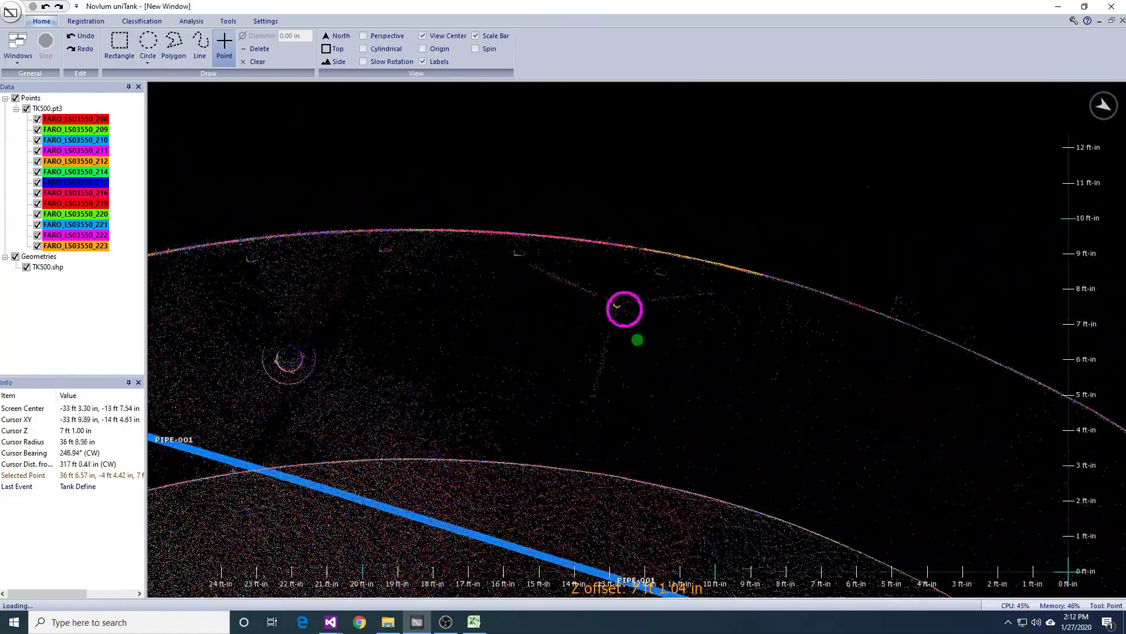
pyautogui.moveTo(880, 545); pyautogui.dragTo(757, 235, button='middle')
pyautogui.moveTo(925, 535); pyautogui.dragTo(785, 194, button='middle')
pyautogui.moveTo(861, 310); pyautogui.dragTo(829, 422, button='middle')
pyautogui.moveTo(936, 496); pyautogui.dragTo(824, 118, button='middle')
pyautogui.moveTo(898, 553); pyautogui.dragTo(899, 233, button='middle')
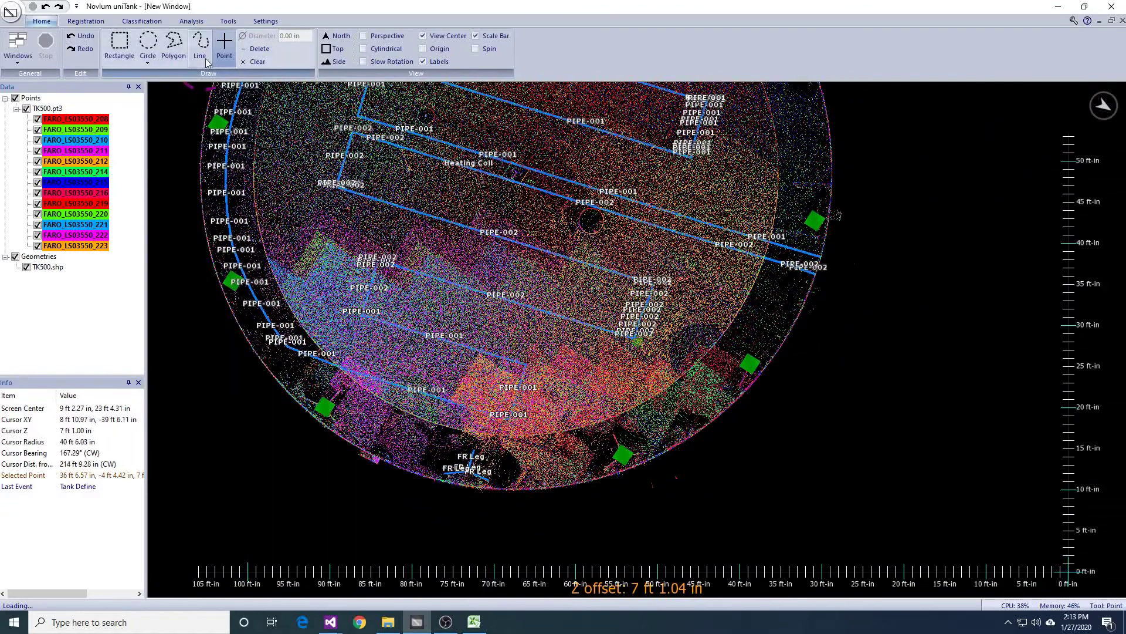
# Step: Copy the FR Leg deadwood with its braces to all marked leg points and look over the copies around the tank
pyautogui.click(142, 21)
pyautogui.click(426, 49)
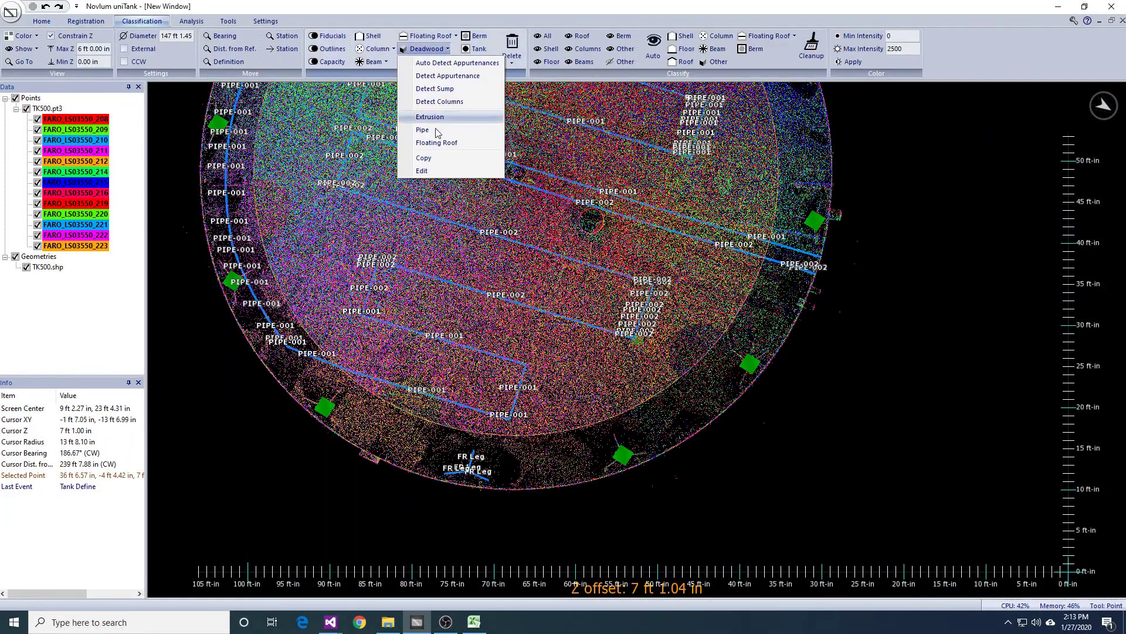
pyautogui.click(568, 333)
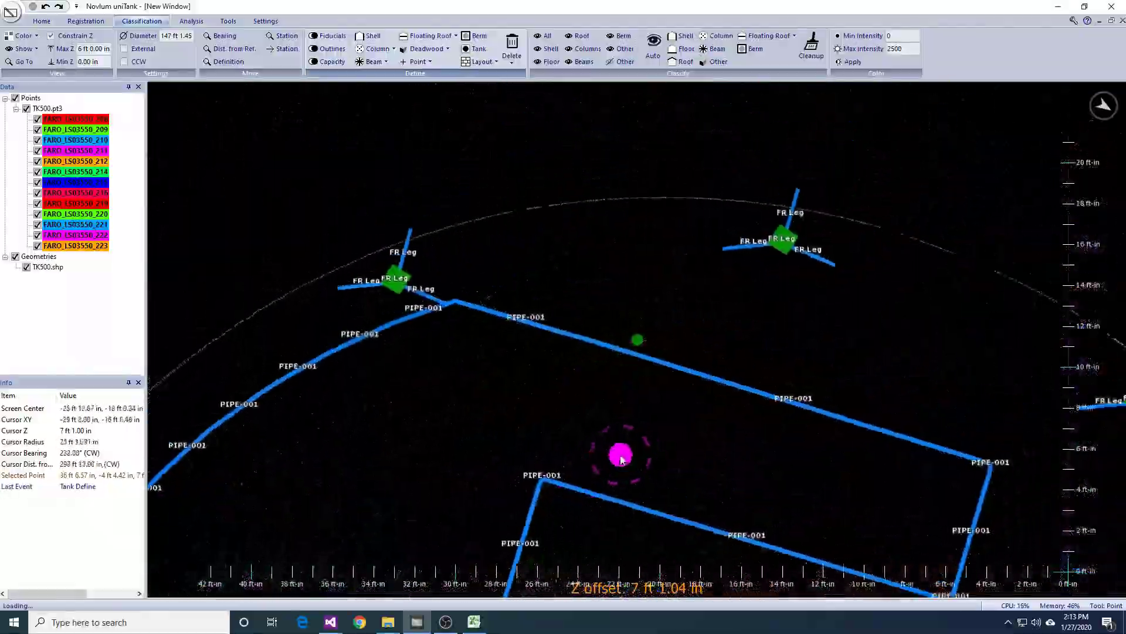
pyautogui.moveTo(604, 500); pyautogui.dragTo(639, 331, button='middle')
pyautogui.scroll(-2, 637, 336)
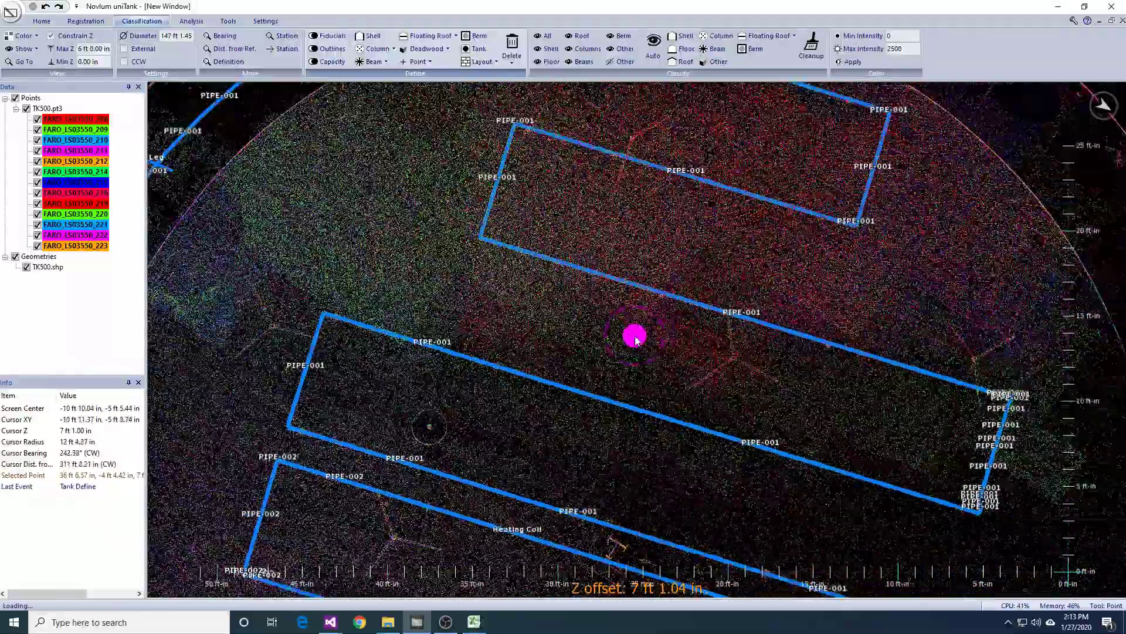
pyautogui.moveTo(638, 258); pyautogui.dragTo(642, 325, button='middle')
pyautogui.moveTo(689, 423); pyautogui.dragTo(778, 420, button='middle')
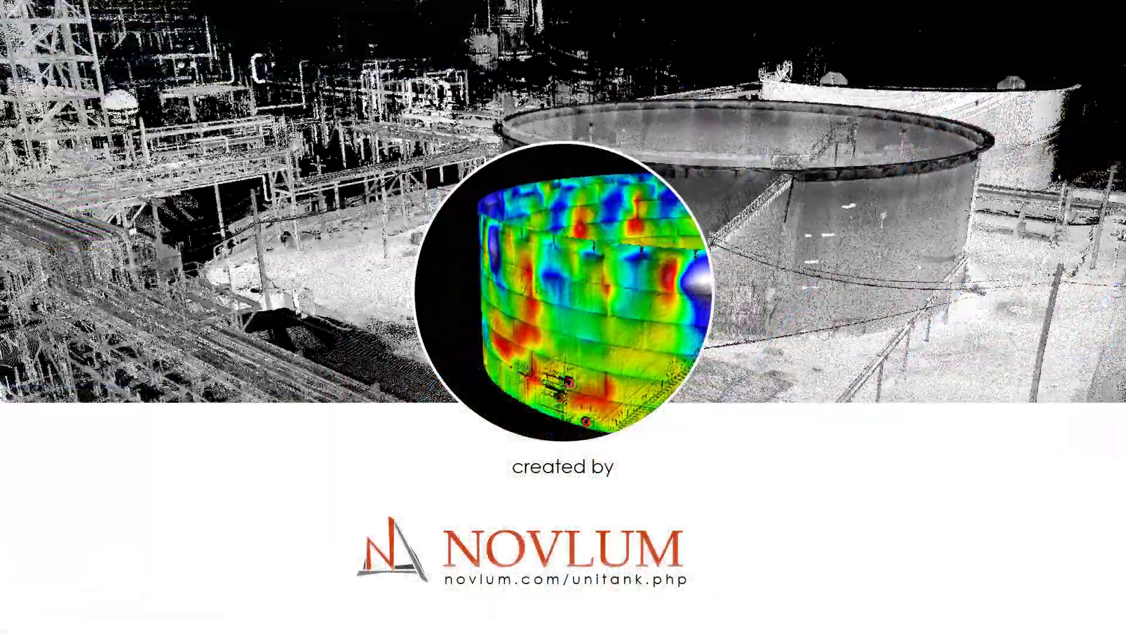